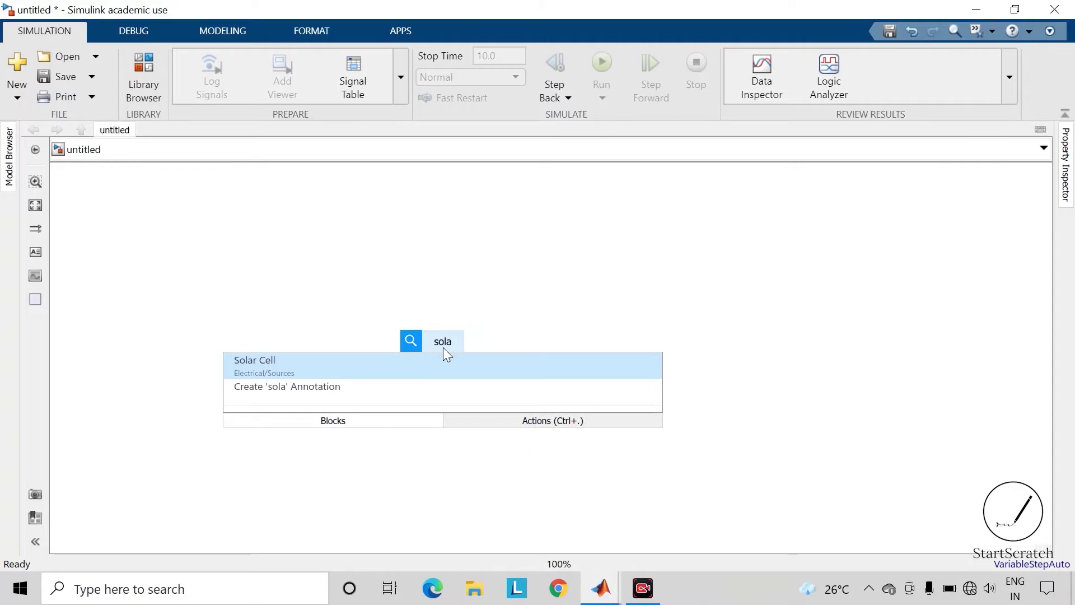
Step: Insert a Solar Cell block and keep its defaults of 7.34 A Isc and 0.6 V Voc
key("Return")
scroll(447, 354, "up", 4)
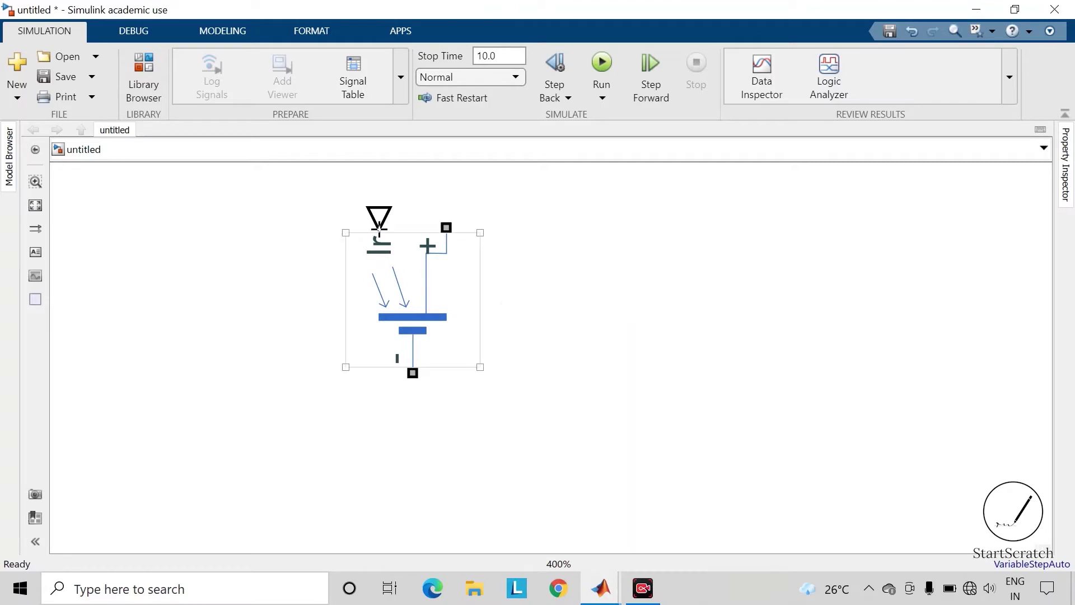
left_click(385, 211)
left_click(433, 327)
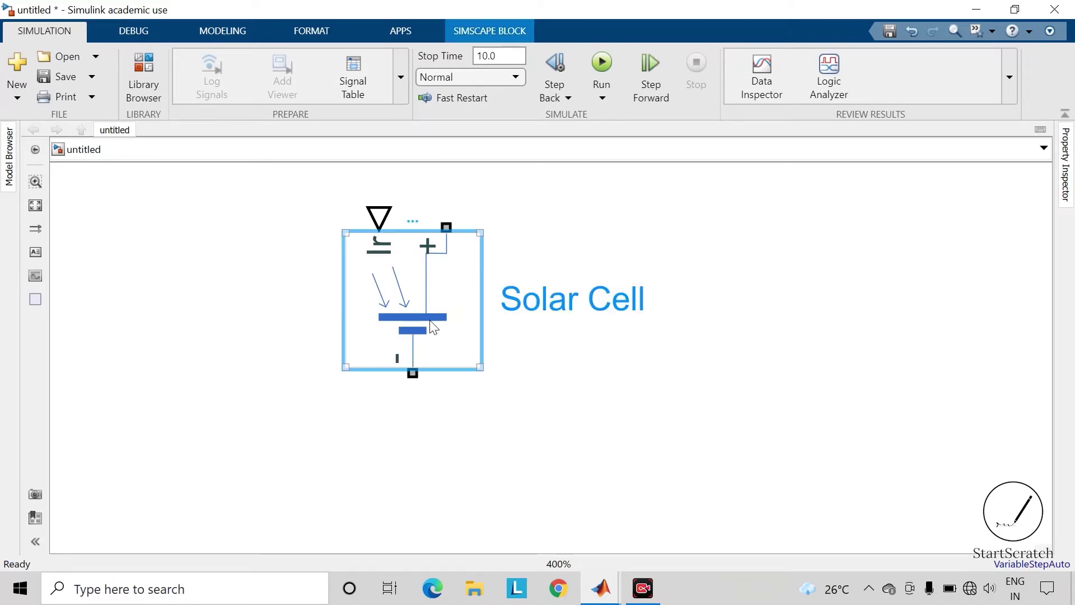
double_click(433, 327)
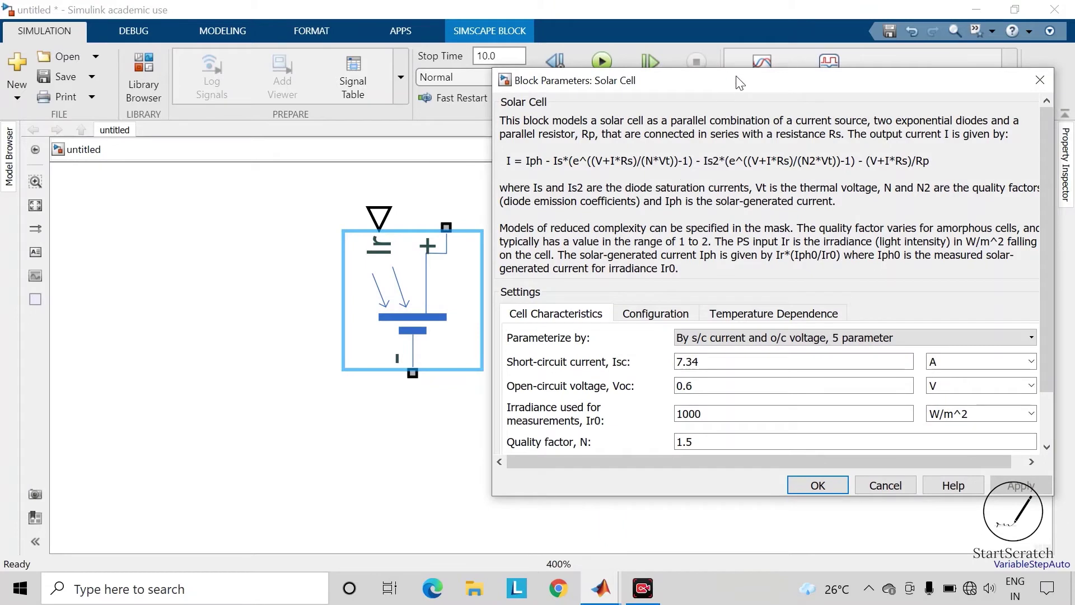
left_click_drag(736, 77, 569, 86)
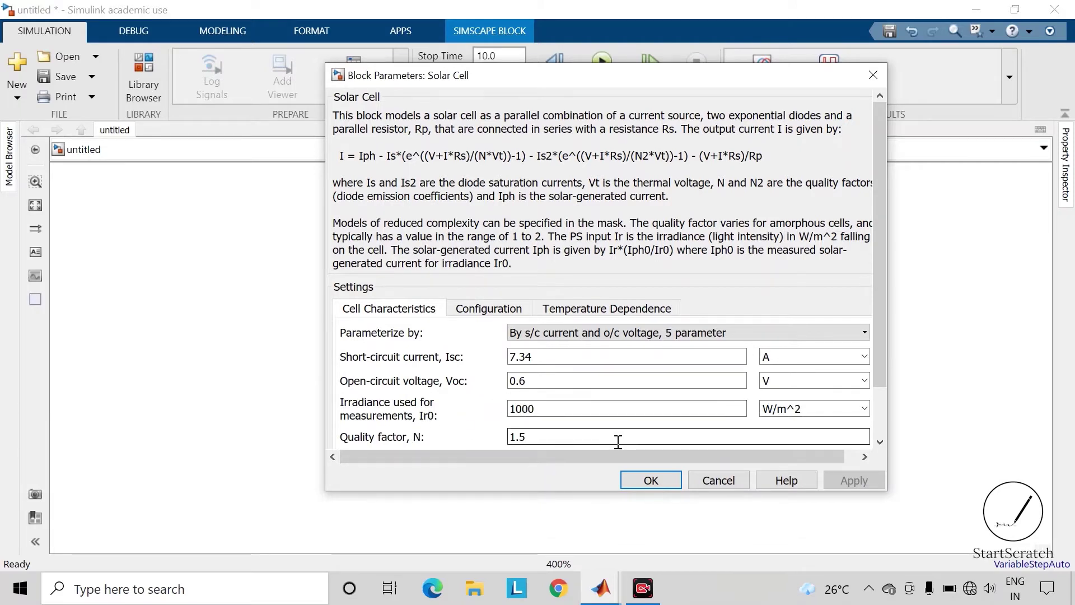
left_click(661, 485)
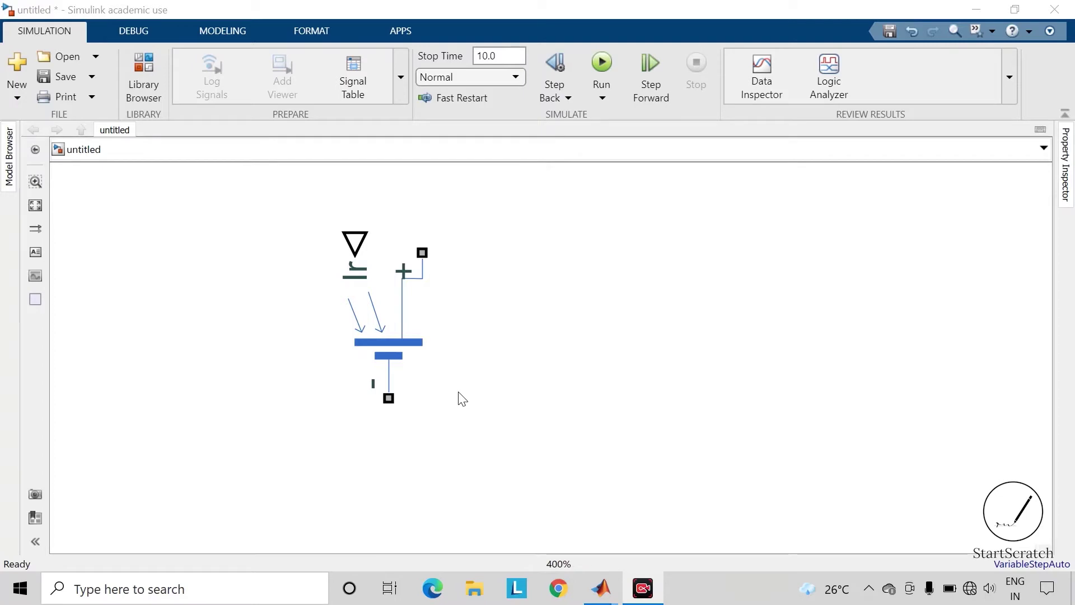
Step: Copy the Solar Cell below the first and wire the top cell's minus to Solar Cell1's plus
left_click(441, 390)
scroll(442, 404, "down", 3)
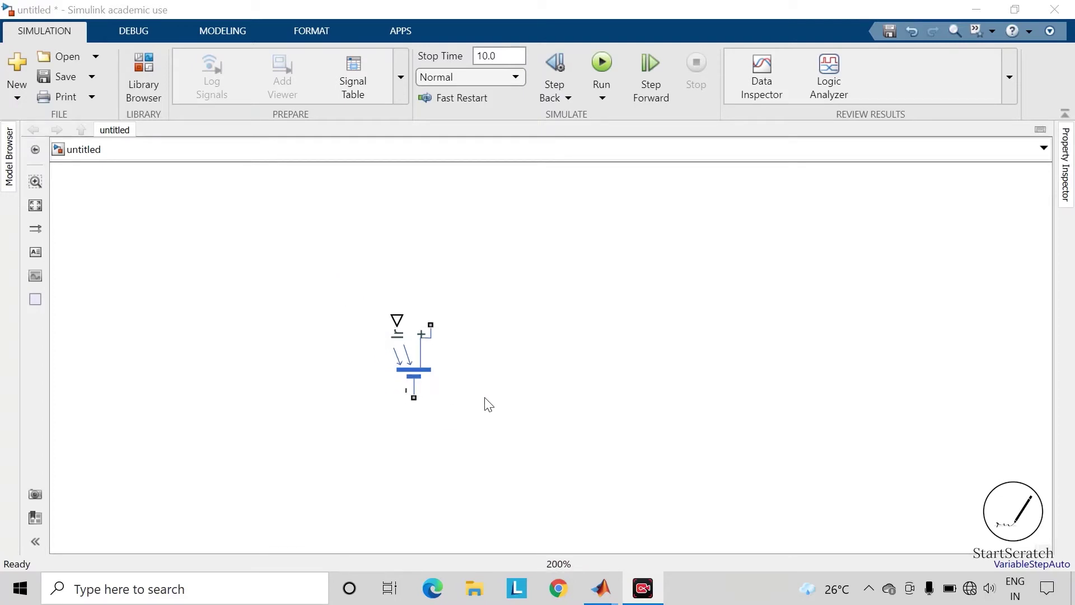
scroll(425, 331, "up", 2)
left_click(425, 331)
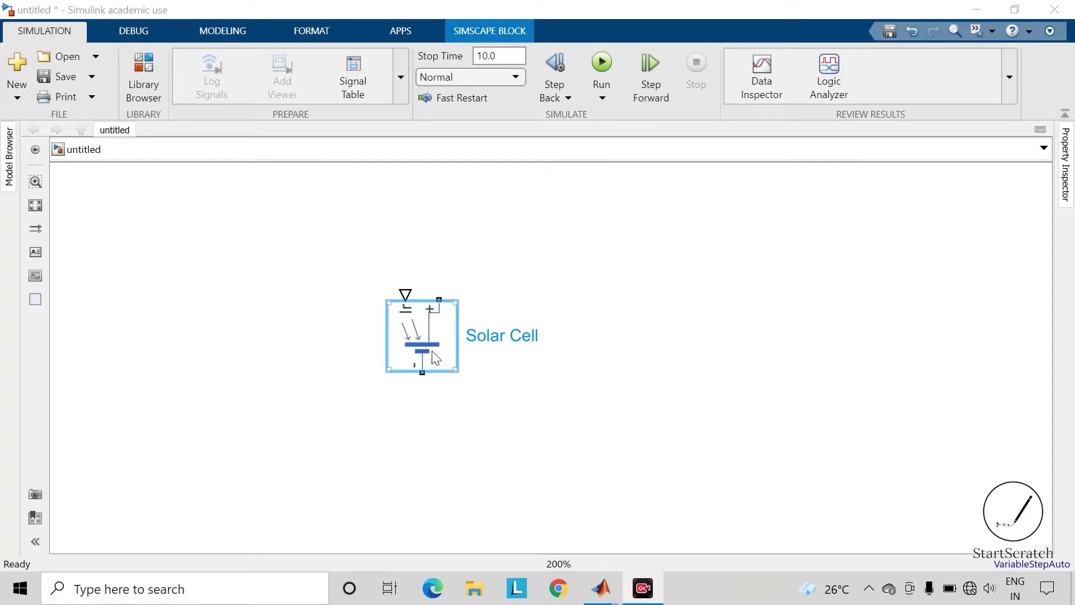
left_click_drag(430, 349, 425, 404)
left_click(479, 350)
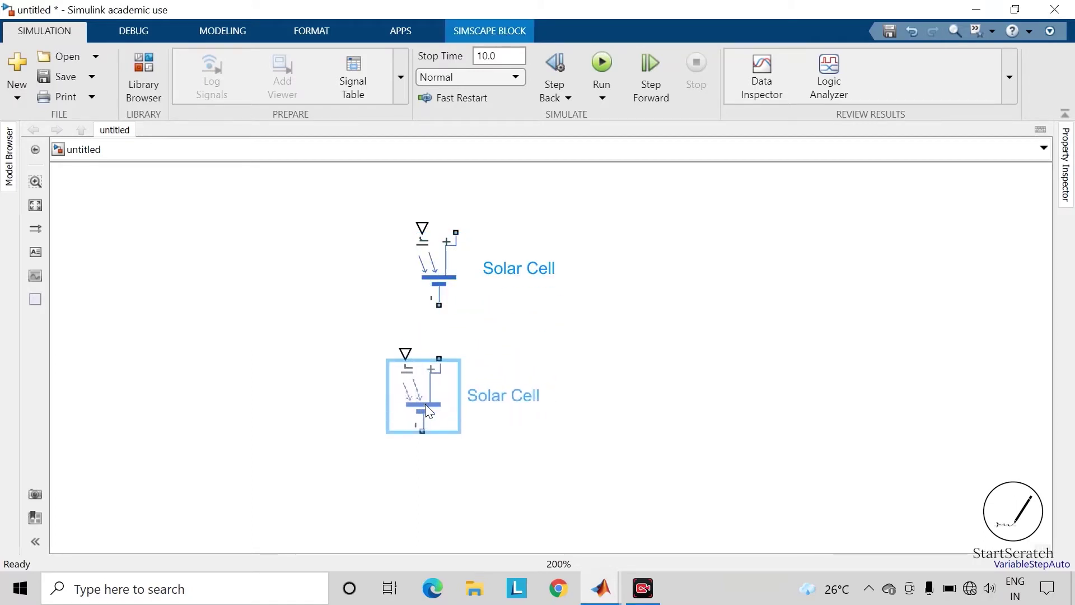
scroll(566, 338, "down", 3)
scroll(621, 344, "up", 1)
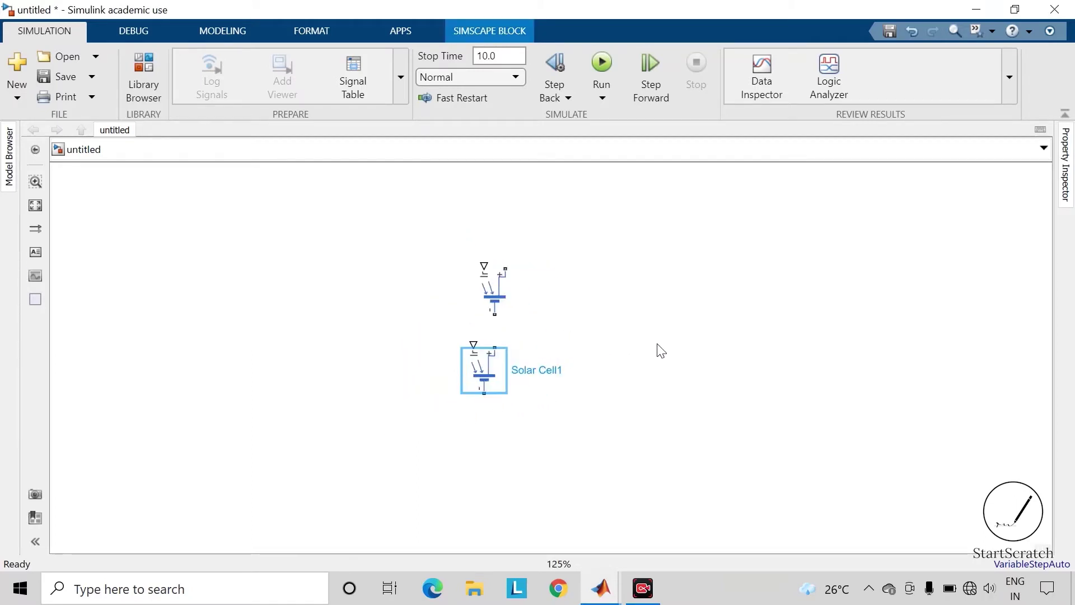
left_click(678, 339)
left_click(496, 373)
left_click_drag(494, 348, 495, 313)
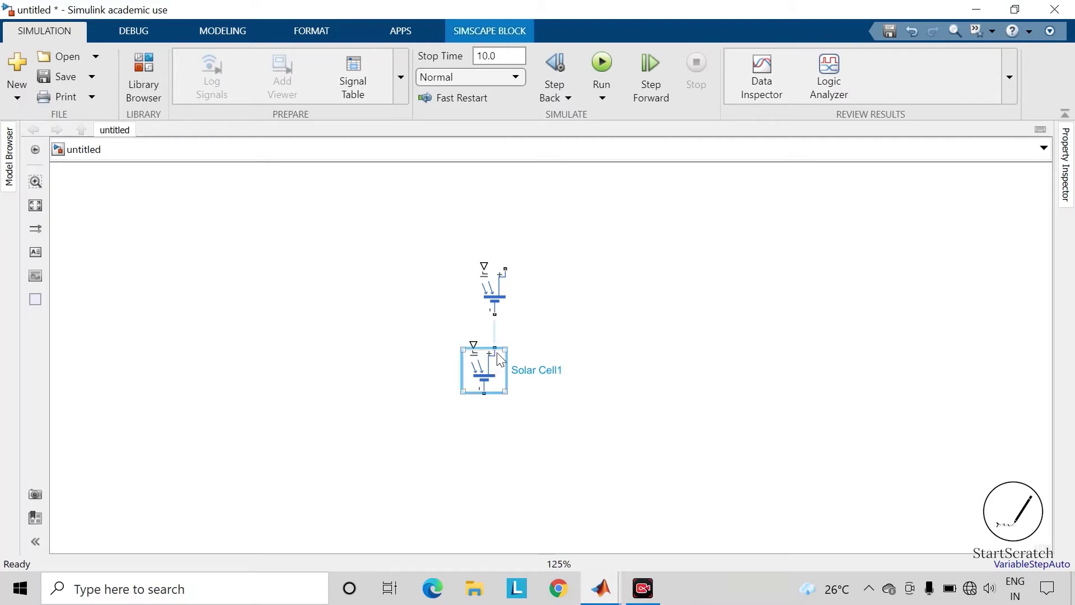
Step: Add third and fourth solar cells below, wiring each to the cell above it
left_click(489, 382)
left_click_drag(489, 381, 470, 453)
left_click(510, 406)
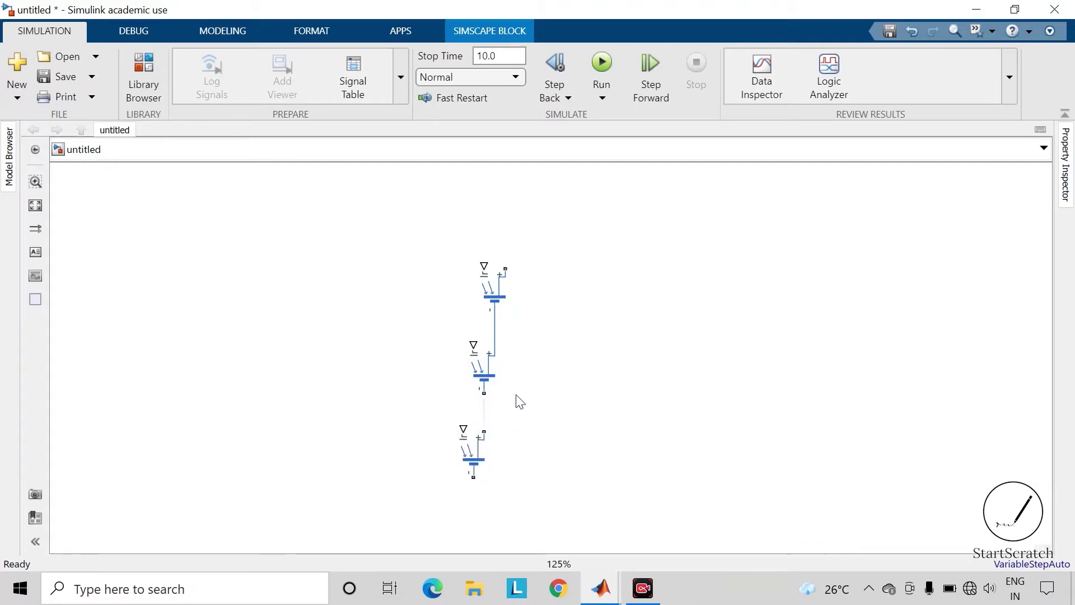
left_click(483, 432)
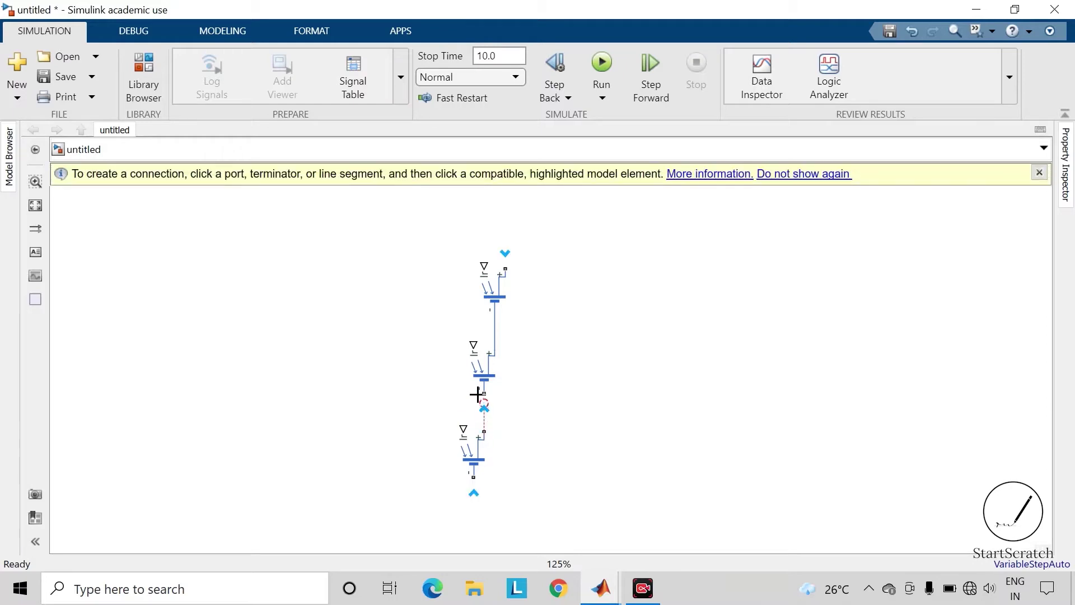
left_click(483, 391)
left_click_drag(473, 445, 456, 516)
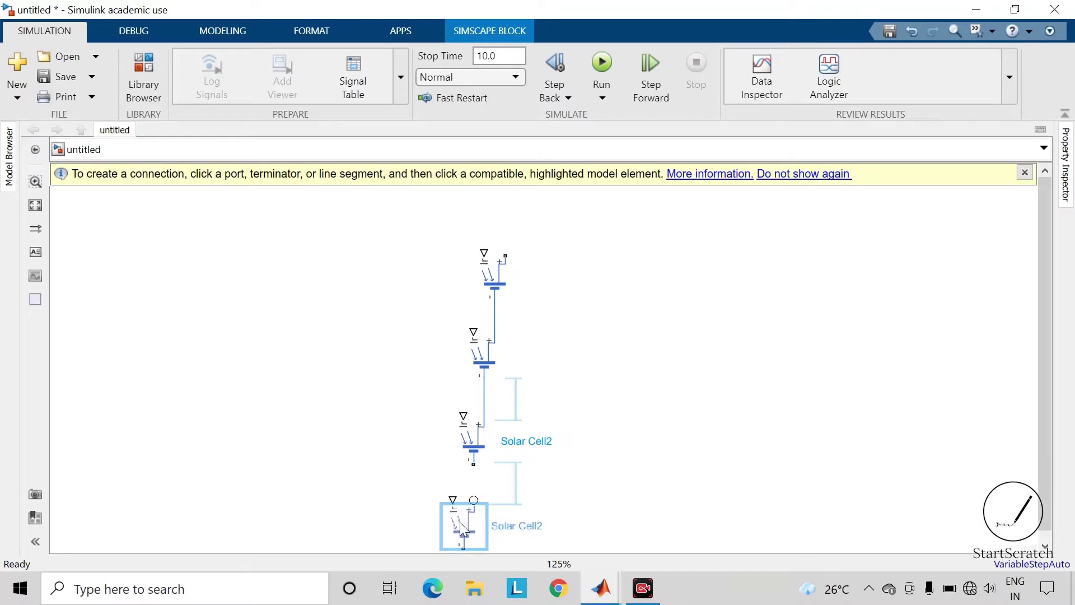
left_click(485, 472)
left_click_drag(473, 503, 474, 464)
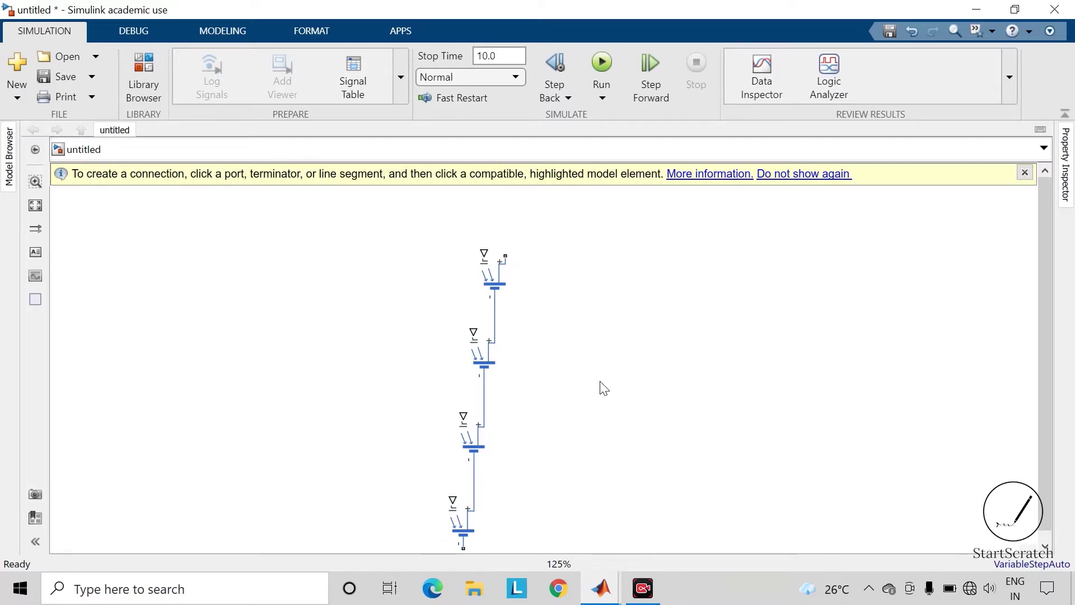
Step: Add a fifth solar cell at the bottom and connect it into the series chain
left_click(470, 530)
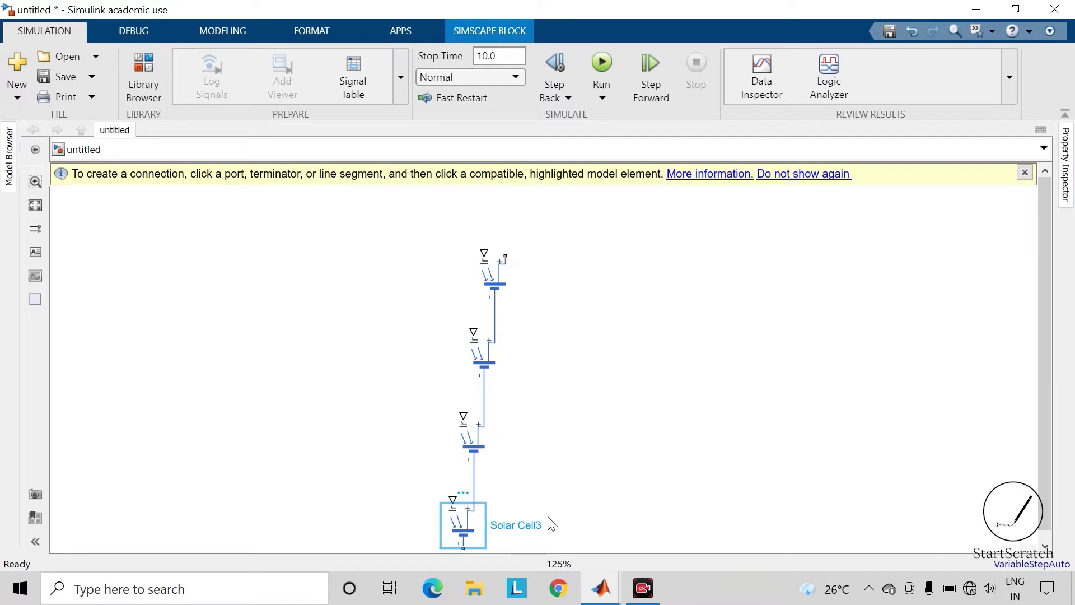
left_click(631, 523)
scroll(634, 538, "down", 3)
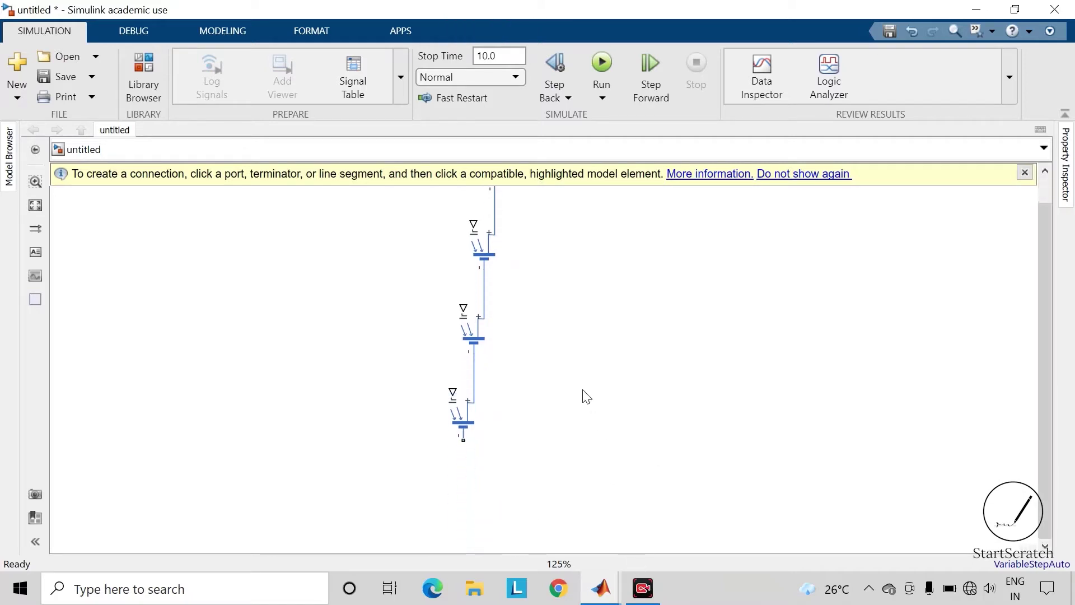
left_click(475, 429)
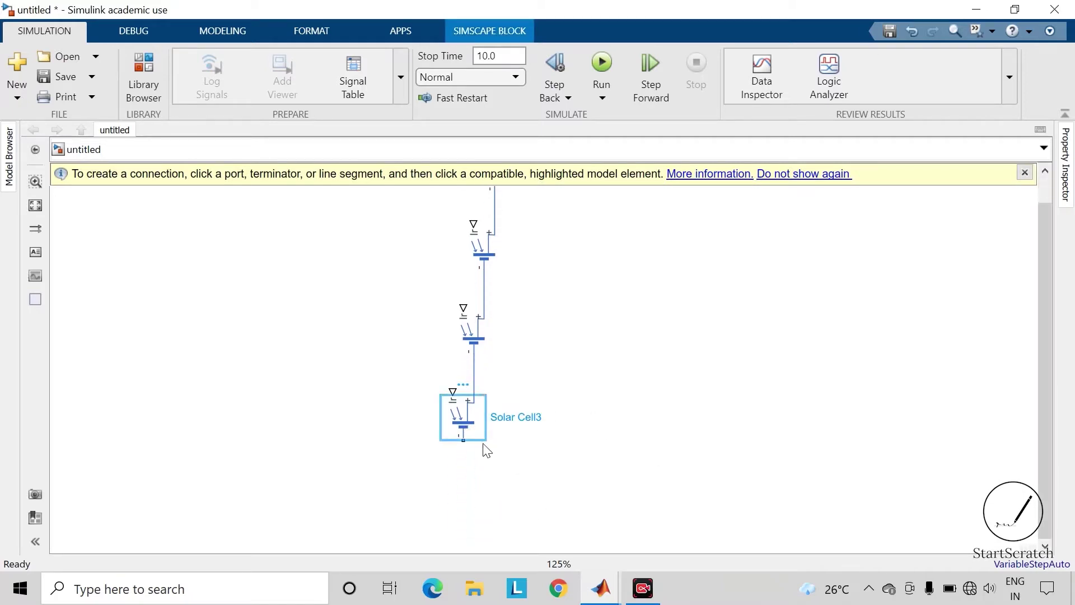
left_click_drag(459, 415, 453, 499)
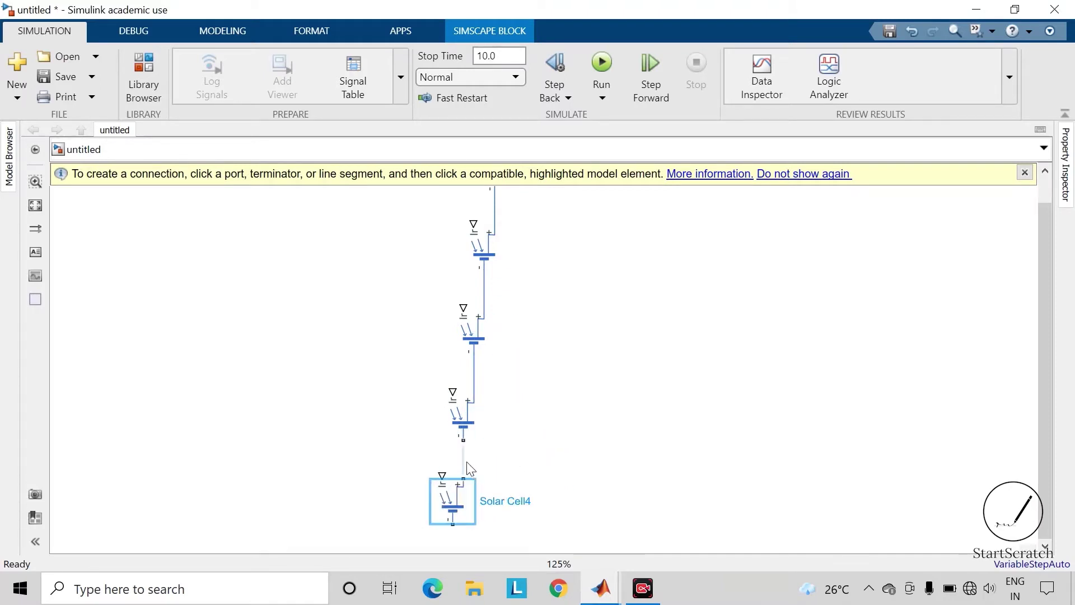
left_click(469, 466)
left_click(603, 428)
scroll(636, 392, "down", 2)
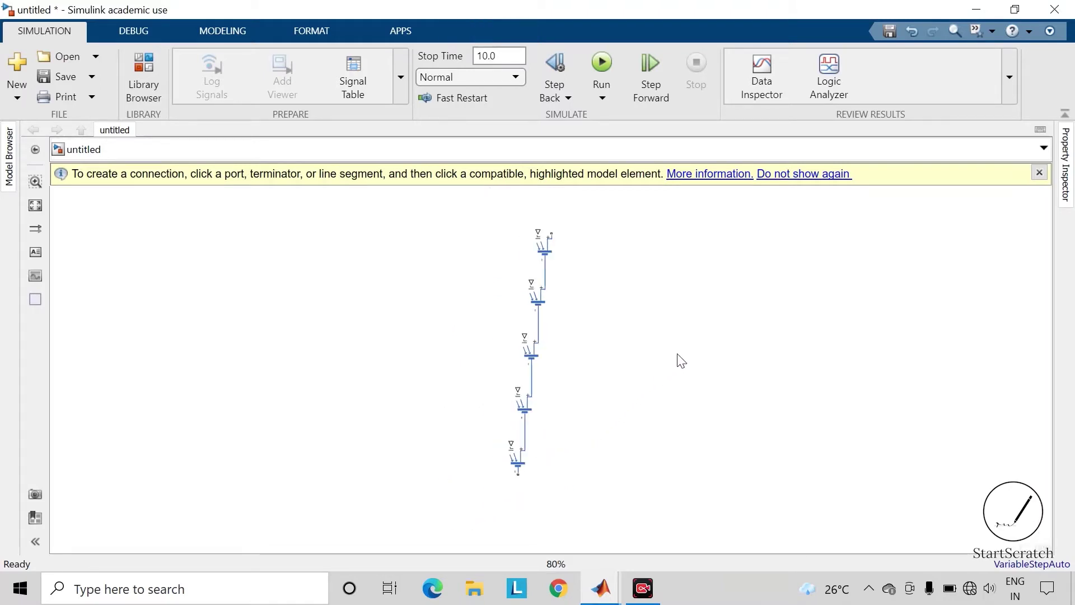
left_click(1039, 174)
scroll(689, 274, "up", 2)
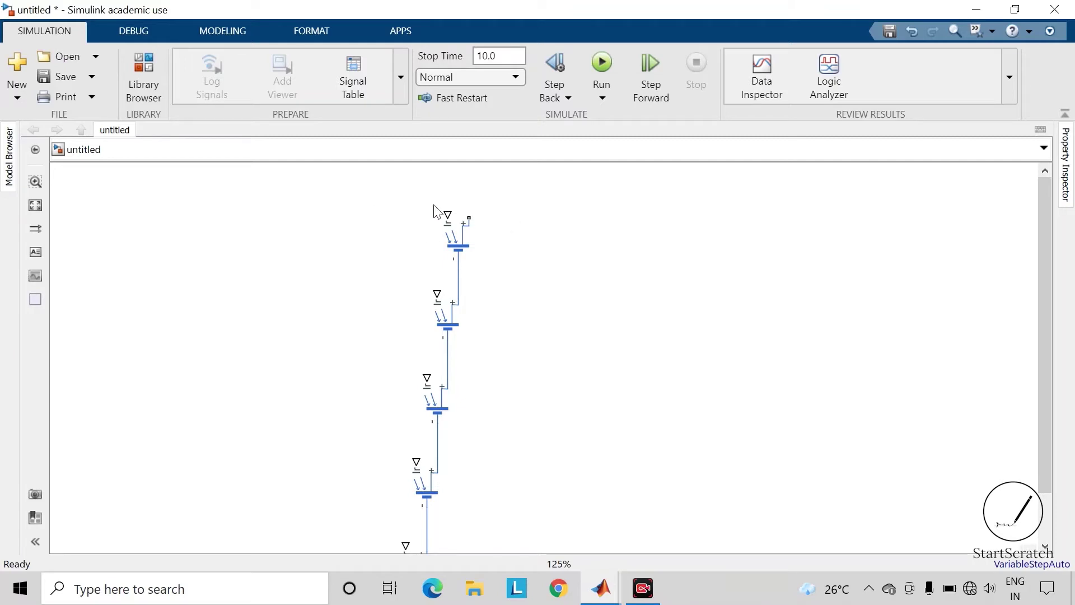
Step: Insert a Constant block with the 'cons' search and set its value to 1000
double_click(163, 212)
type("cons")
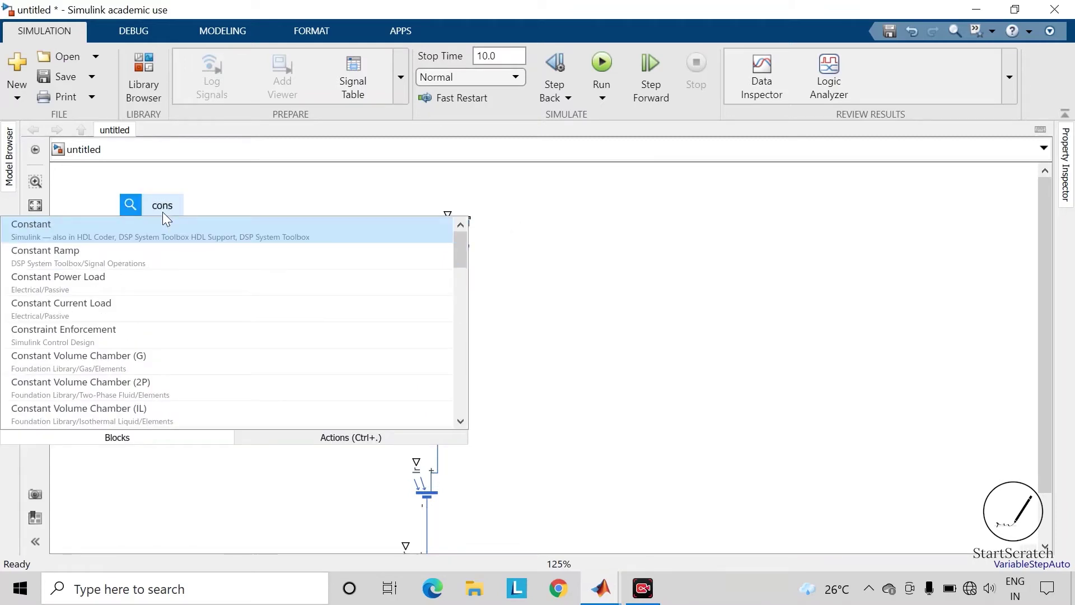
key("Return")
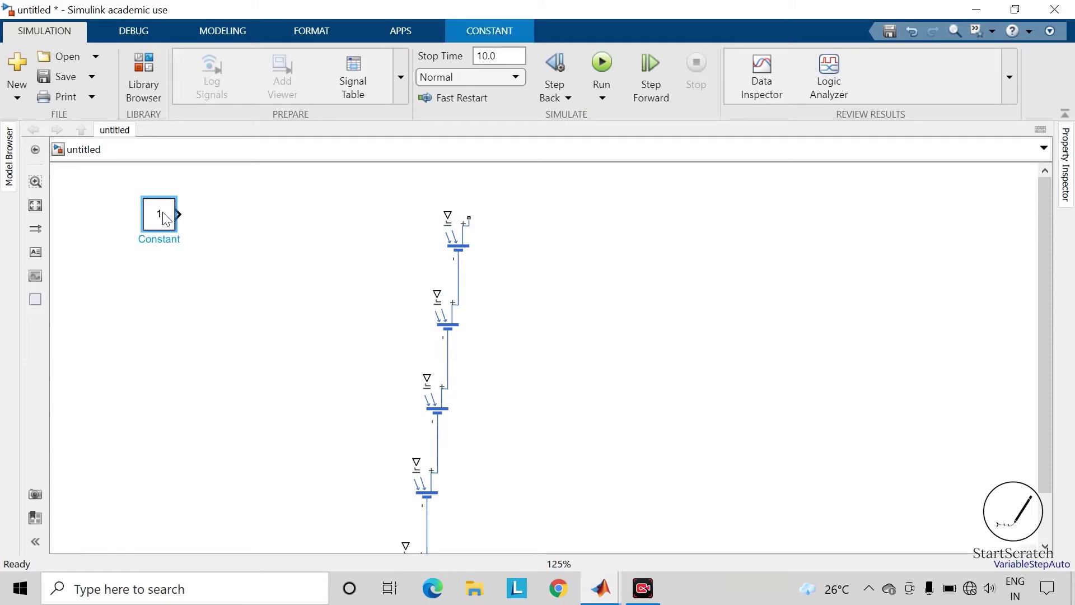
double_click(160, 214)
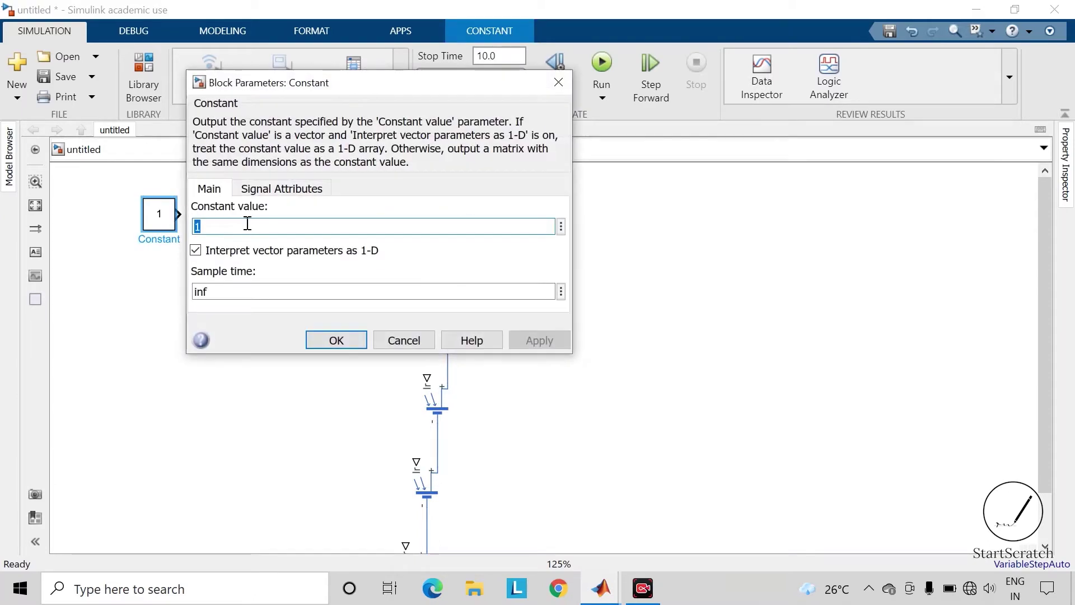
type("1")
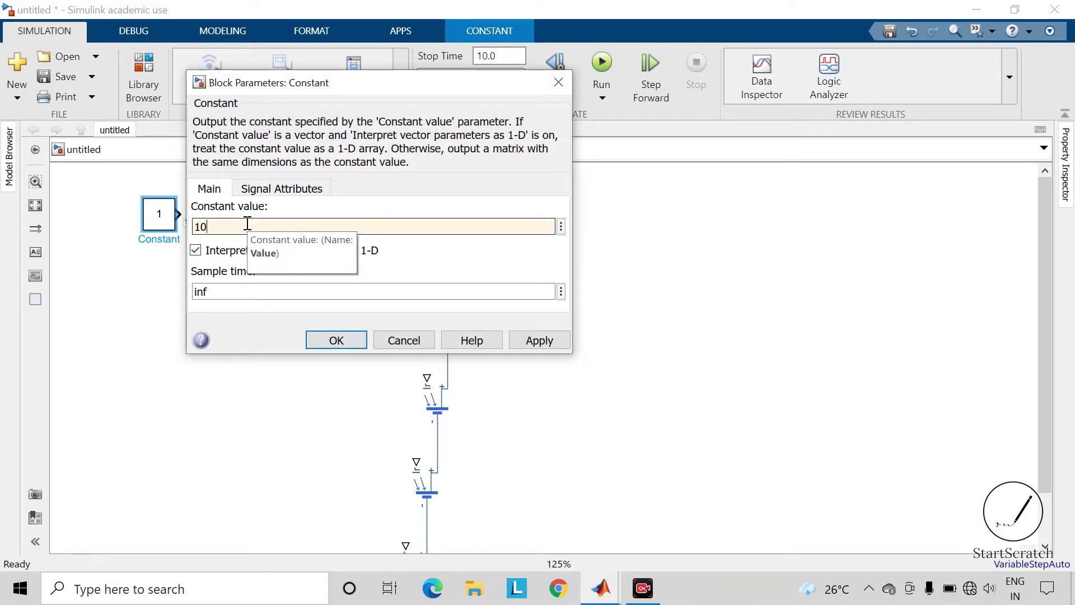
left_click(539, 340)
left_click(335, 341)
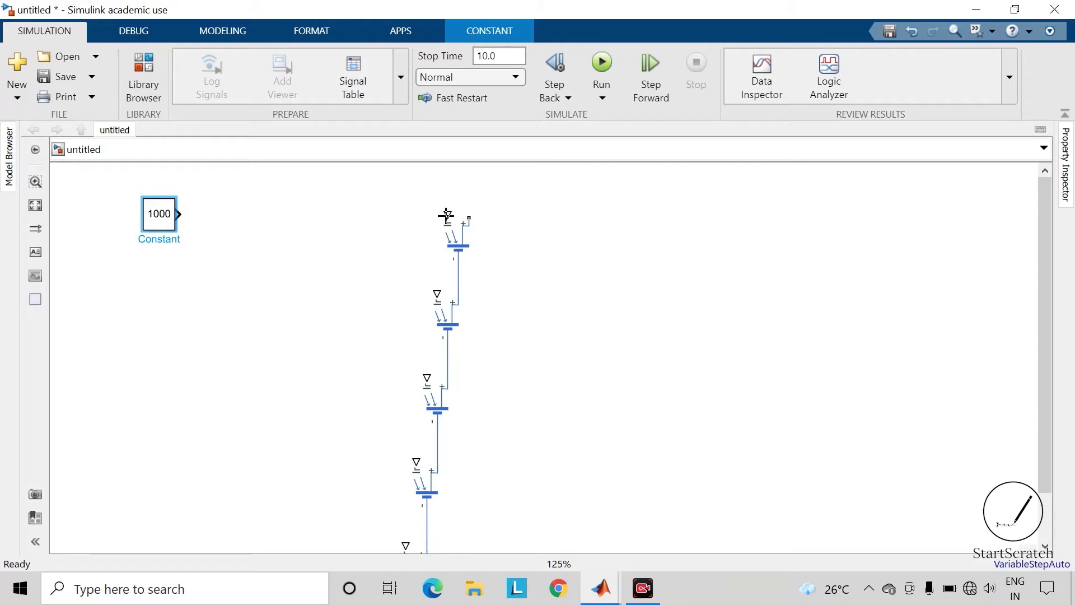
Step: Draw an unconnected signal line out of the Constant 1000 block
left_click_drag(178, 214, 264, 230)
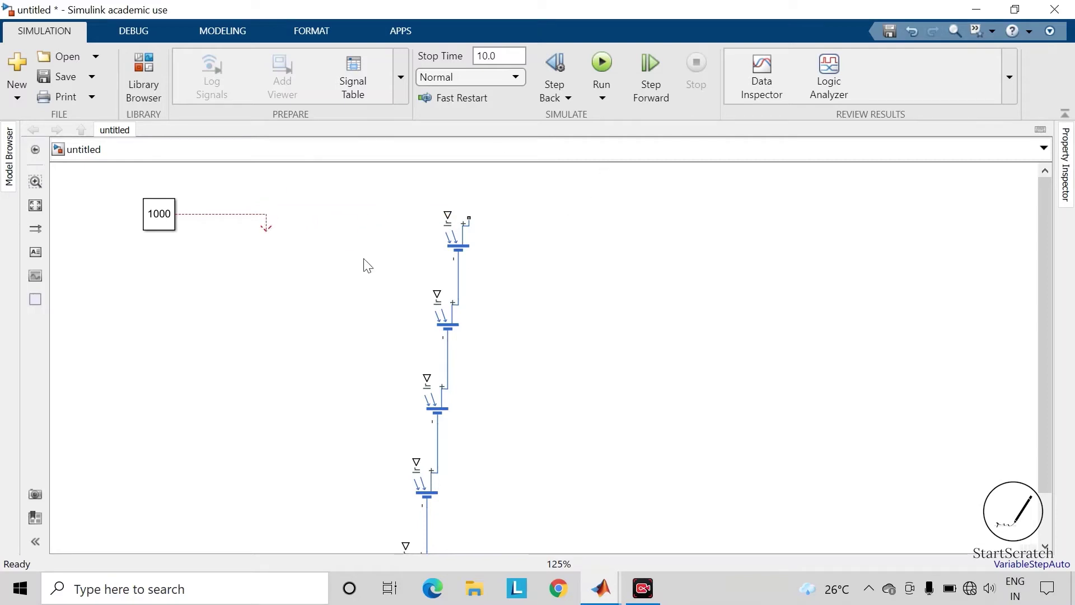
left_click(465, 239)
left_click(118, 249)
left_click(162, 224)
left_click(178, 220)
Step: Insert a Simulink-PS Converter and line it up with the 1000 signal
double_click(285, 274)
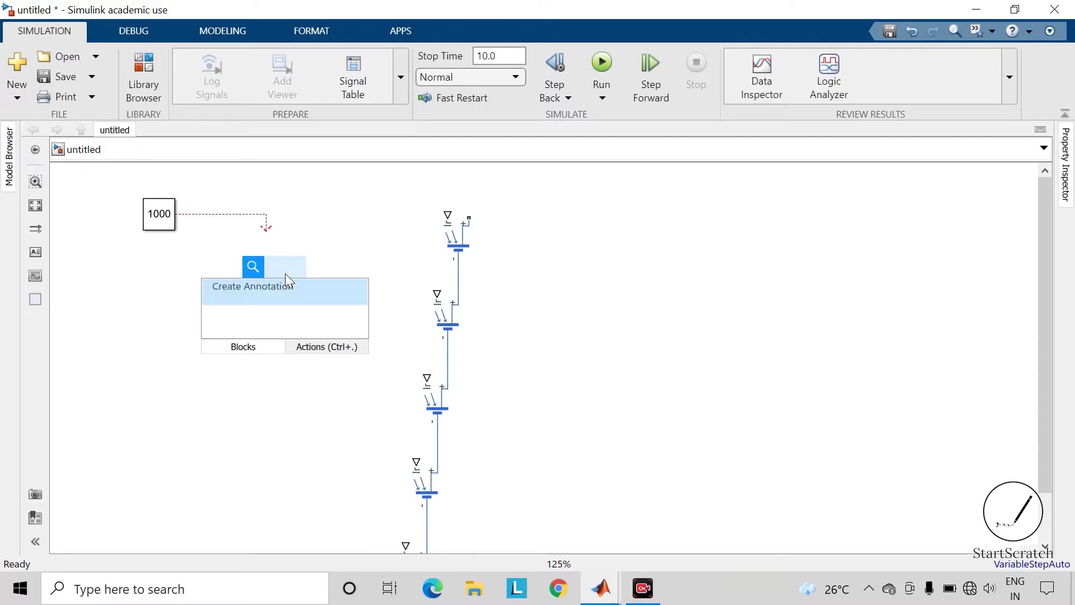
type("sim")
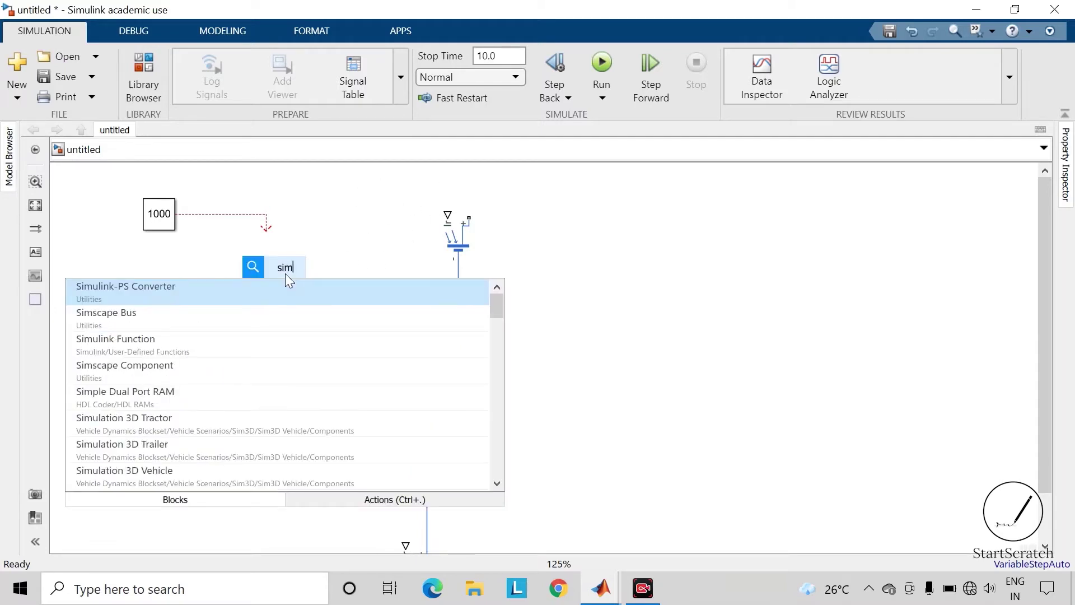
key("Return")
mouse_move(286, 275)
left_mouse_down()
mouse_move(288, 222)
mouse_move(276, 215)
mouse_move(362, 206)
mouse_move(444, 209)
mouse_move(448, 220)
mouse_move(408, 195)
left_mouse_up()
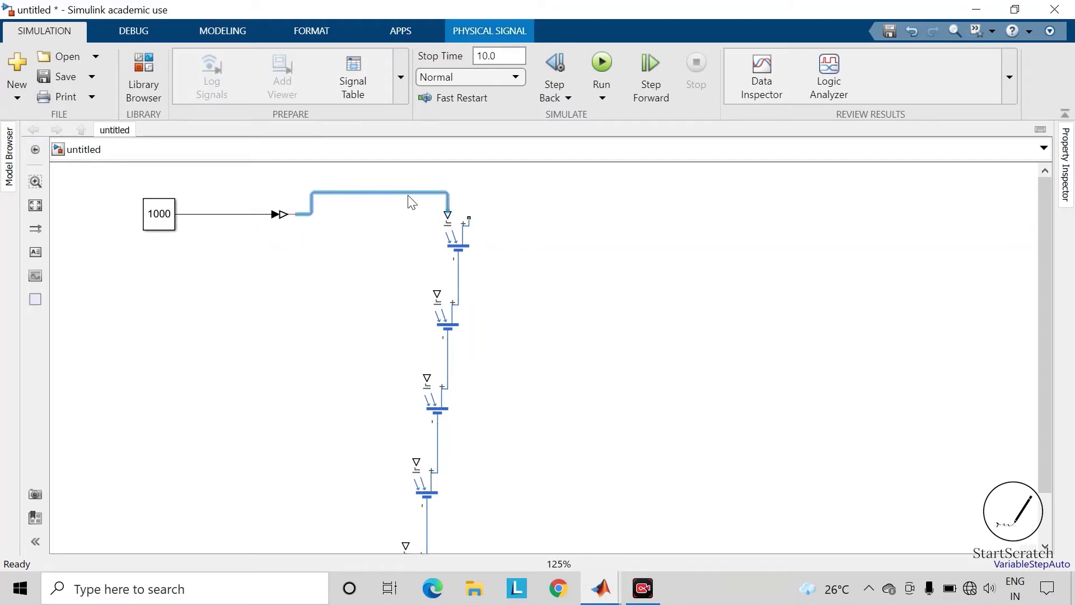
left_click(398, 267)
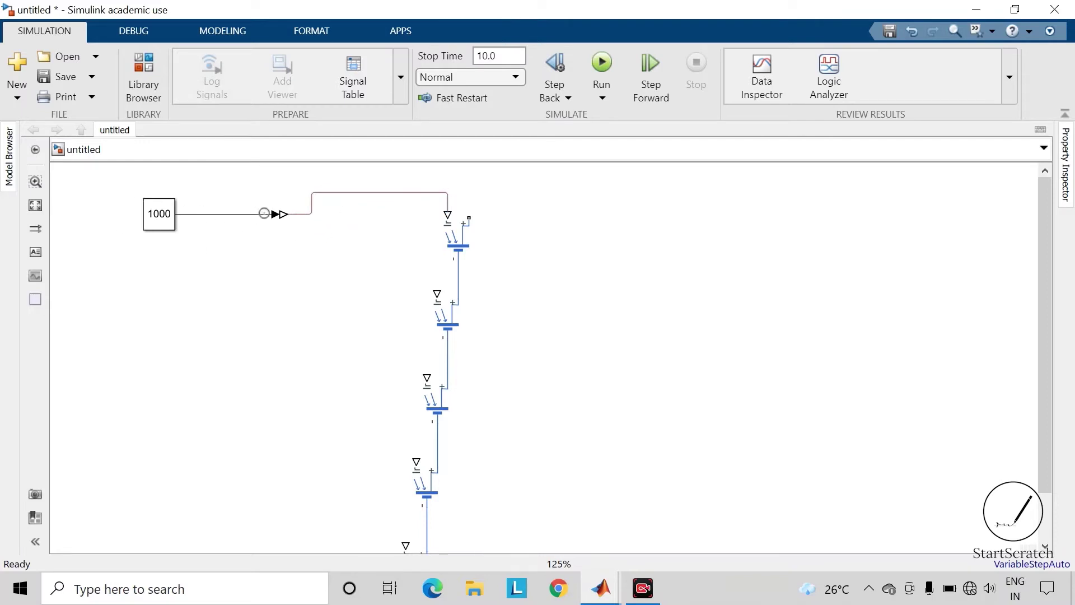
left_click(283, 217)
left_click(314, 247)
Step: Branch the irradiance signal to the second through fifth solar cells' irradiance ports
mouse_move(436, 288)
left_mouse_down()
mouse_move(384, 212)
mouse_move(386, 182)
mouse_move(391, 192)
left_mouse_up()
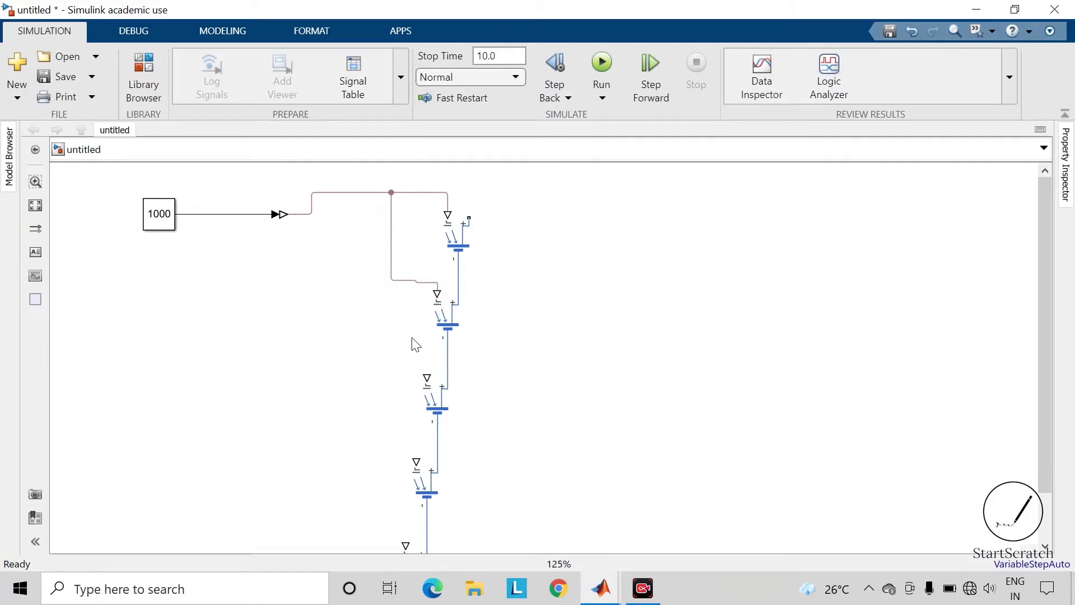
mouse_move(427, 377)
left_mouse_down()
mouse_move(381, 283)
mouse_move(391, 279)
left_mouse_up()
left_click_drag(413, 456, 391, 356)
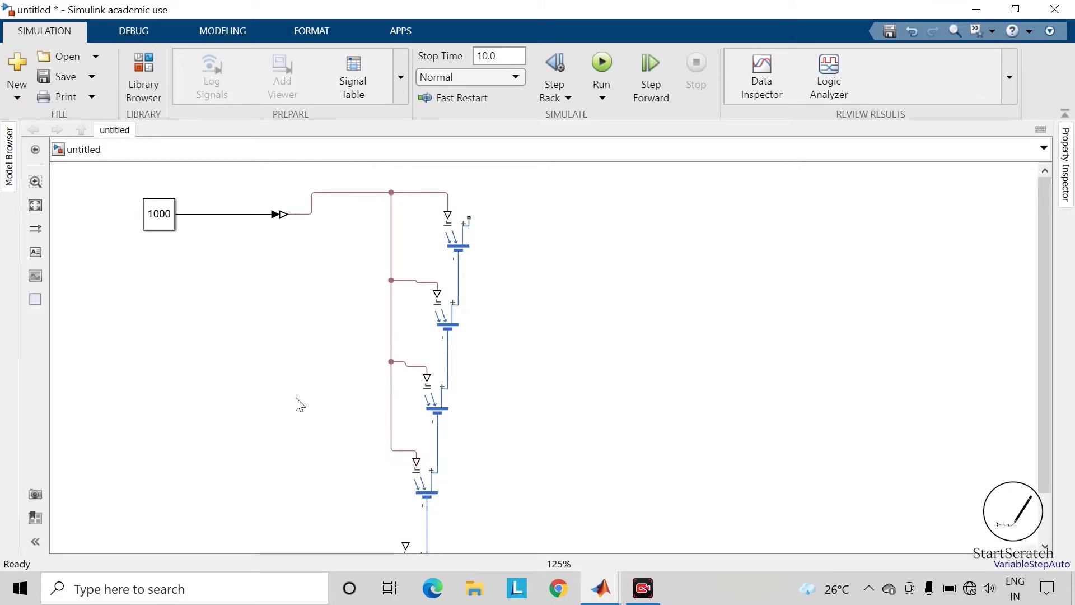
scroll(297, 402, "down", 1)
left_click_drag(385, 515, 373, 438)
key("space")
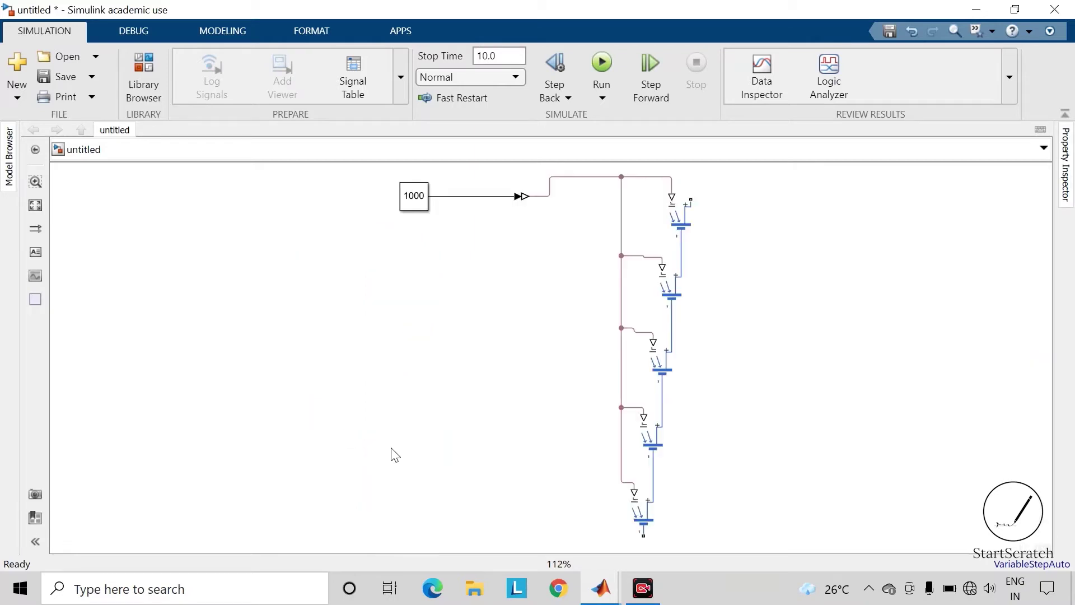
scroll(464, 432, "down", 1)
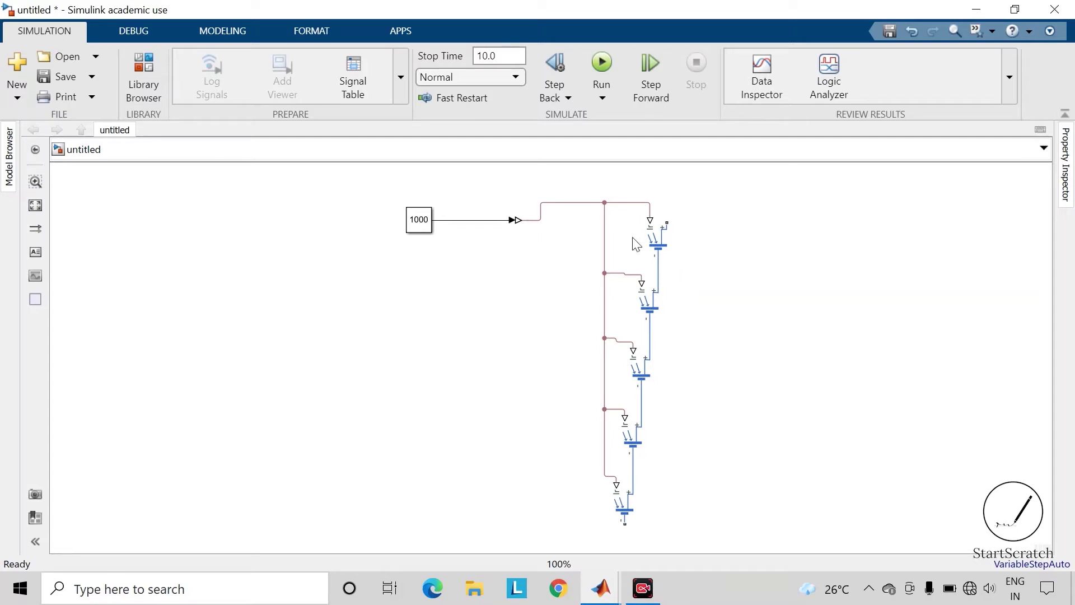
left_click_drag(594, 171, 697, 531)
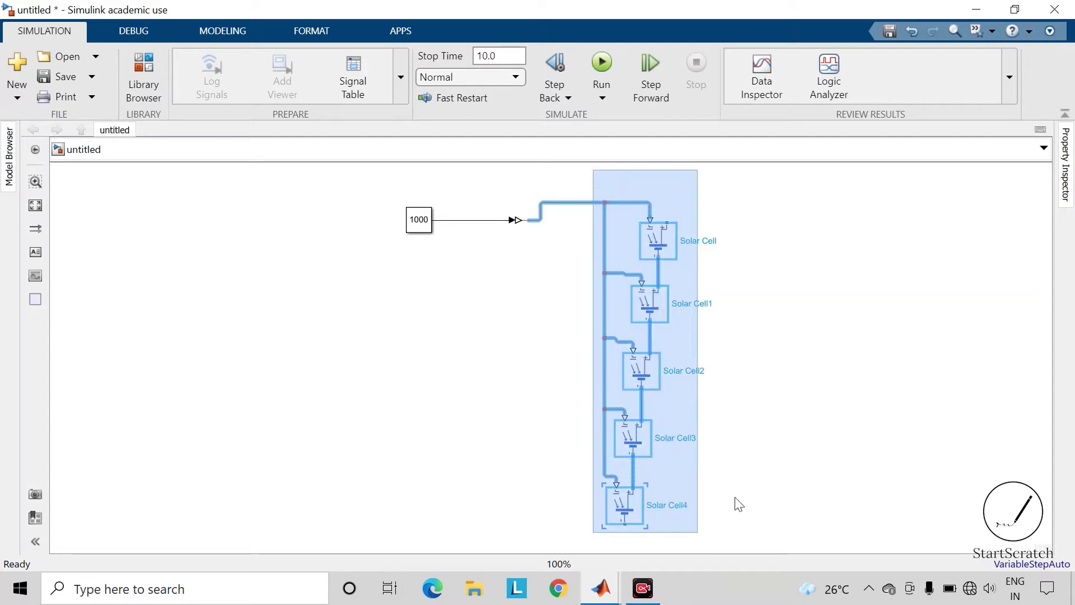
Step: Duplicate the five-cell column twice to the right and wire column one's bottom to column two
left_click_drag(739, 504, 739, 504)
mouse_move(647, 300)
left_mouse_down()
mouse_move(811, 307)
mouse_move(812, 294)
left_mouse_up()
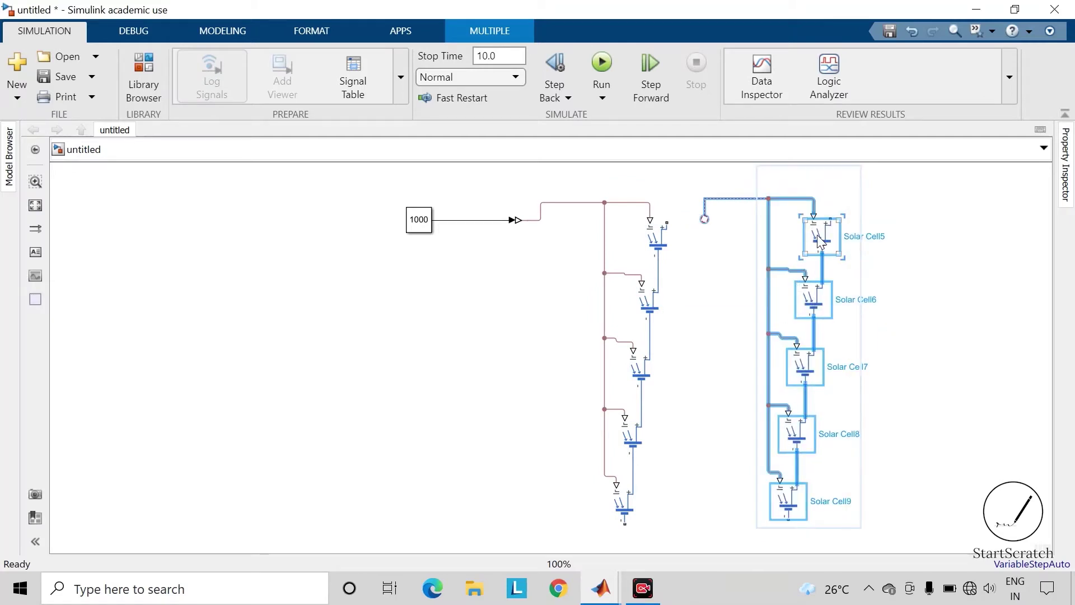
left_click_drag(817, 234, 969, 232)
left_click(839, 527)
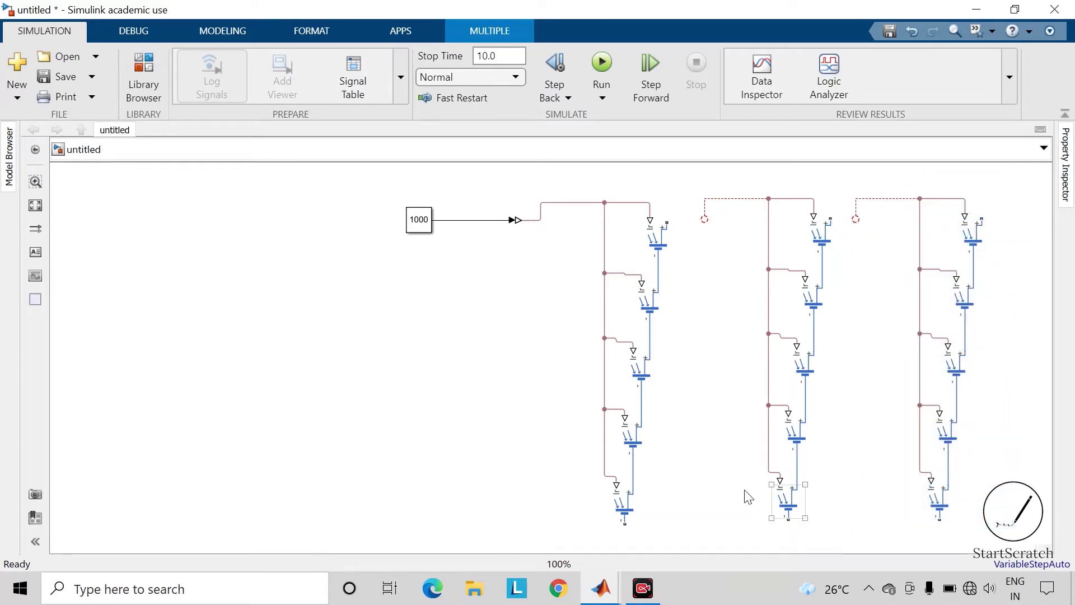
left_click(639, 515)
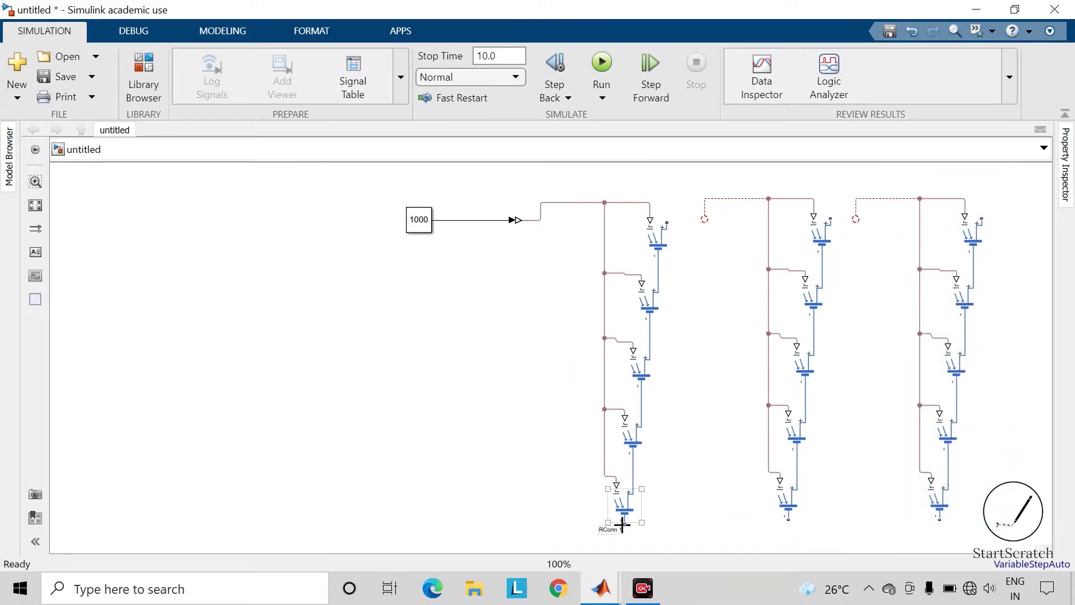
mouse_move(622, 524)
left_mouse_down()
mouse_move(712, 506)
mouse_move(732, 442)
mouse_move(638, 524)
mouse_move(812, 329)
mouse_move(824, 224)
left_mouse_up()
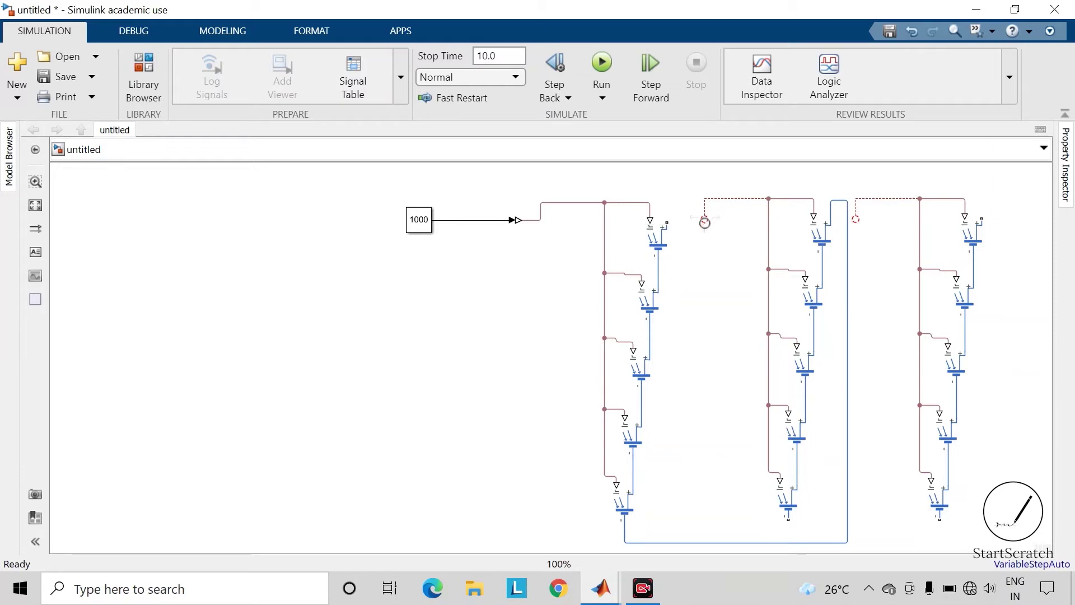
left_click_drag(705, 222, 580, 245)
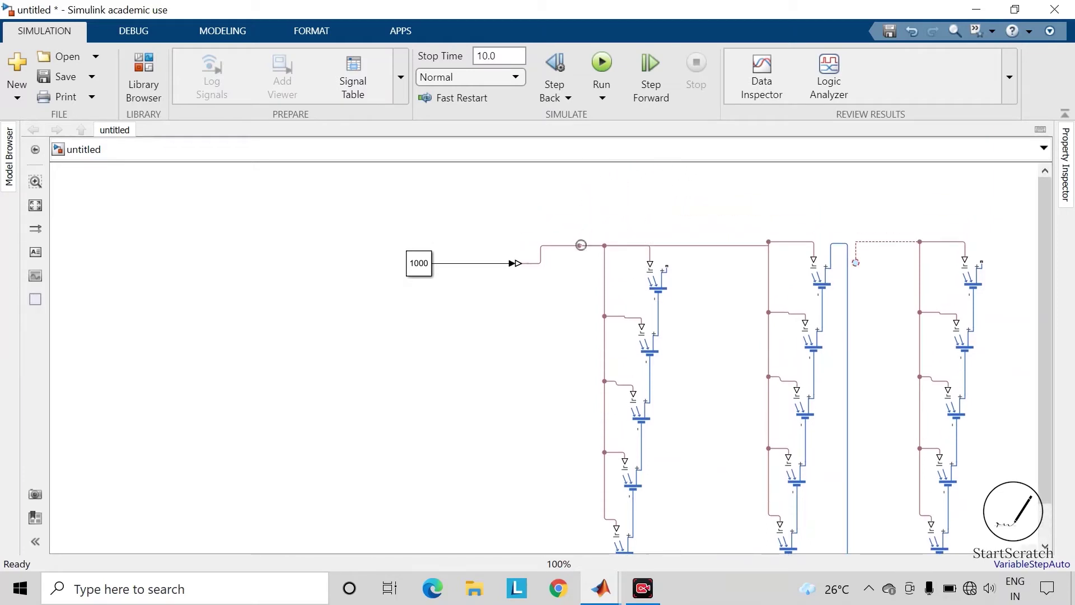
Step: Branch the irradiance line to the third column and chain the second column into it
left_click(805, 411)
left_click(866, 384)
left_click_drag(857, 262, 707, 246)
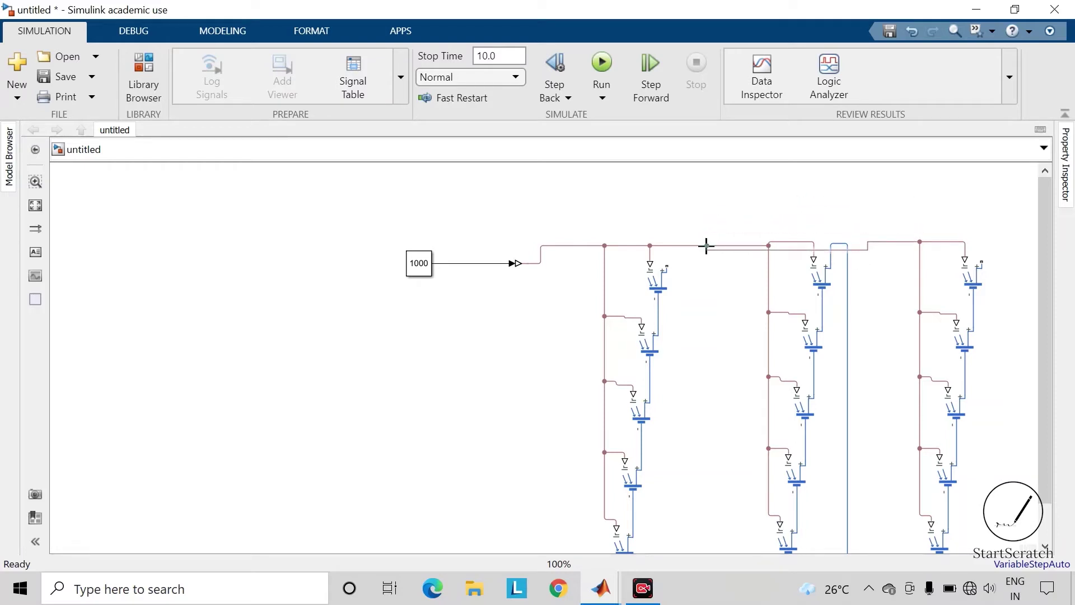
left_click_drag(862, 251, 863, 222)
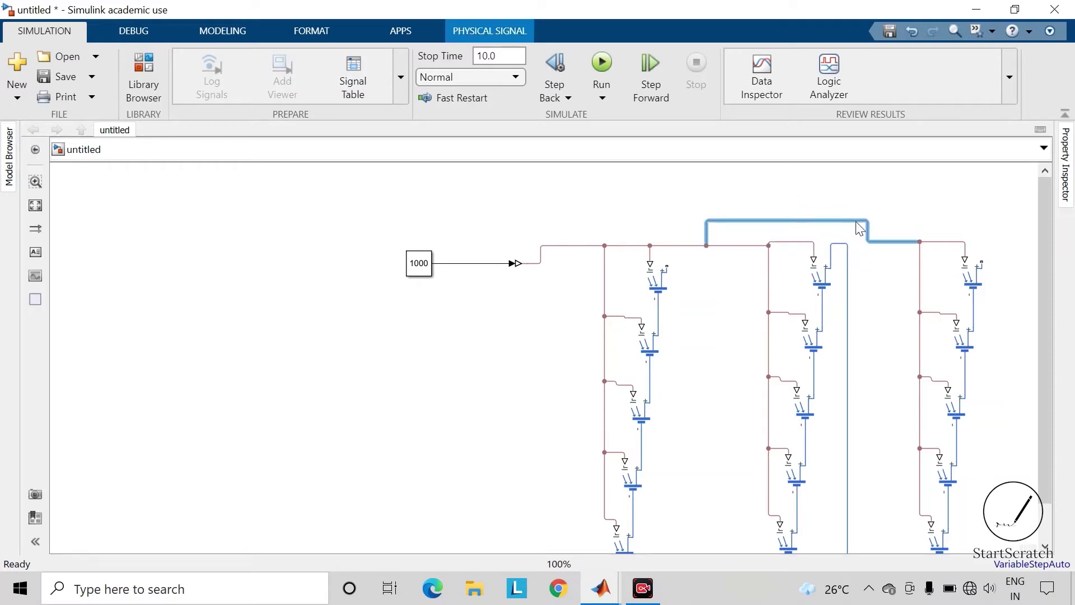
left_click(421, 396)
key("space")
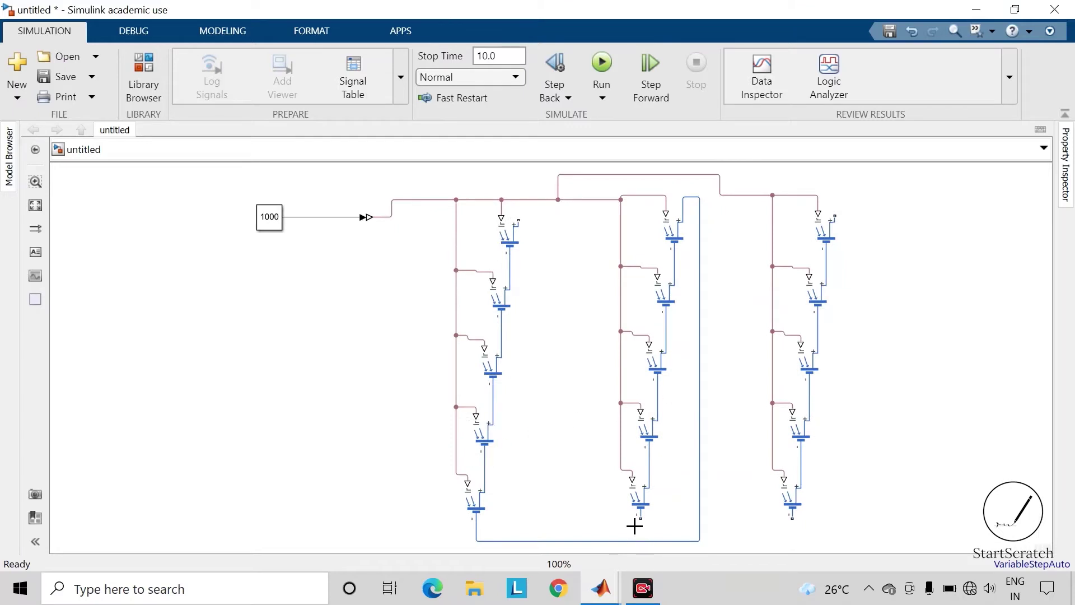
left_click_drag(641, 516, 834, 280)
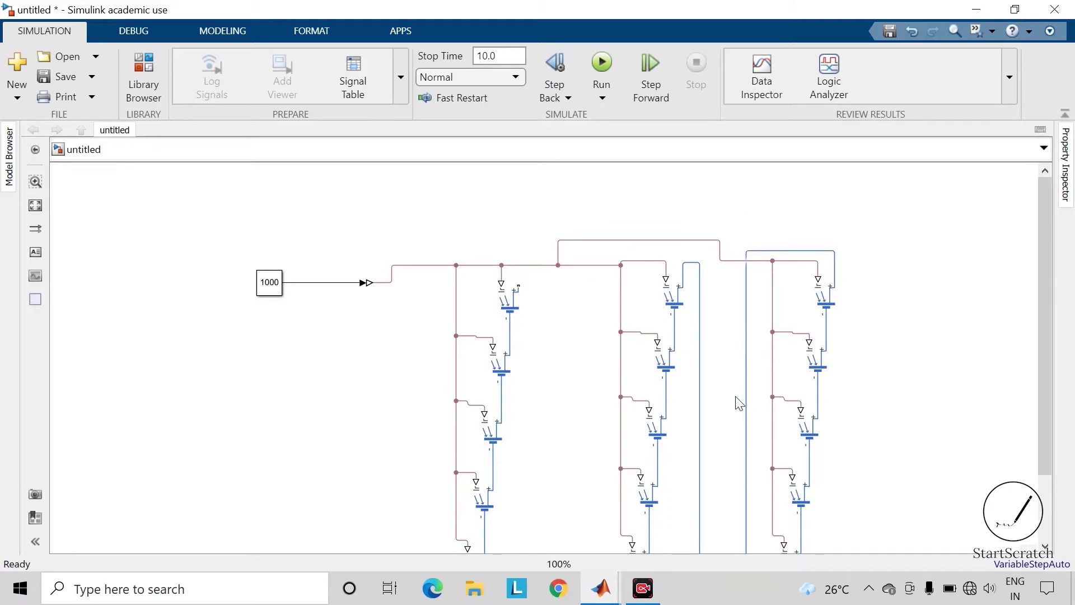
key("space")
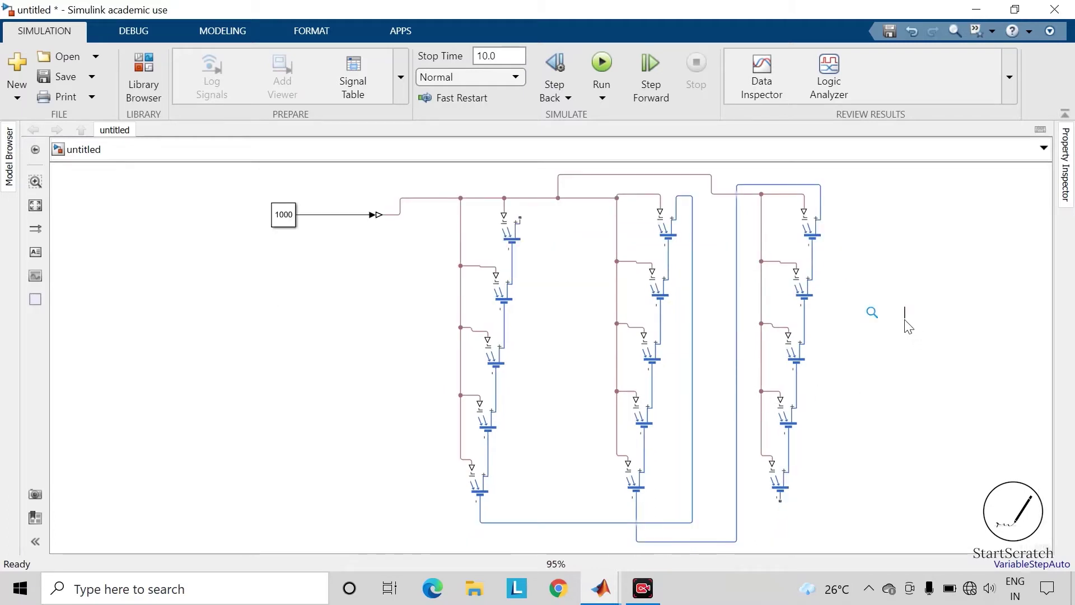
type("volt")
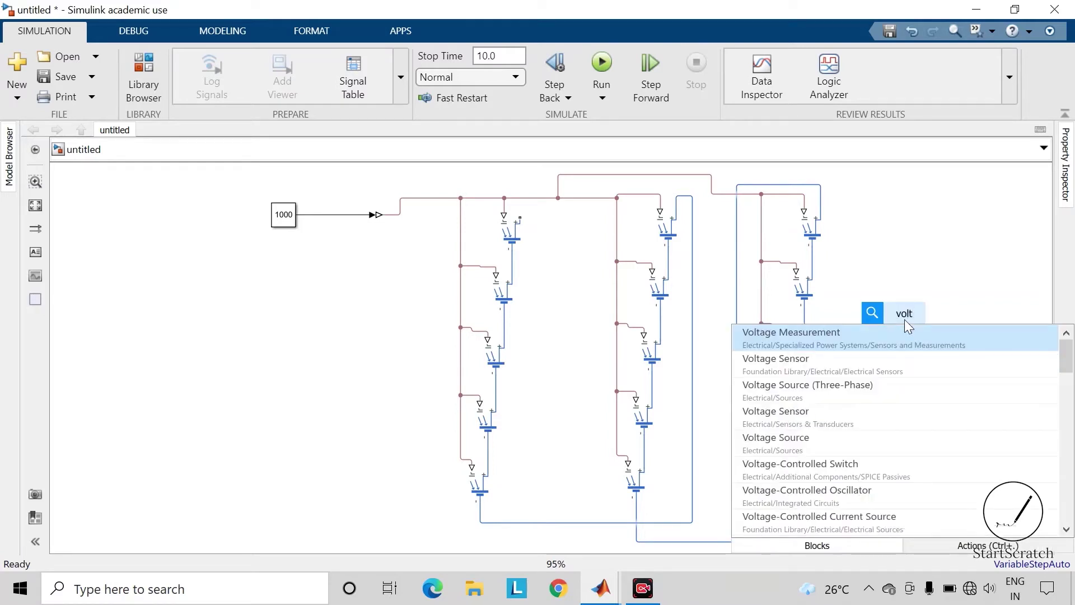
Step: Insert a Voltage Sensor and wire it across the solar array
key("Down")
key("Return")
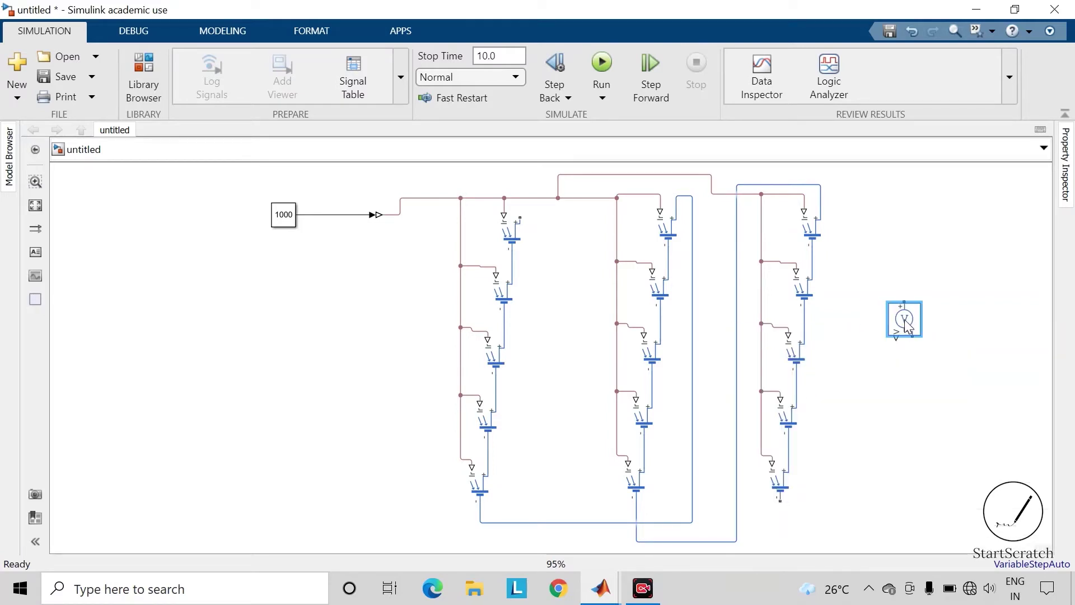
left_click_drag(916, 324, 521, 216)
left_click(934, 274)
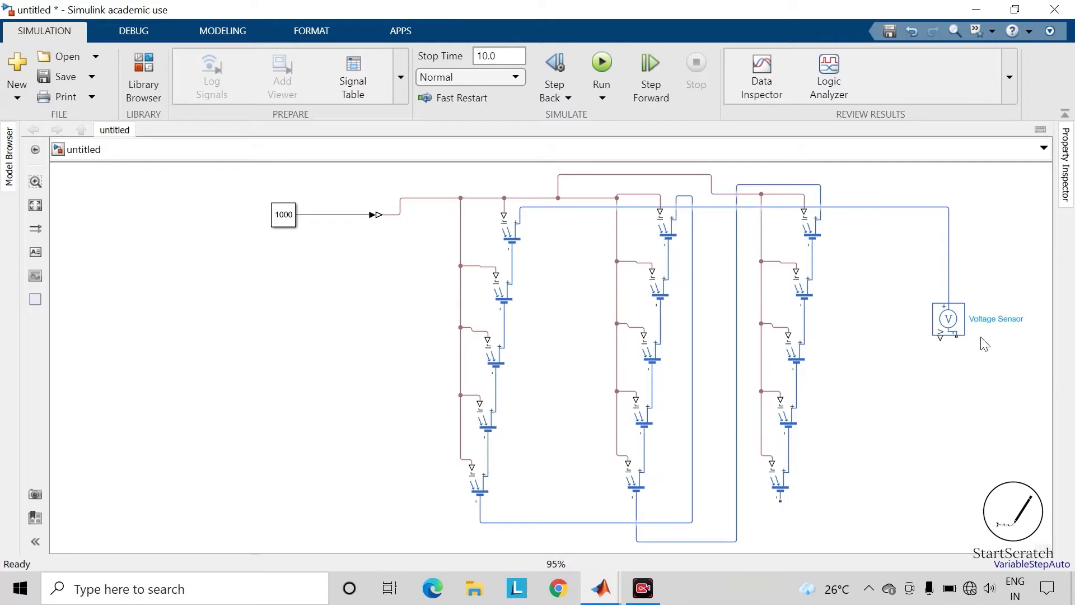
left_click_drag(957, 336, 779, 495)
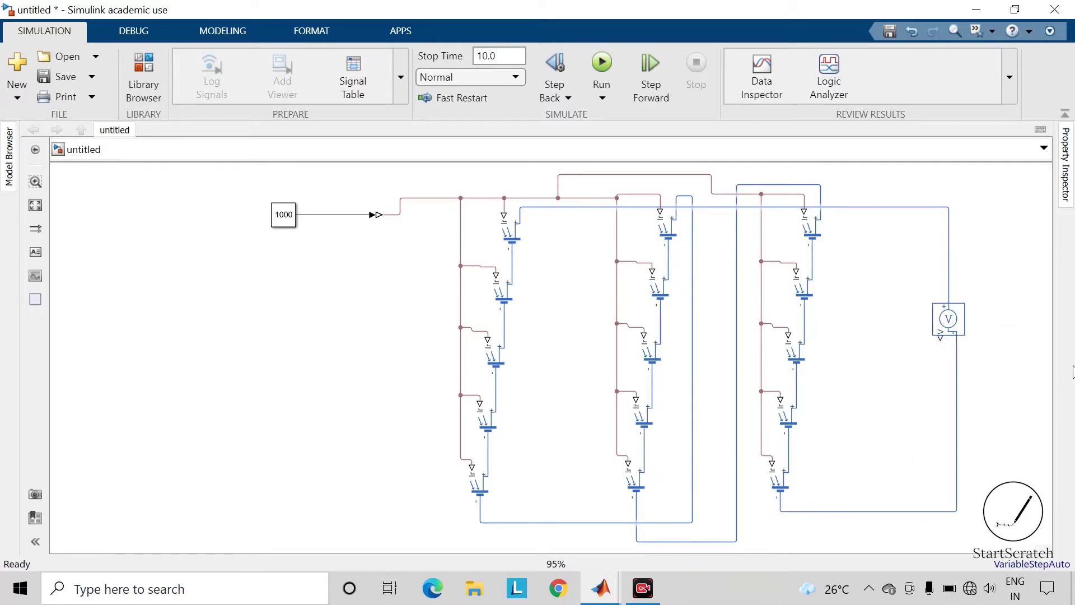
scroll(1033, 361, "right", 5)
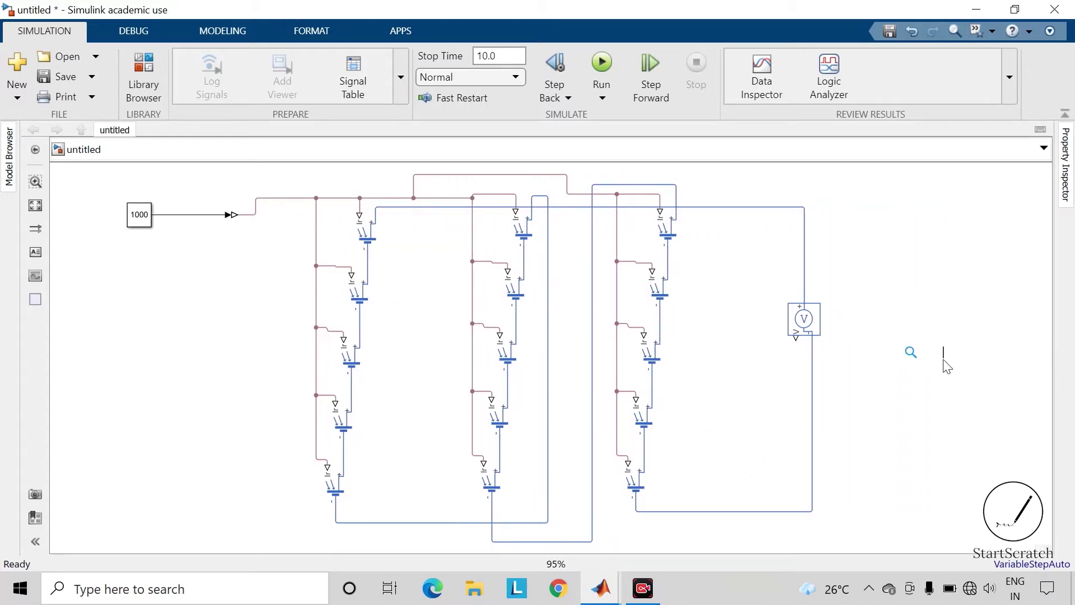
Step: Place a Display block right of the sensor and start a line toward it
type("dis")
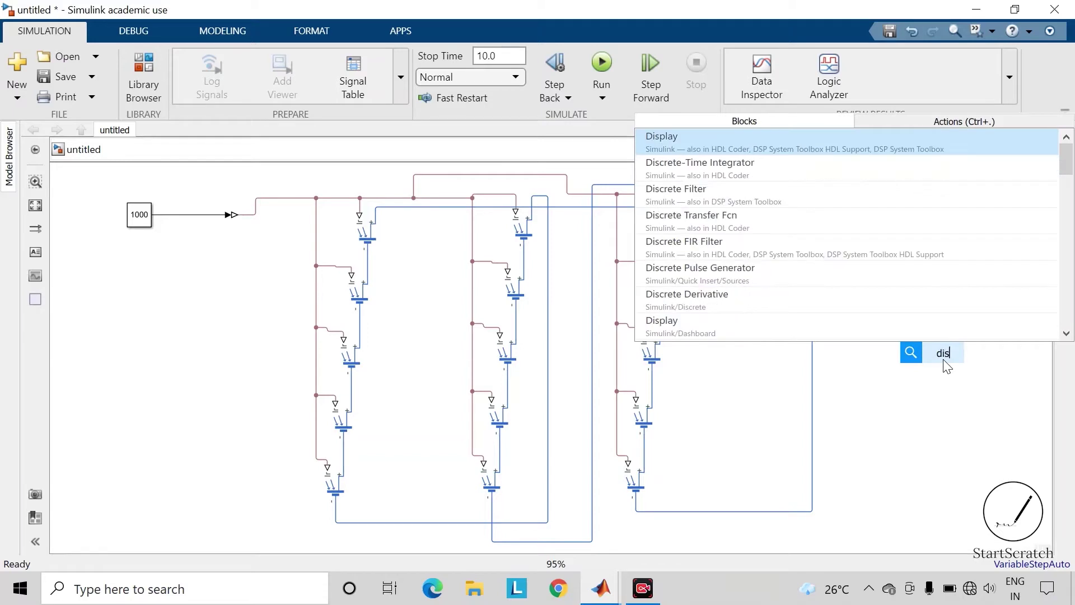
key("Return")
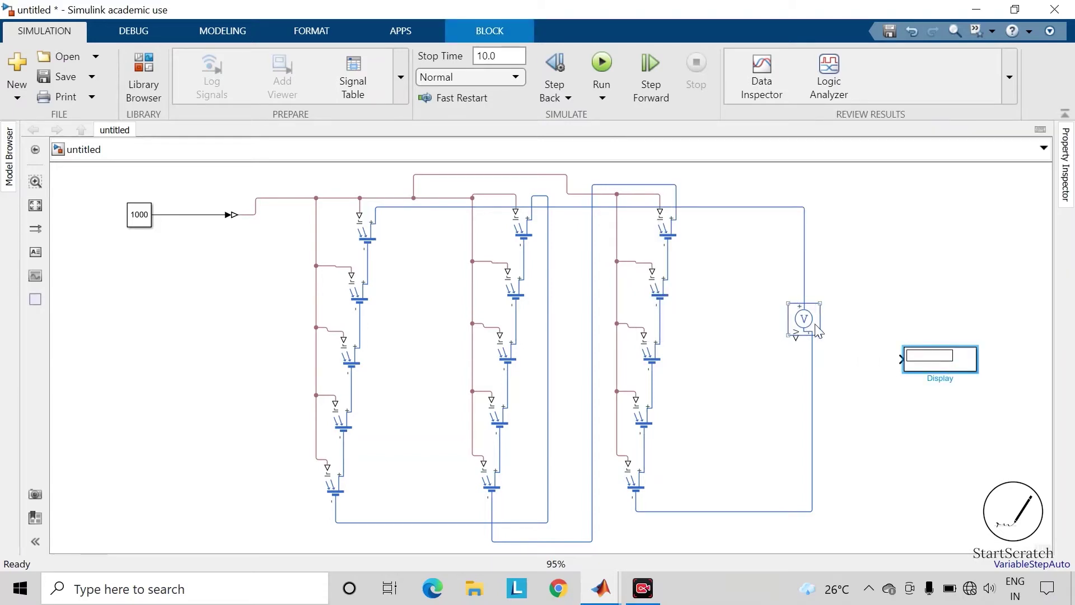
left_click_drag(972, 364, 1051, 364)
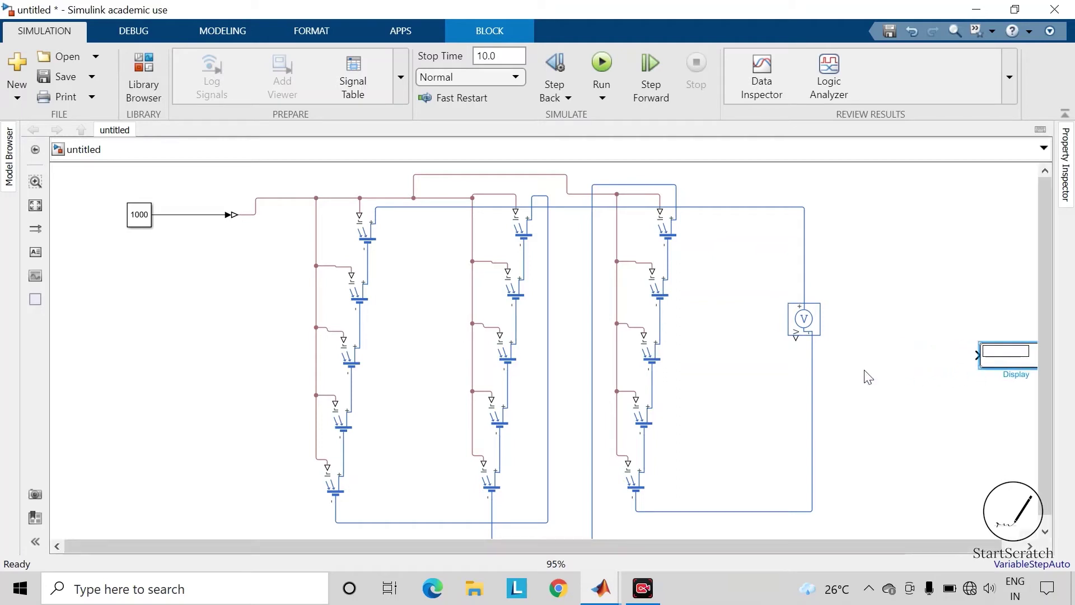
left_click(794, 343)
left_click_drag(795, 342, 873, 354)
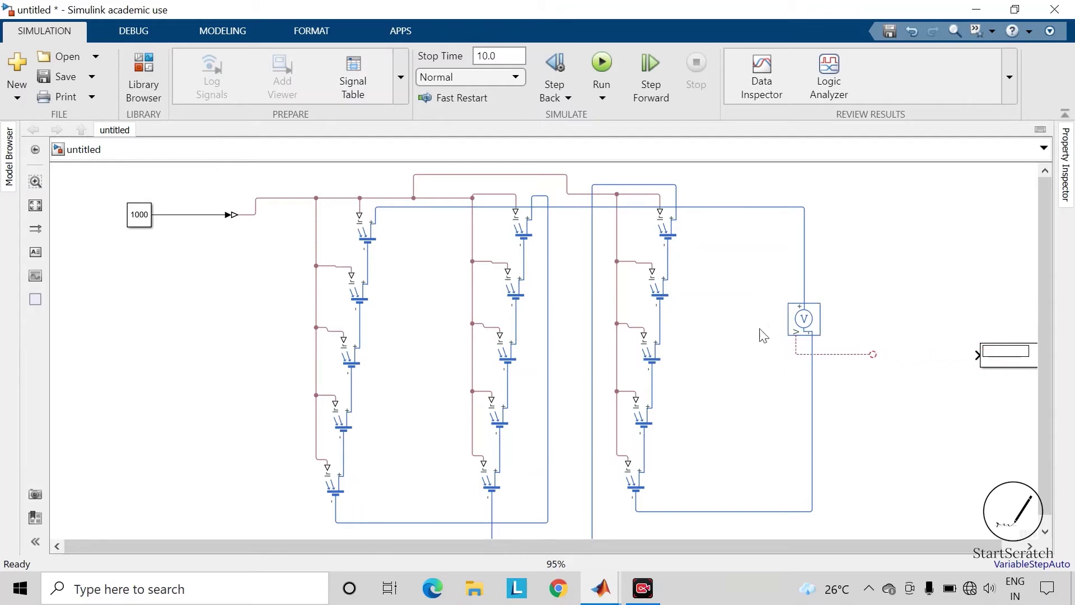
mouse_move(1013, 362)
left_mouse_down()
mouse_move(981, 361)
mouse_move(1008, 364)
left_mouse_up()
left_click(994, 388)
left_click(966, 402)
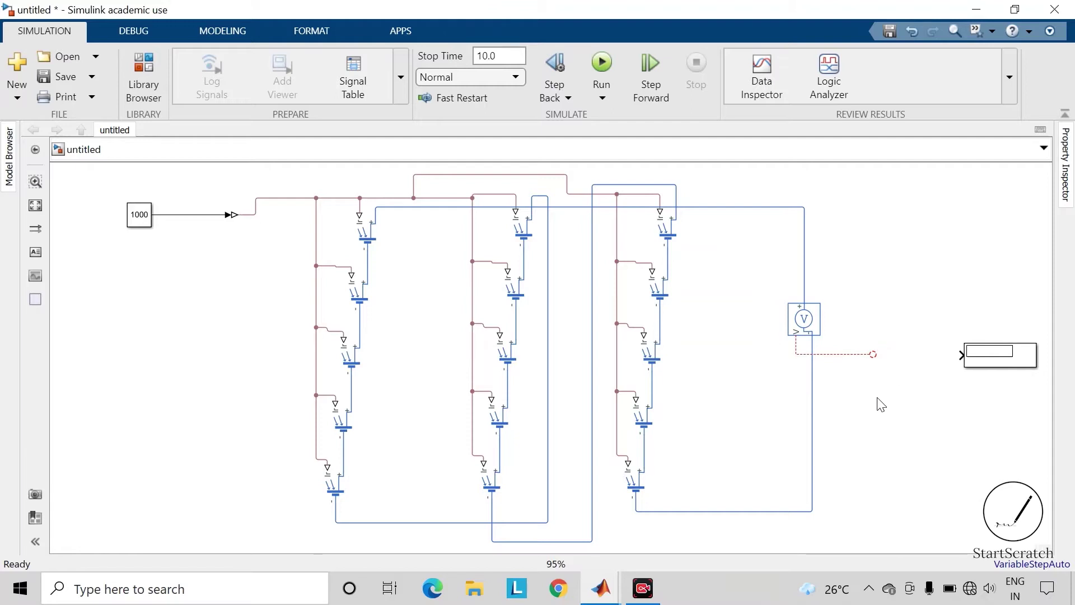
double_click(889, 328)
type("ps")
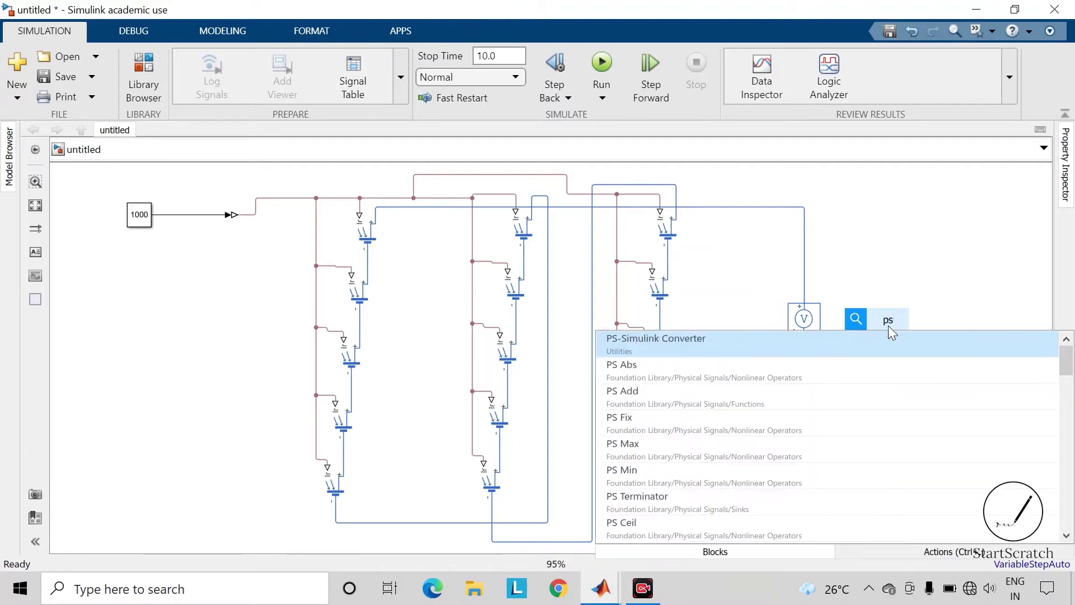
key("Return")
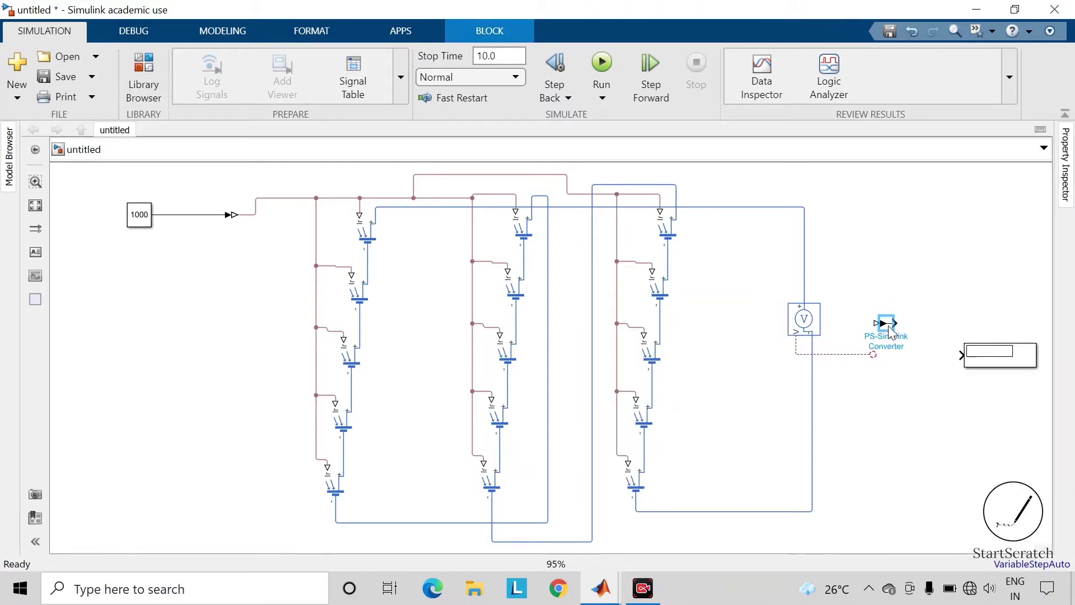
left_click_drag(892, 341, 882, 369)
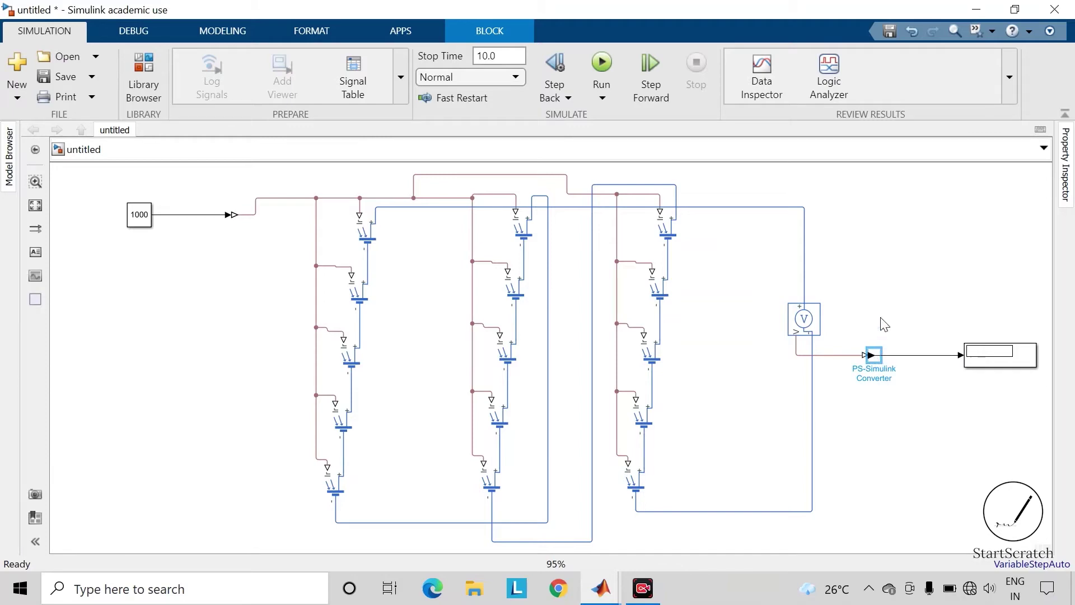
key("Return")
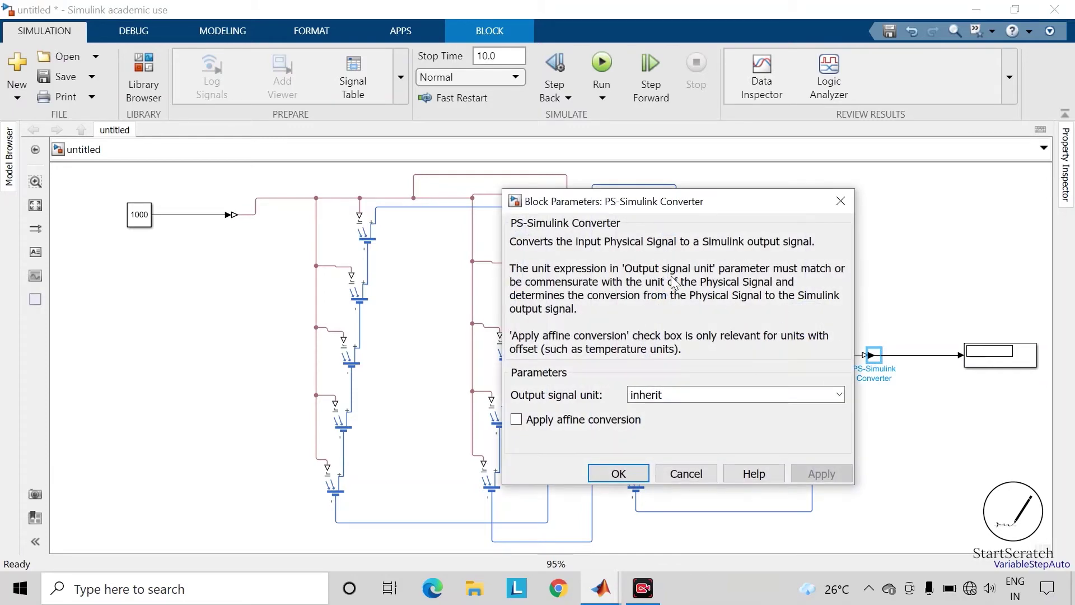
left_click_drag(516, 242, 836, 251)
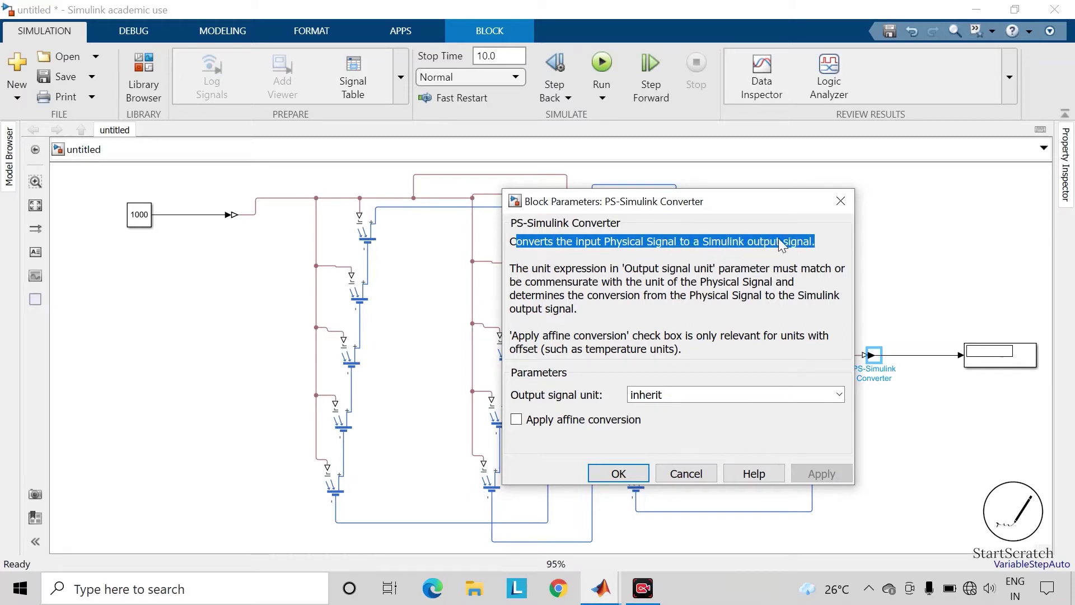
left_click(840, 201)
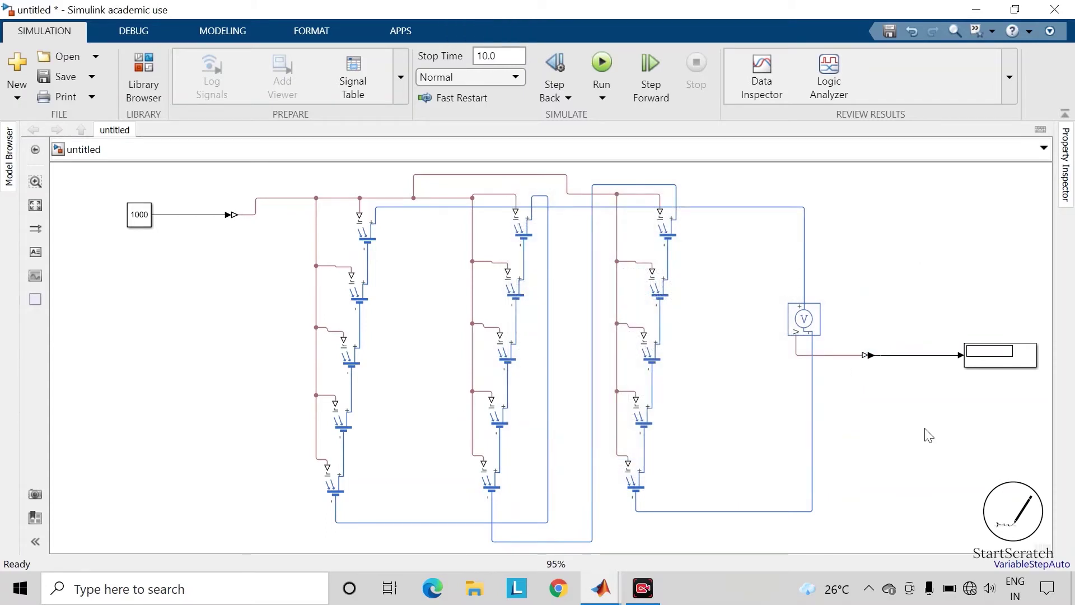
double_click(920, 455)
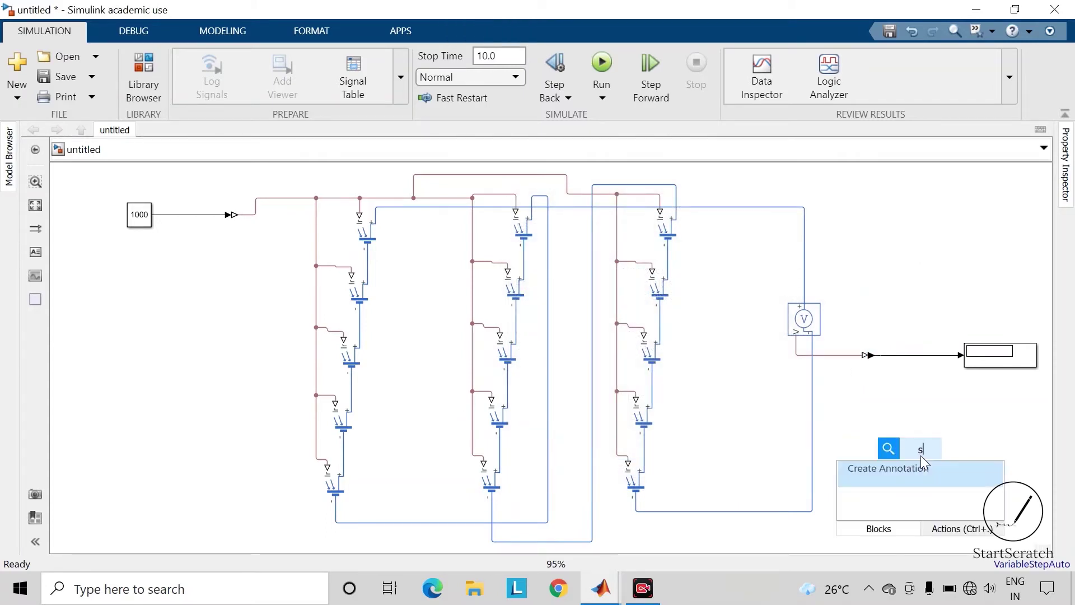
Step: Insert a Solver Configuration block, flip it, and connect it to the blue circuit wire
type("solv")
key("Return")
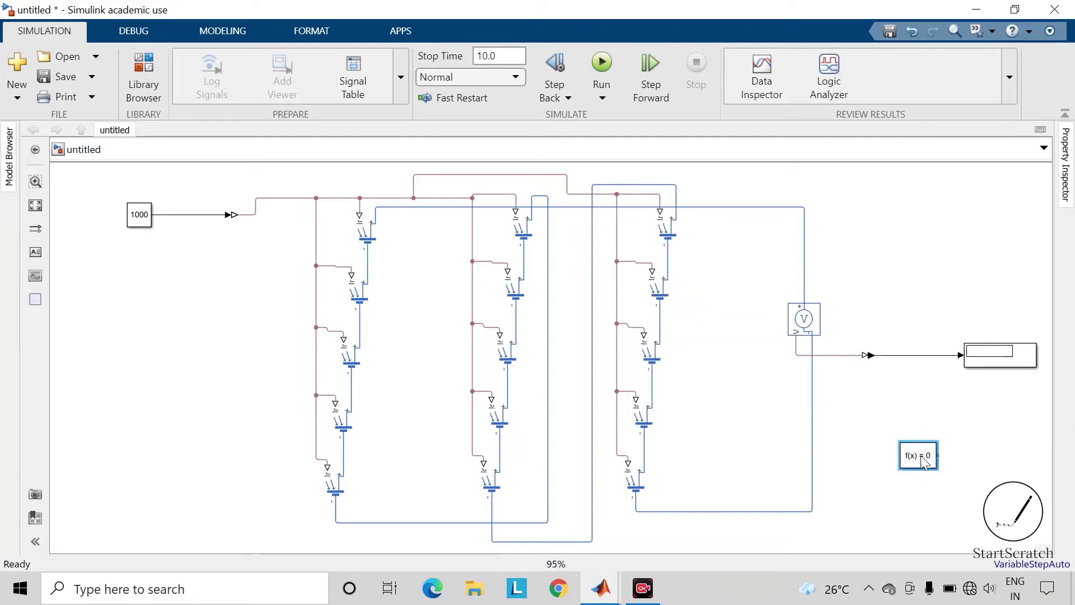
key("ctrl+r")
key("ctrl+r")
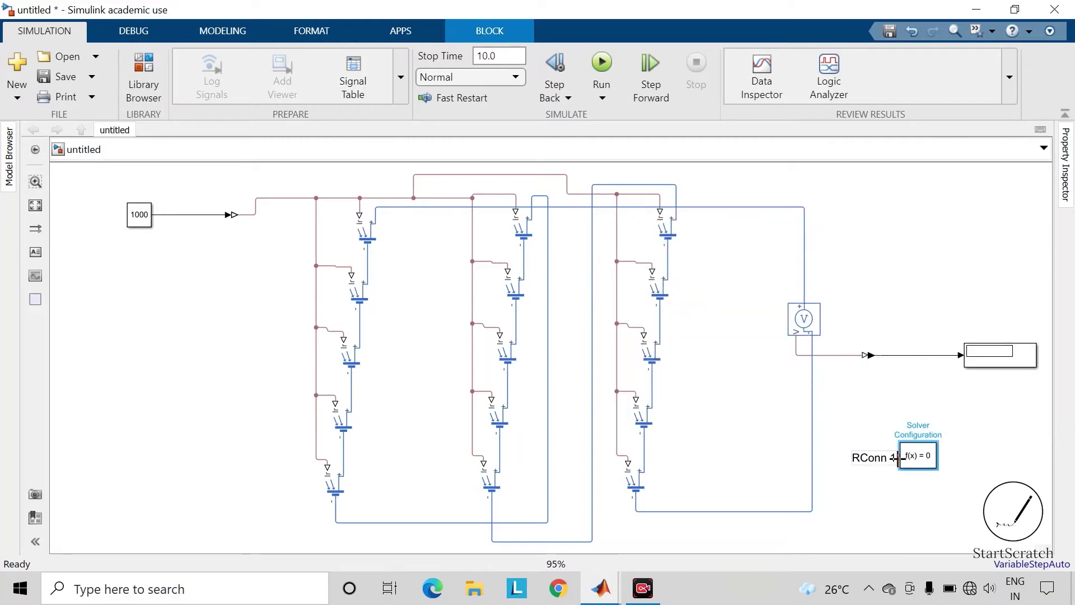
left_click_drag(896, 458, 811, 455)
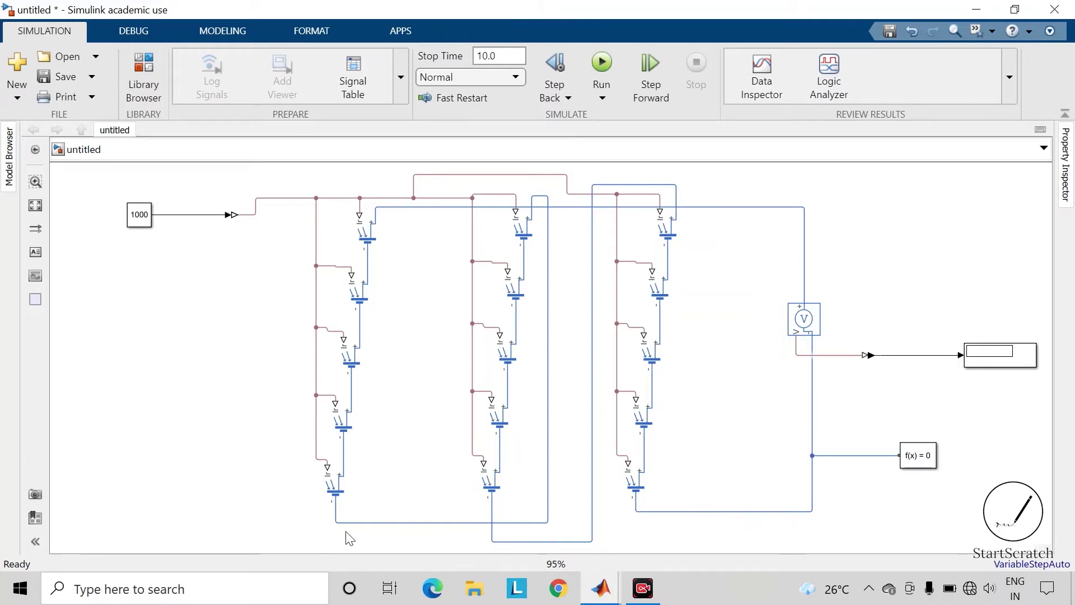
Step: Add an Electrical Reference ground under the bottom wire
double_click(331, 545)
type("ele")
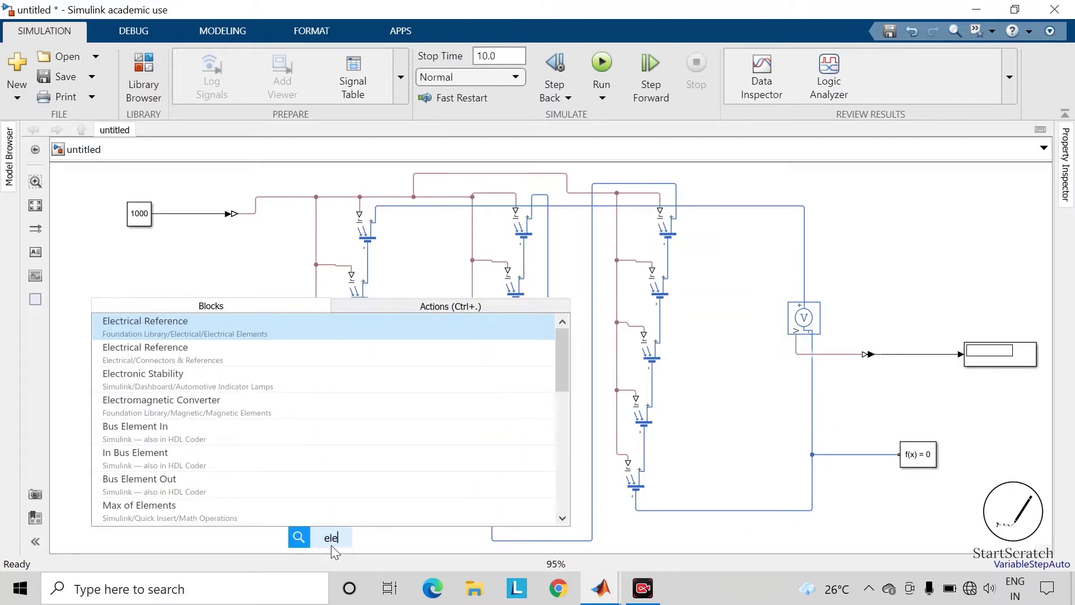
key("Return")
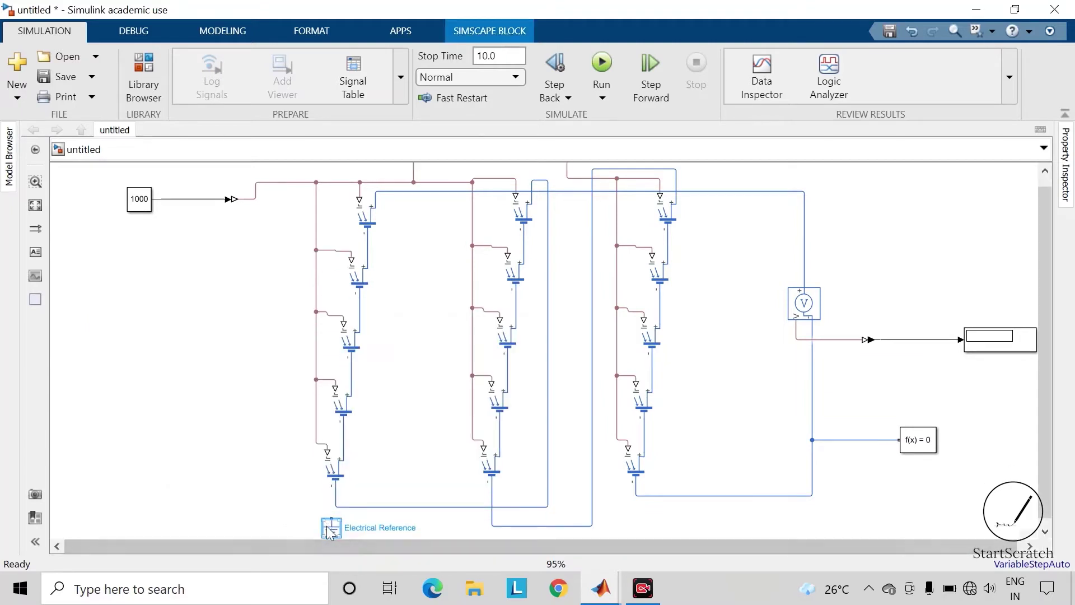
mouse_move(327, 528)
left_mouse_down()
mouse_move(392, 537)
mouse_move(396, 510)
left_mouse_up()
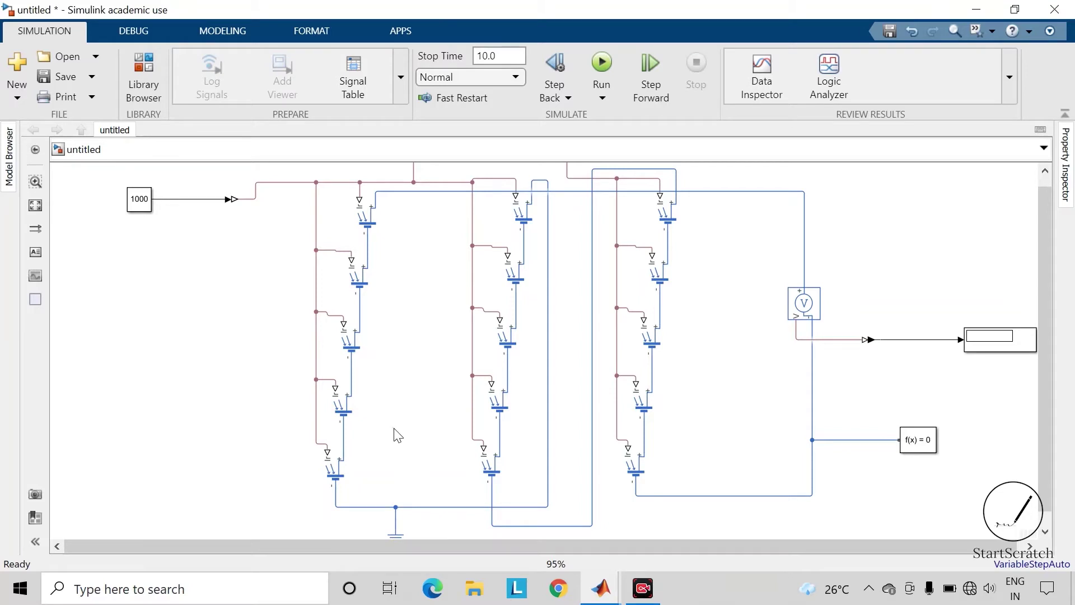
scroll(422, 442, "down", 2)
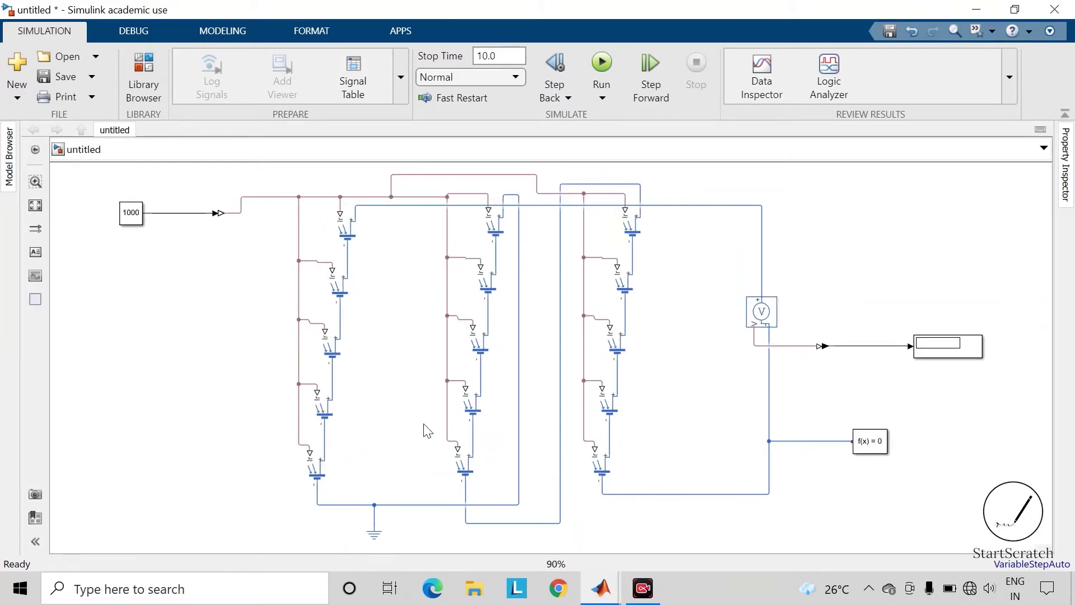
Step: Set the stop time to 2 and save the model as 'solar'
left_click(510, 60)
type("2")
left_click(68, 80)
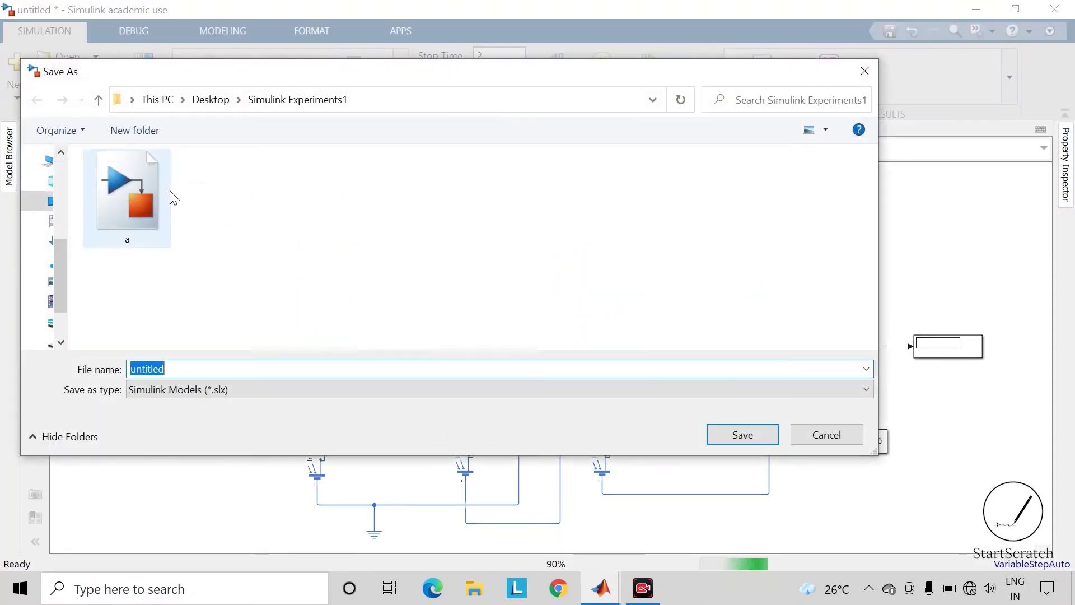
type("solar")
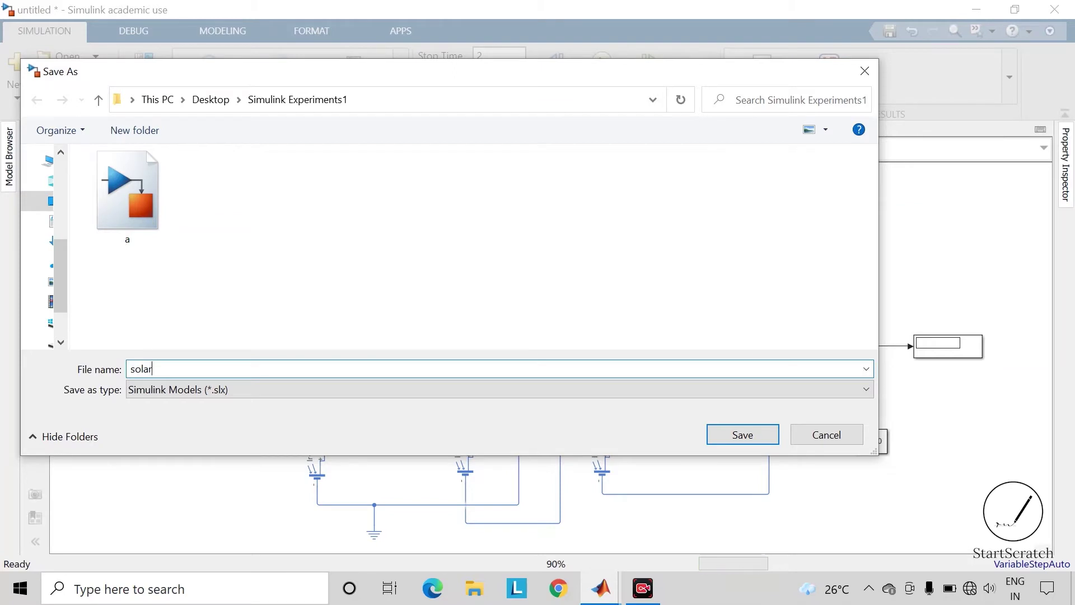
key("Return")
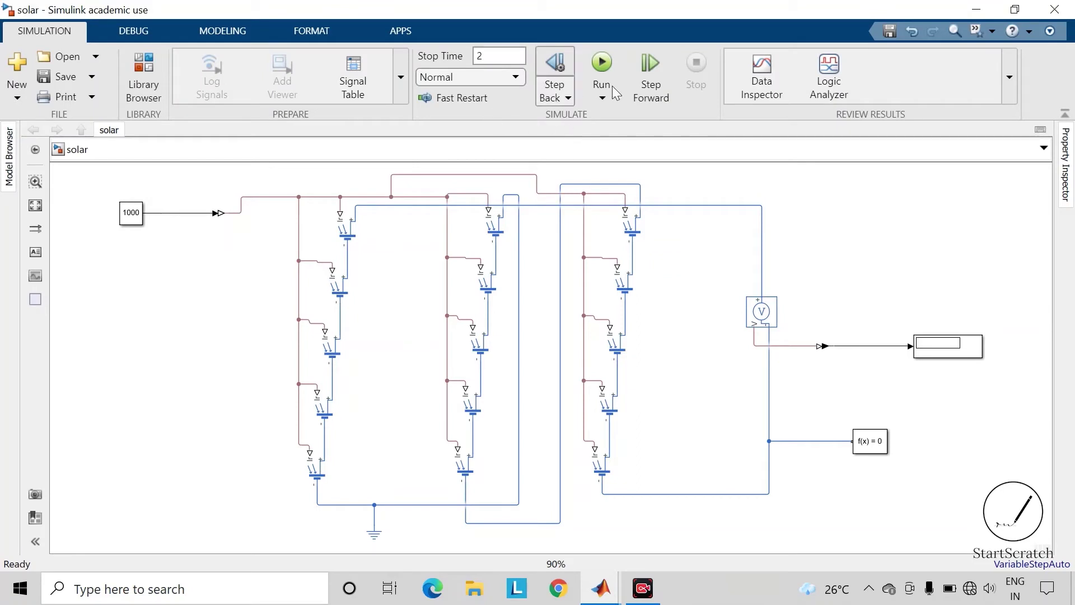
Step: Run the simulation so the Display reads 9
left_click(603, 63)
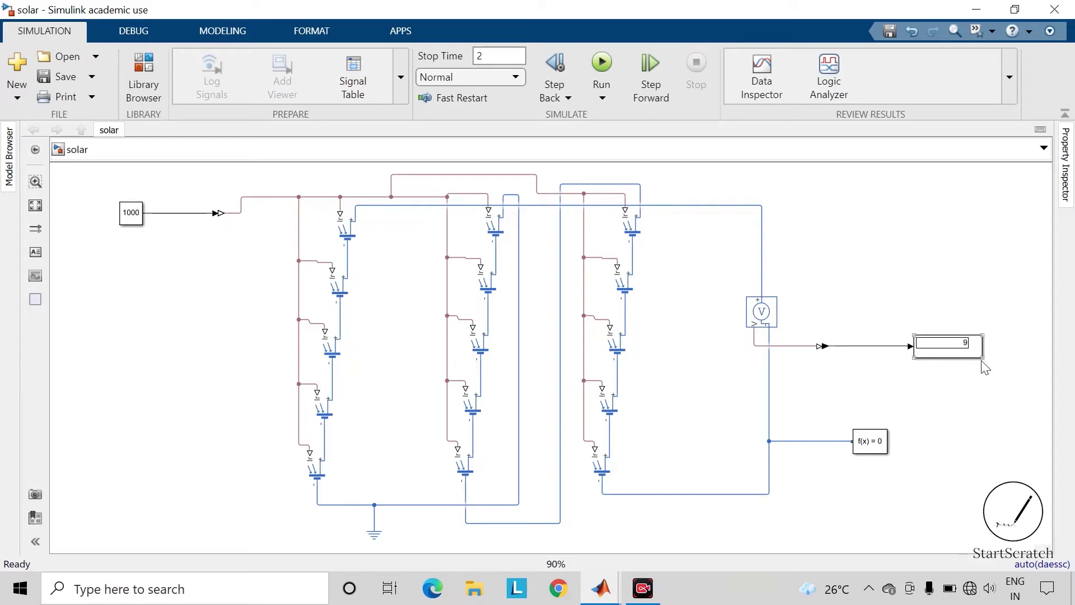
left_click(349, 232)
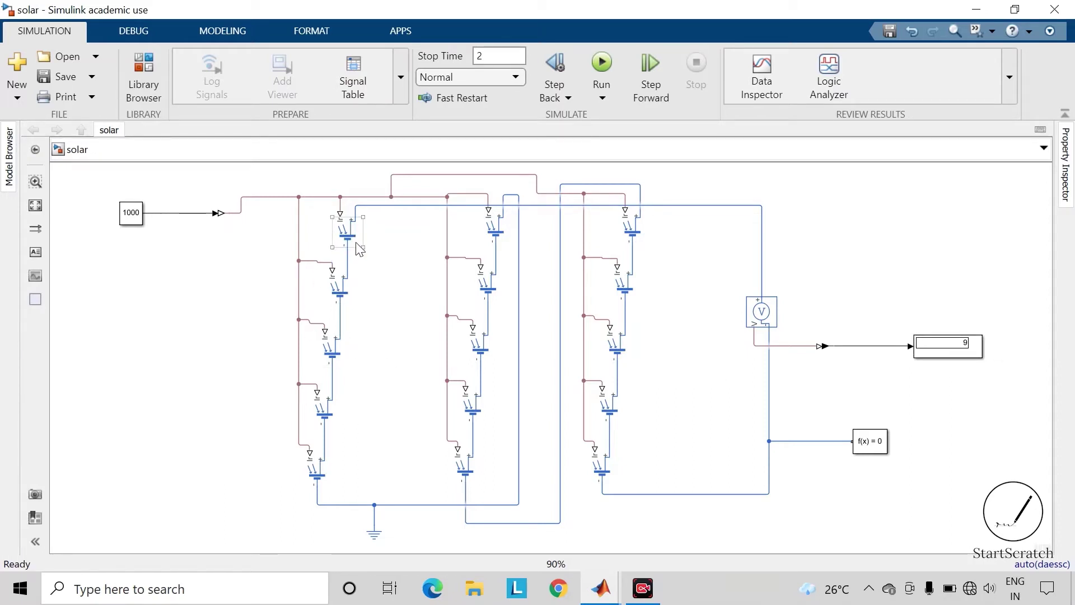
left_click(365, 283)
Step: Insert a Controlled Voltage Source fed from the converter output signal
type("cont")
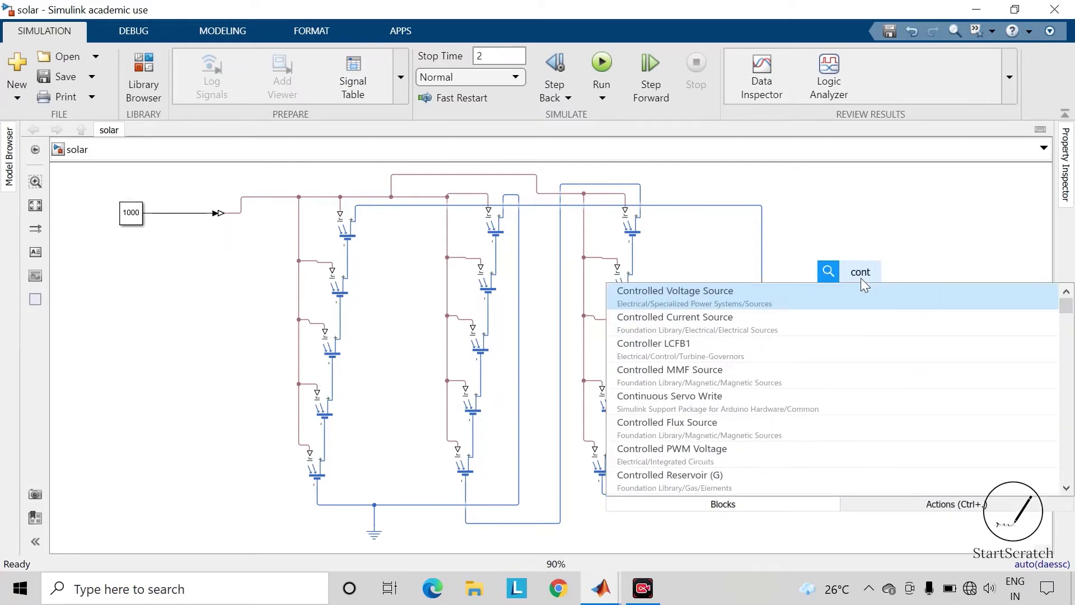
key("Return")
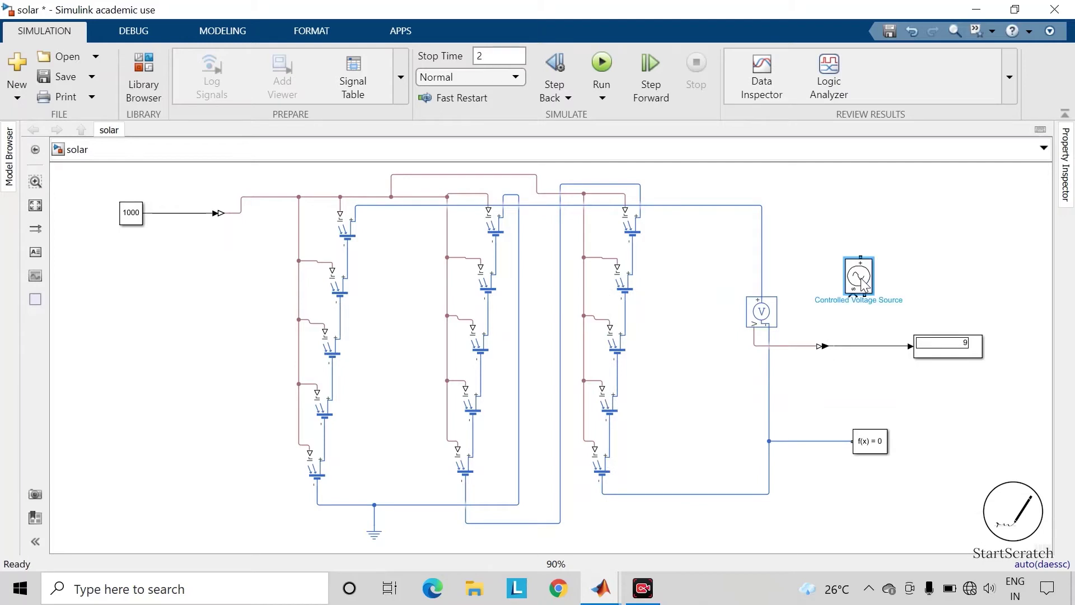
left_click(904, 288)
scroll(884, 308, "up", 5)
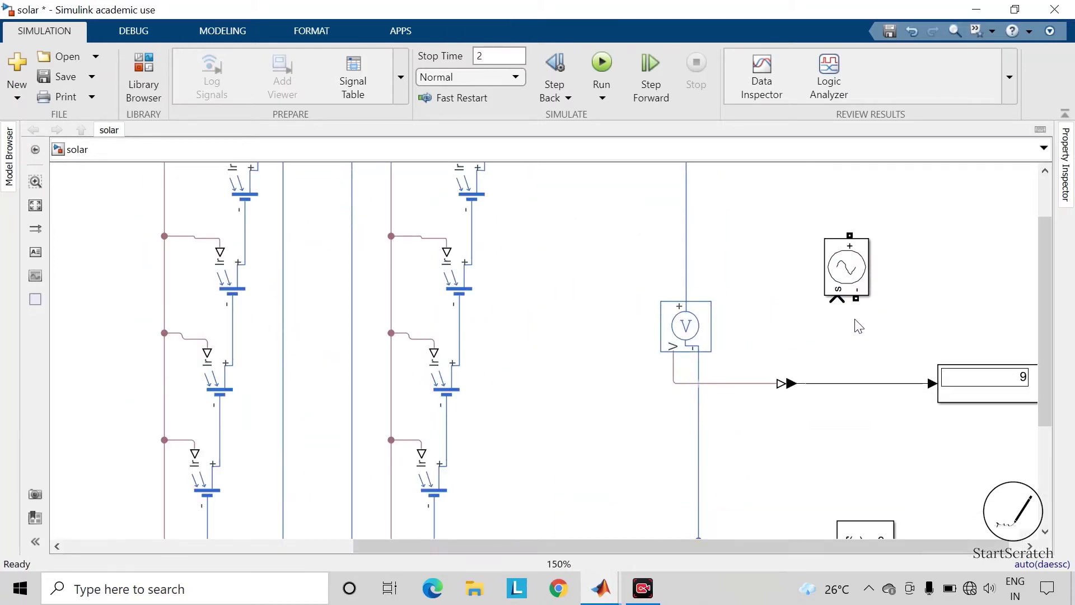
left_click(833, 297)
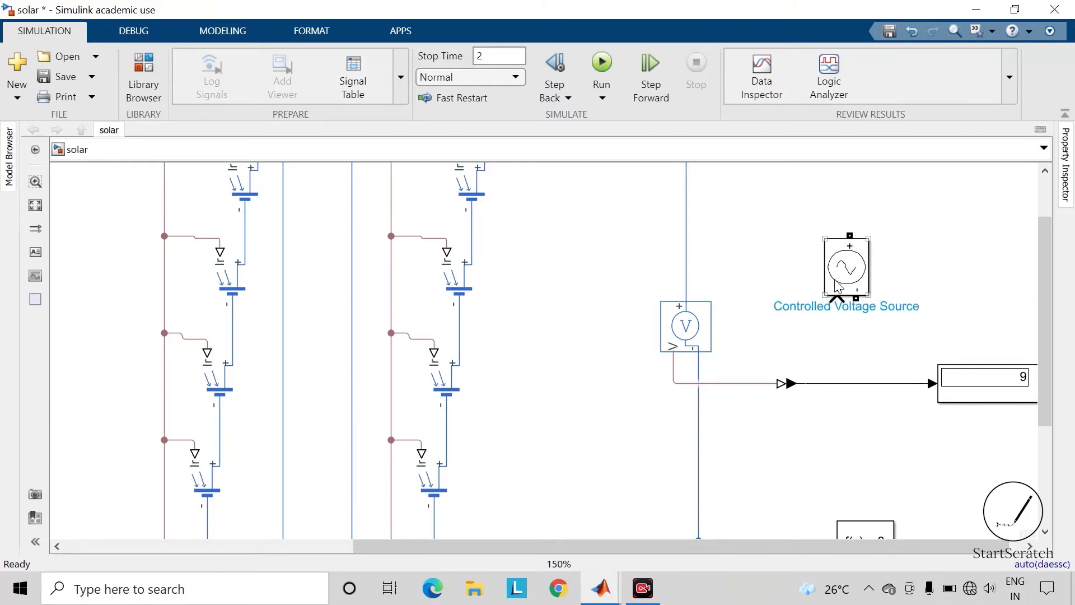
left_click_drag(837, 296, 845, 386)
scroll(843, 414, "down", 5)
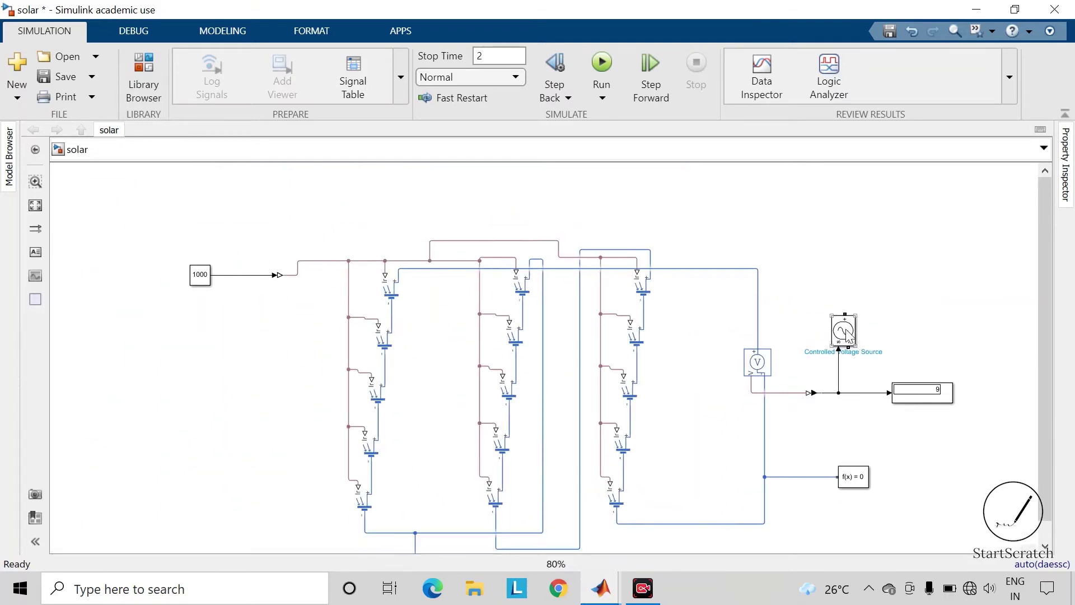
scroll(848, 335, "up", 2)
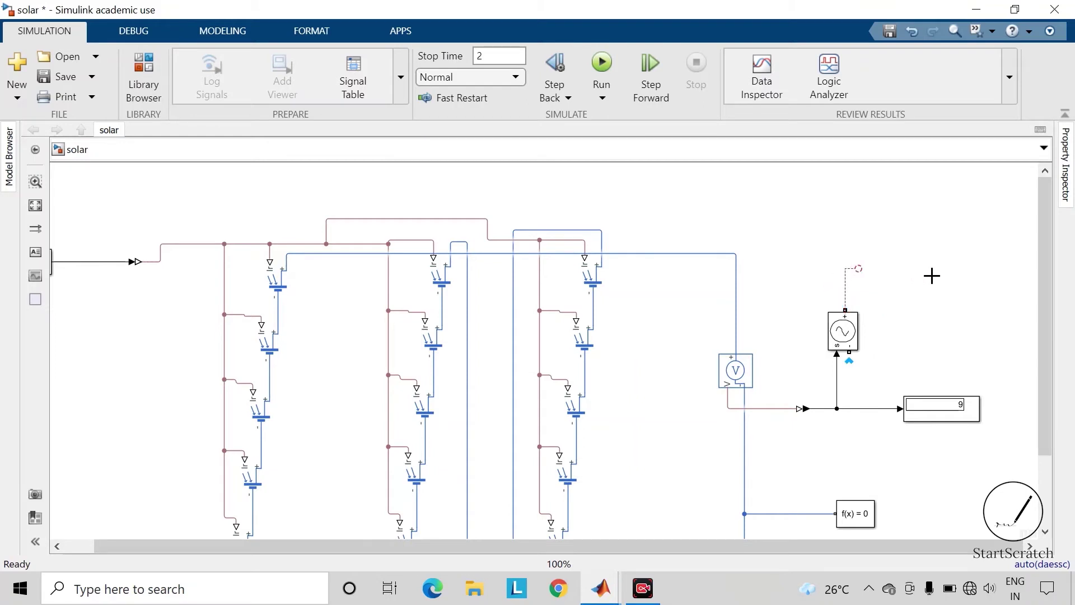
Step: Draw unconnected lines from the source's positive and negative terminals
left_click_drag(932, 275, 938, 276)
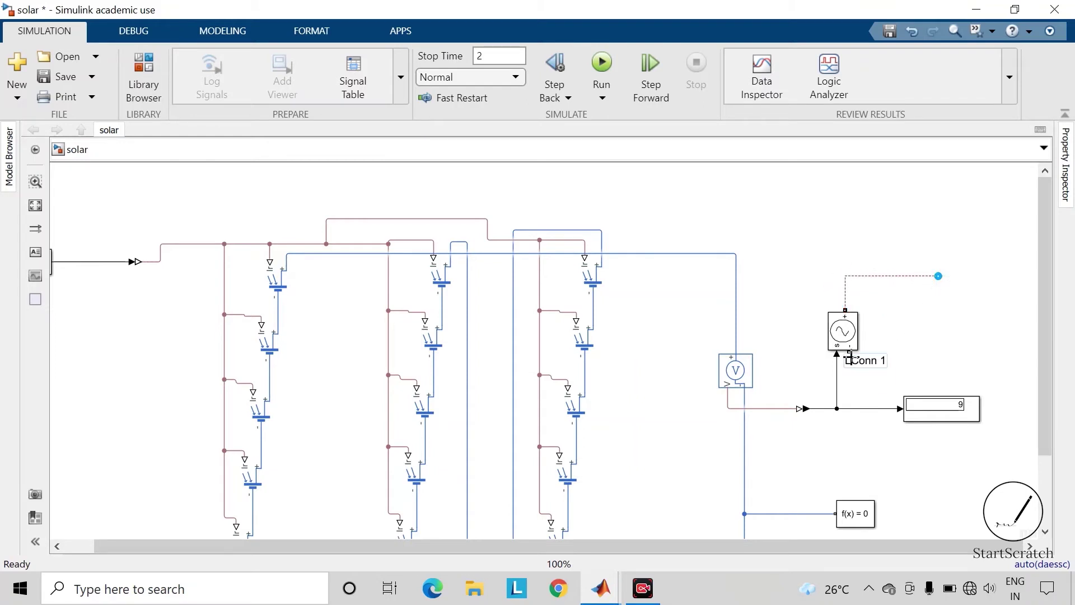
left_click_drag(849, 357, 946, 355)
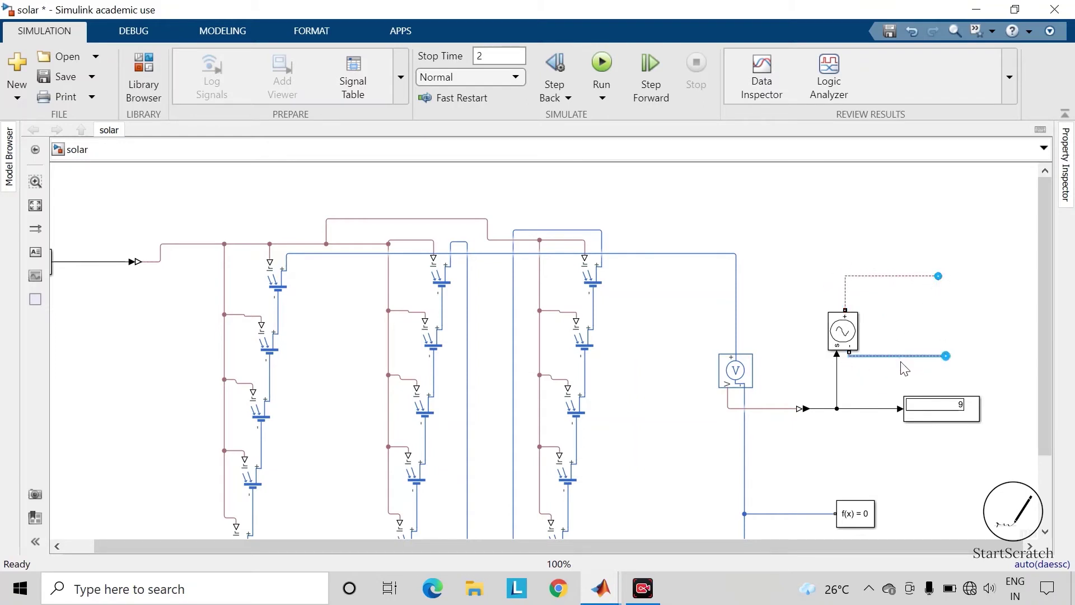
left_click(900, 342)
scroll(896, 333, "down", 1)
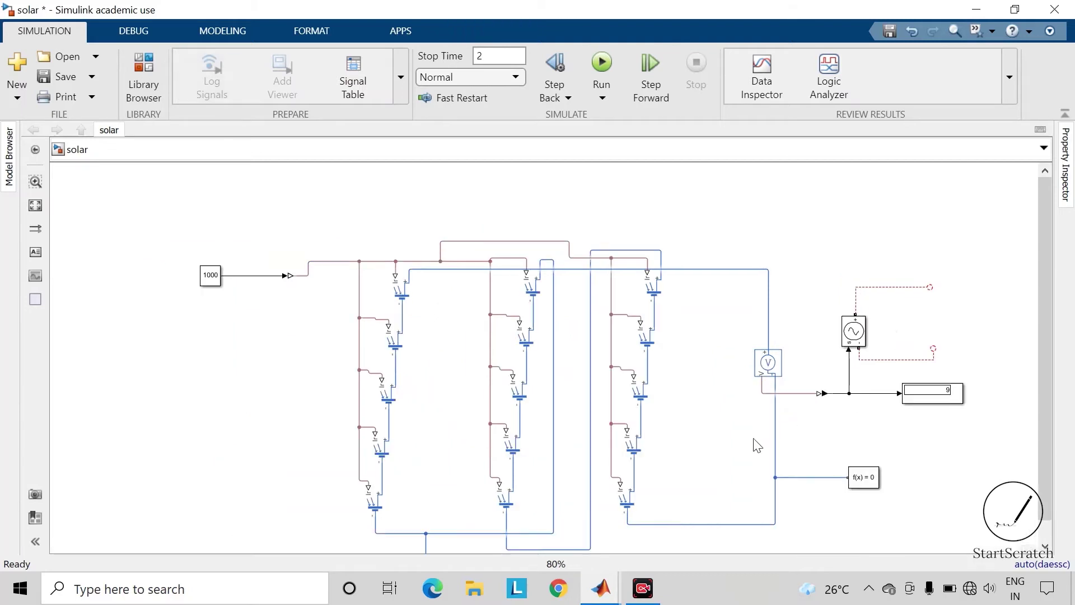
scroll(585, 468, "down", 2)
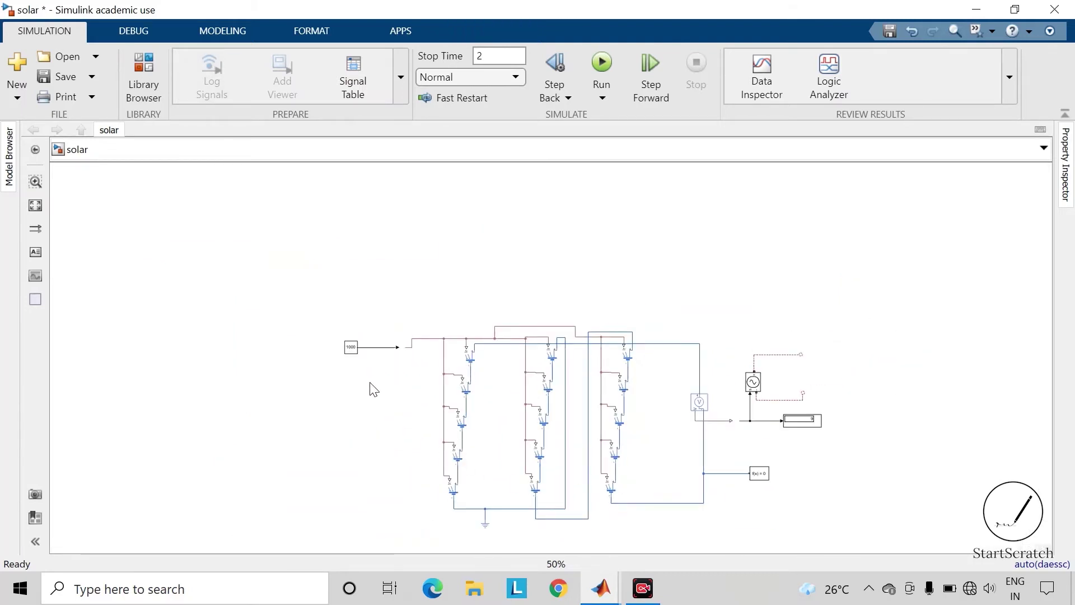
key("space")
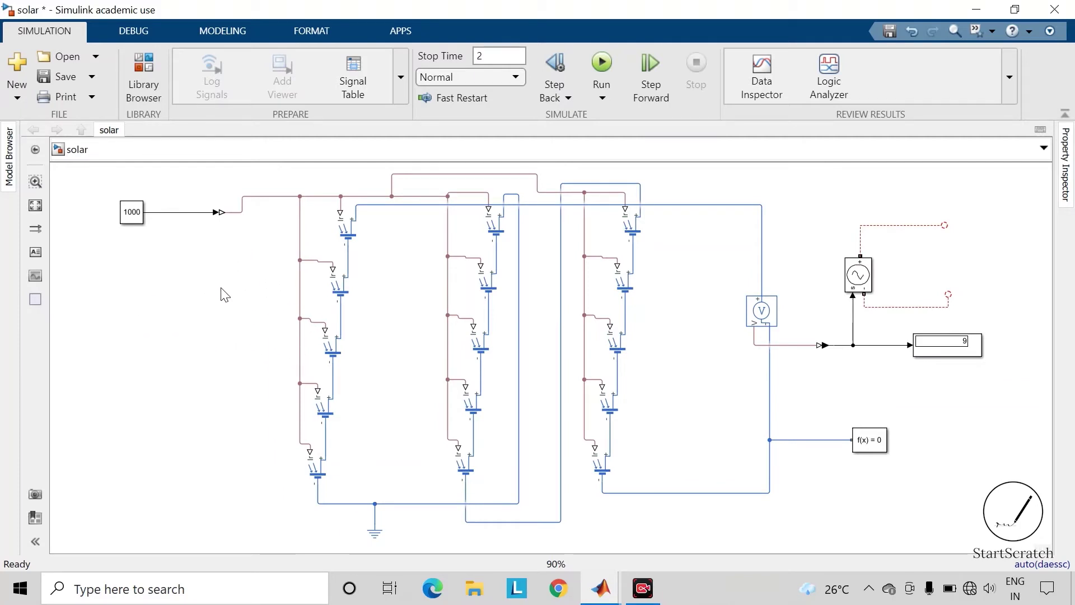
key("ctrl+a")
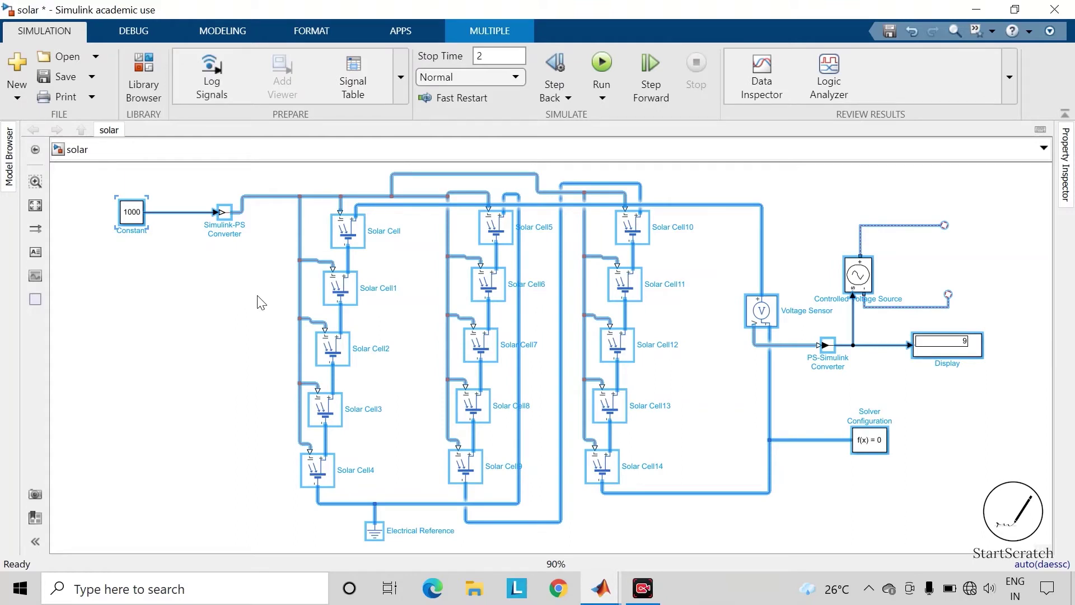
Step: Group the circuit into a subsystem, move it left, and put the − terminal beside +
right_click(342, 288)
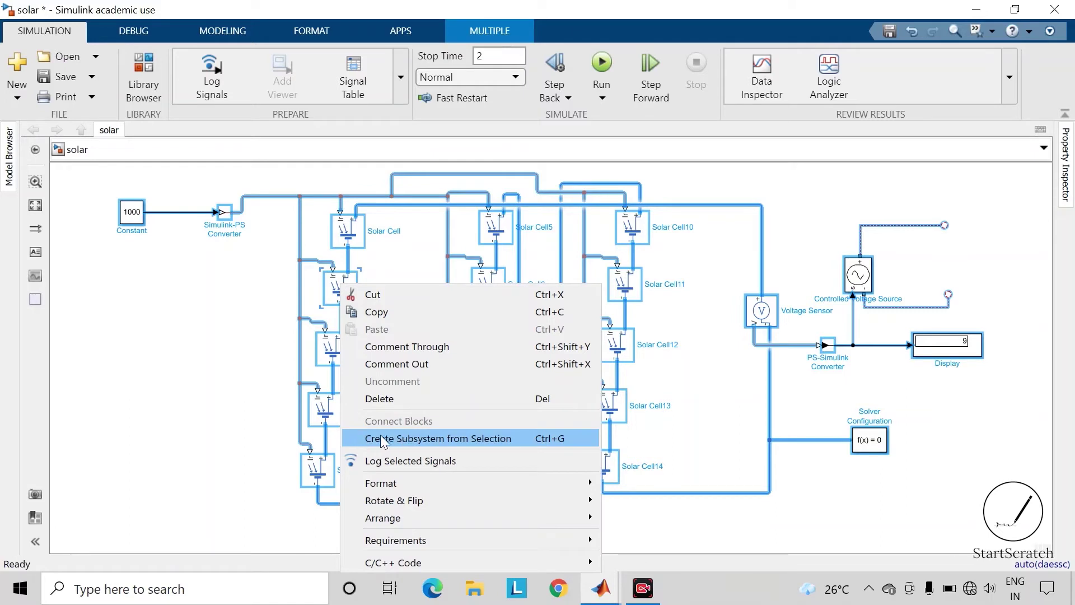
left_click(472, 439)
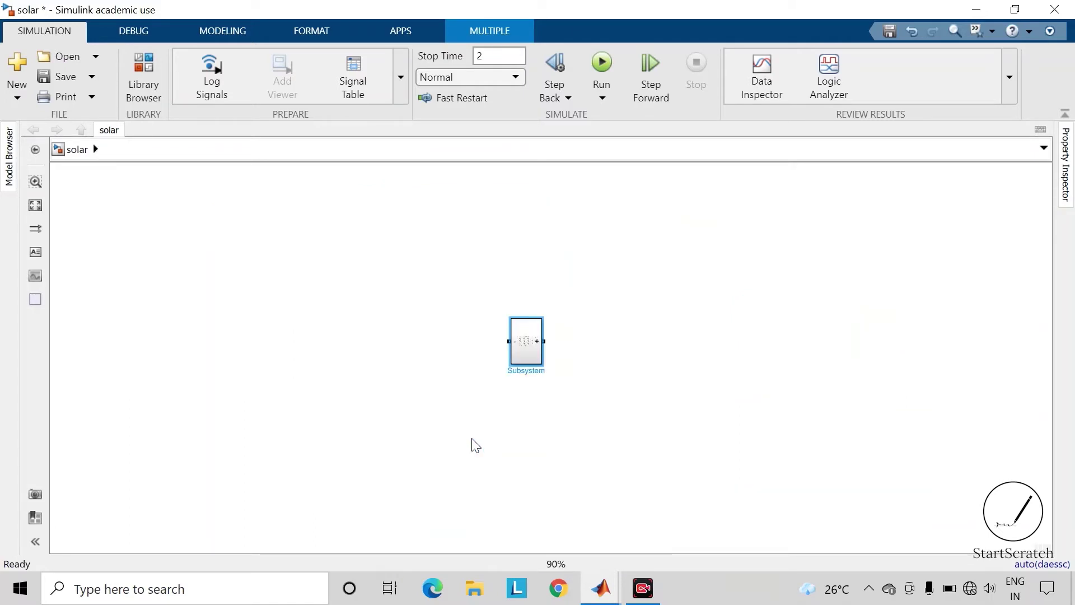
left_click_drag(522, 349, 240, 333)
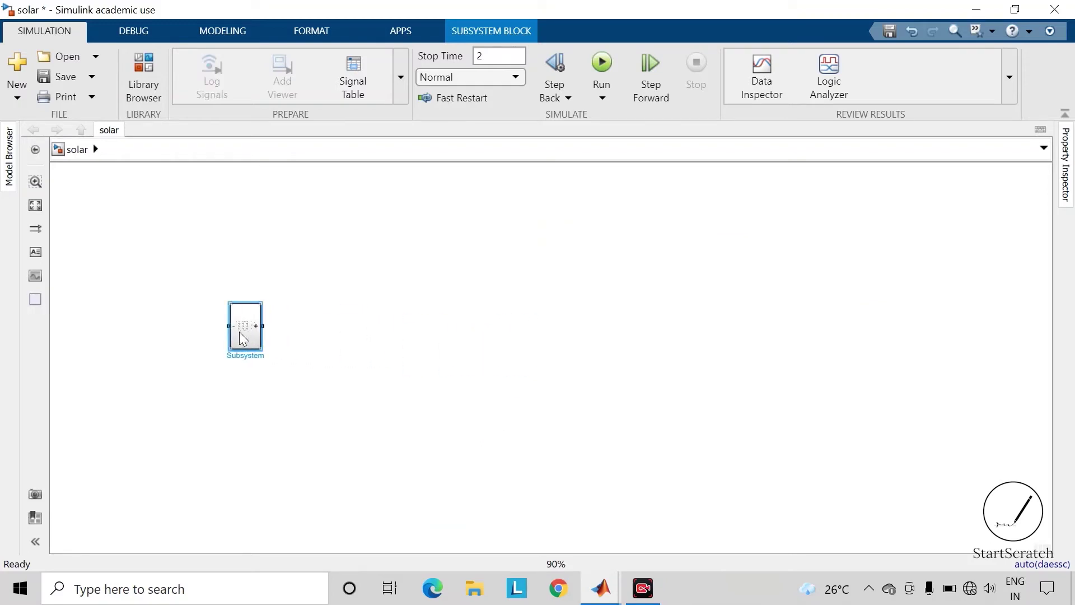
scroll(239, 332, "up", 3)
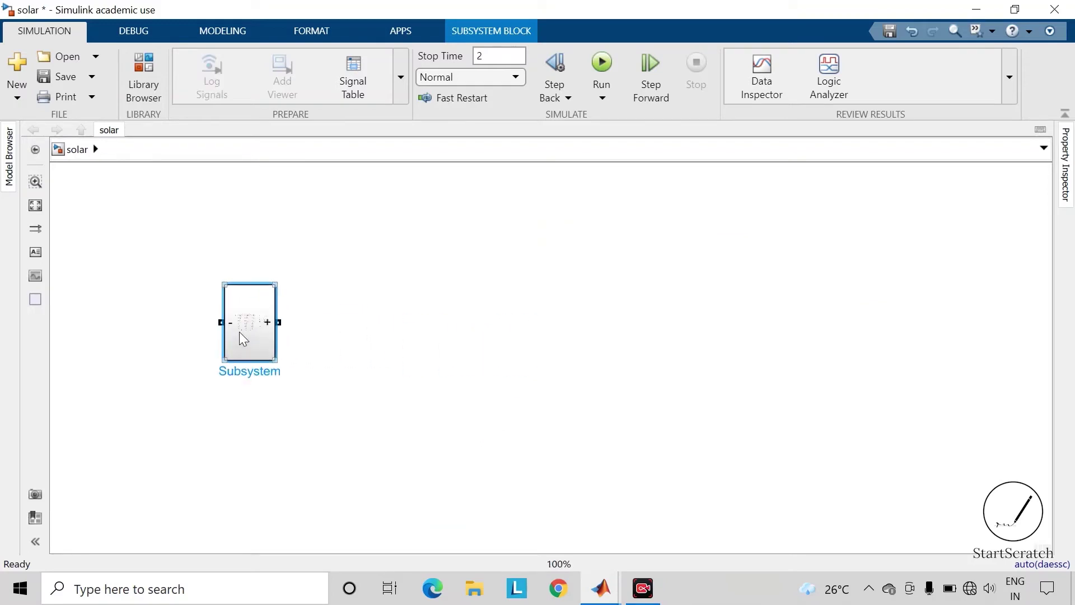
left_click_drag(249, 367, 285, 343)
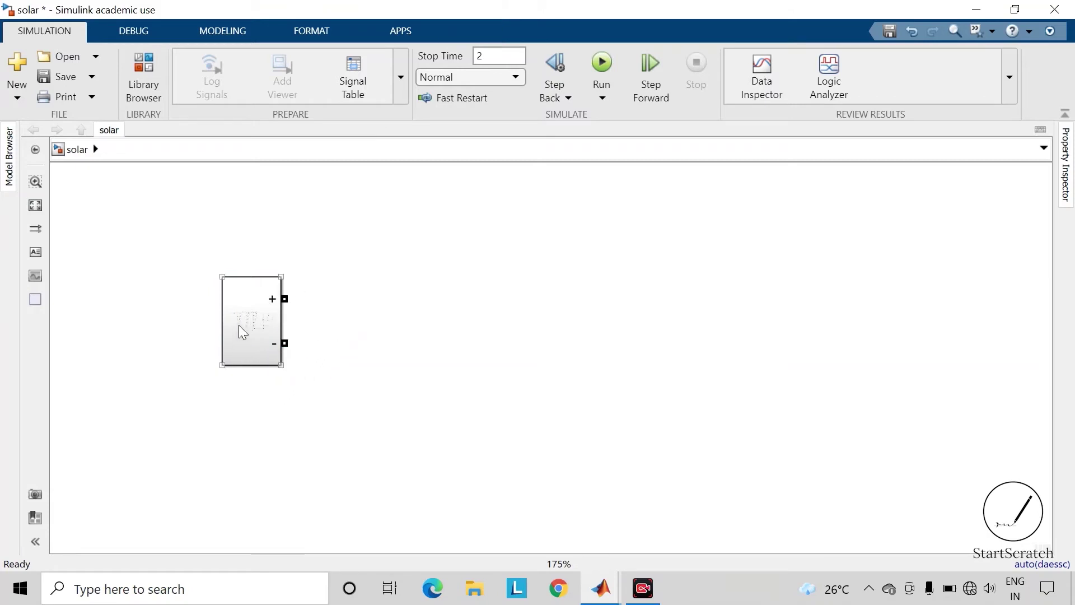
double_click(247, 318)
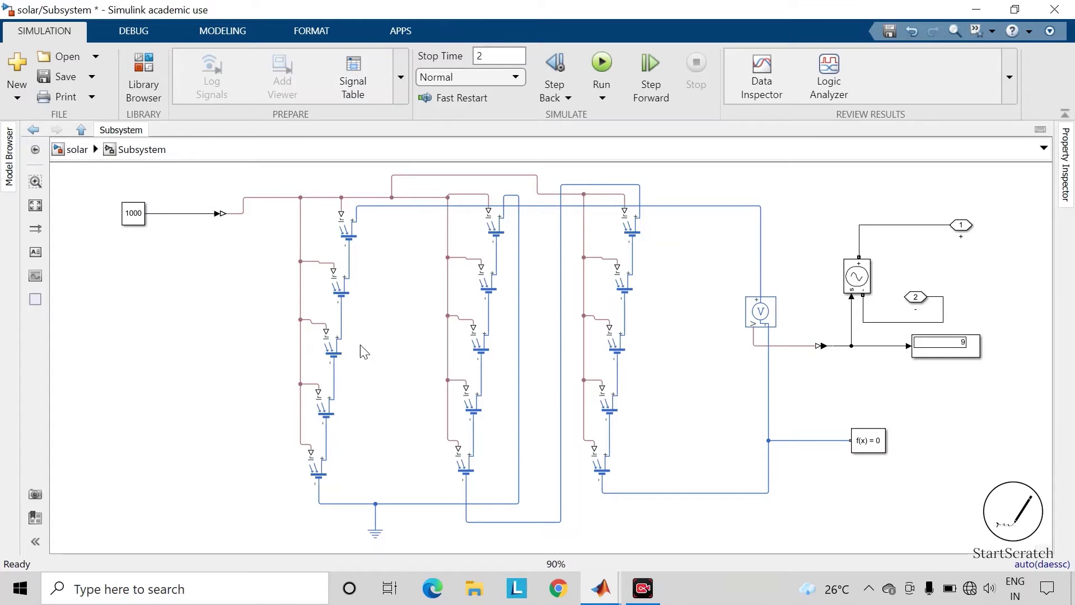
left_click(35, 130)
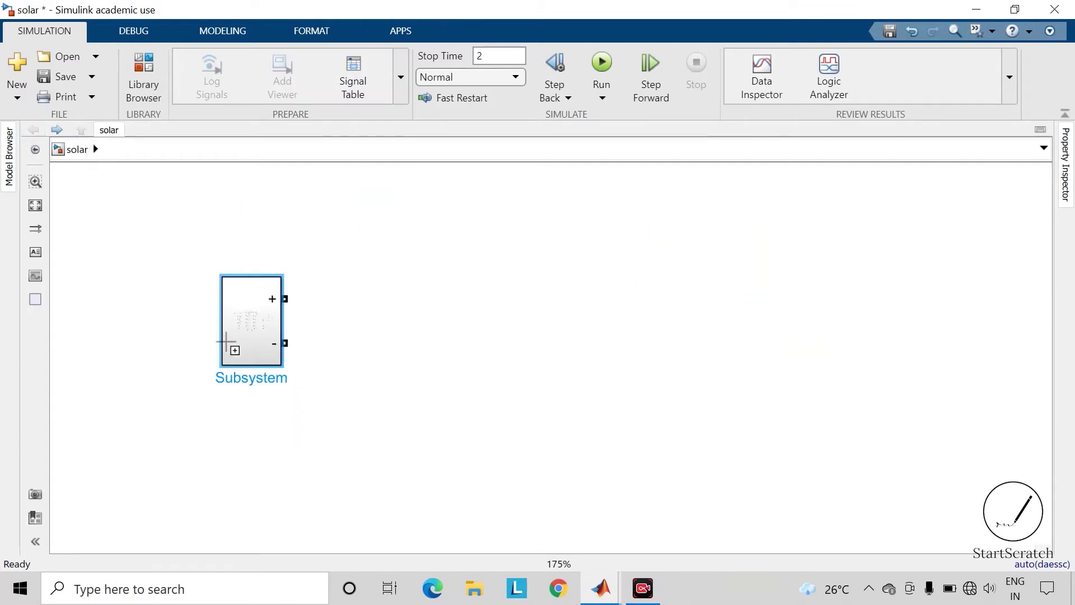
Step: Rename the subsystem to 'Solar Panel' and enlarge the block
double_click(284, 386)
type("Su")
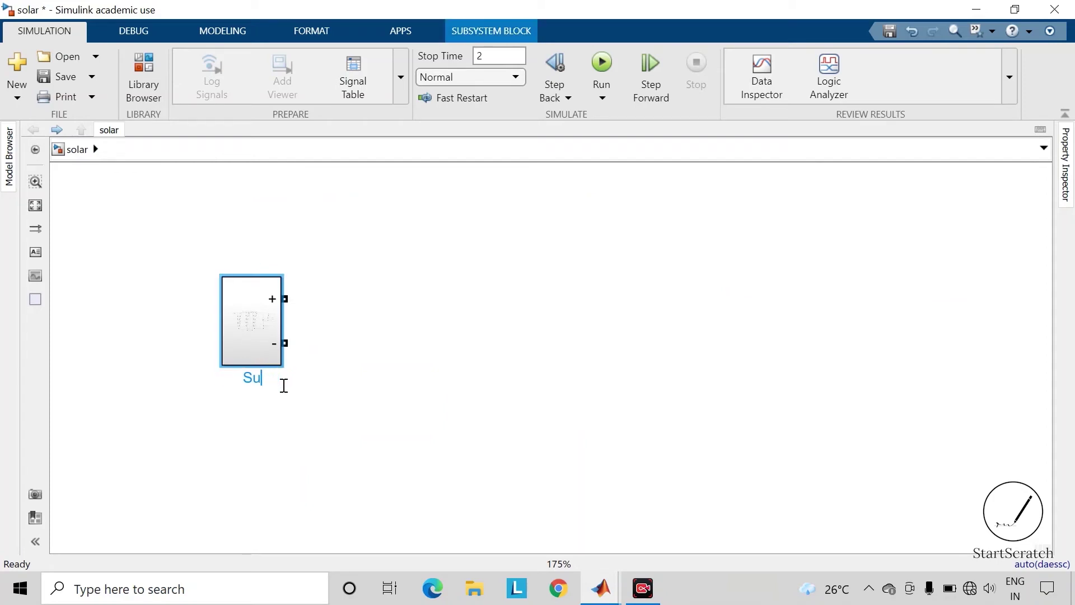
type("lar Pan")
type("el")
left_click(365, 397)
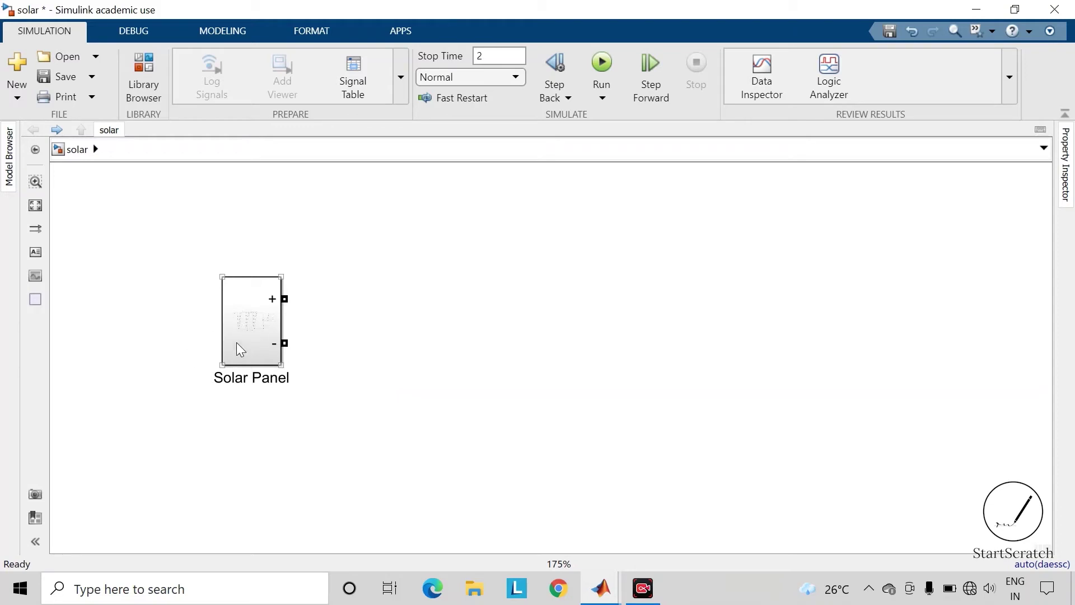
left_click_drag(223, 365, 171, 416)
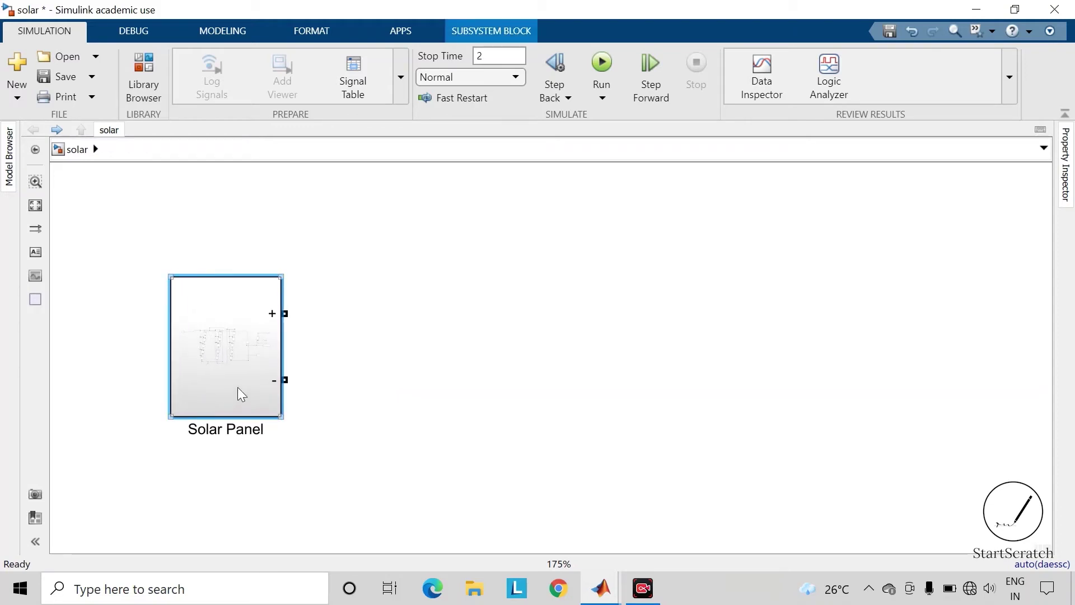
left_click_drag(238, 387, 209, 377)
left_click(341, 365)
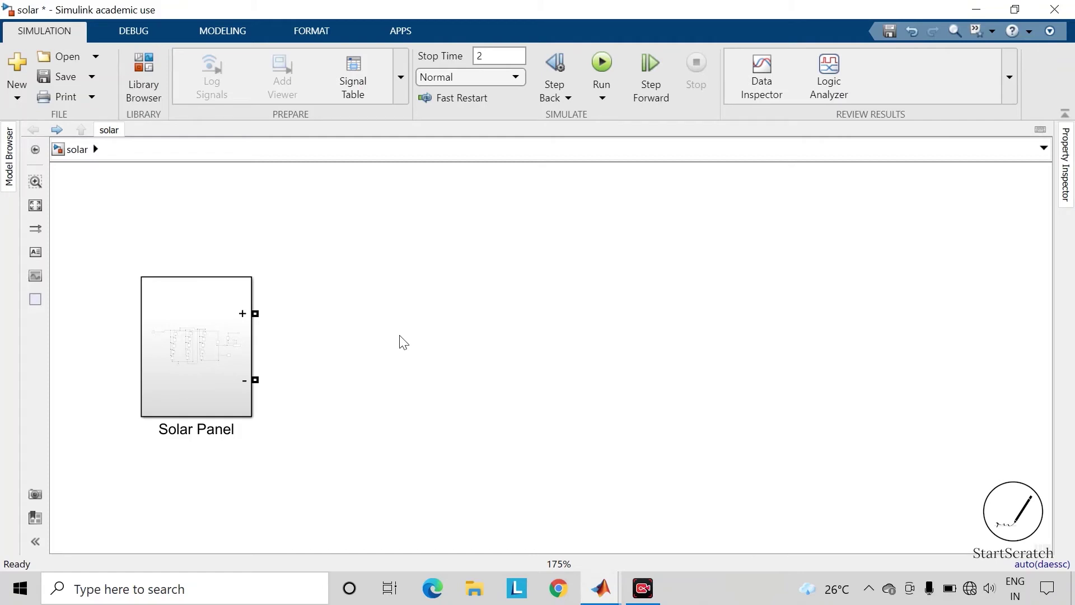
Step: Insert a Series RLC Branch right of the Solar Panel and set its branch type to L
double_click(391, 317)
type("seri")
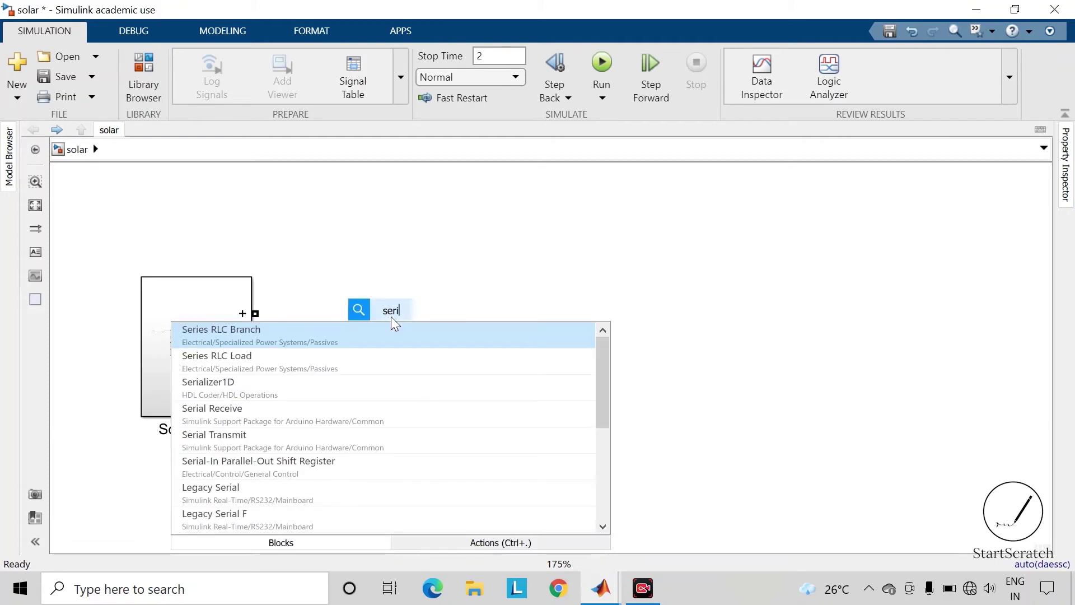
key("Return")
left_click_drag(392, 317, 495, 261)
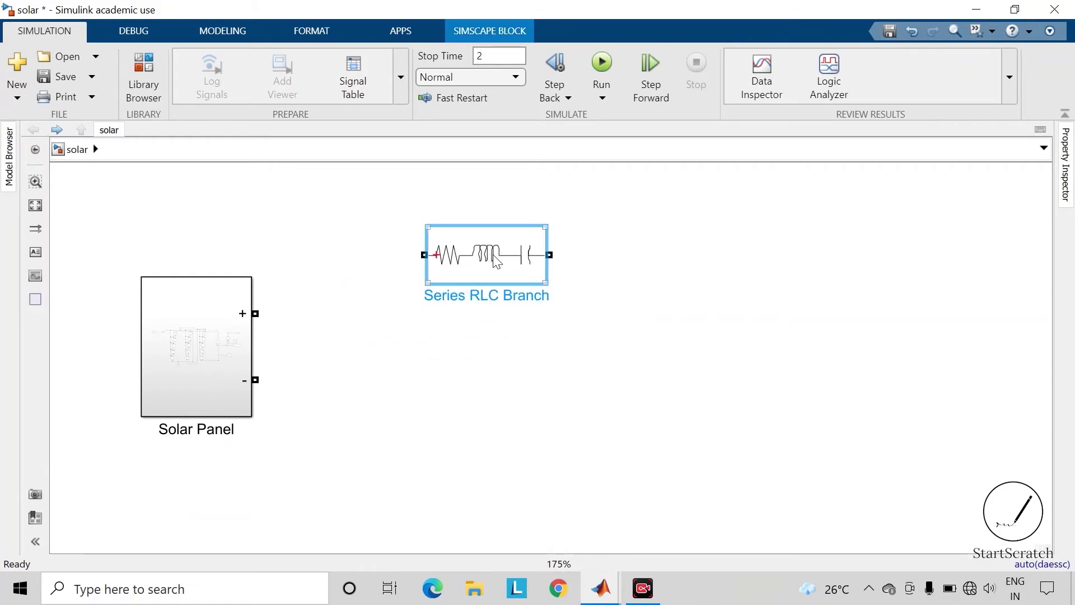
scroll(495, 261, "down", 2)
double_click(495, 260)
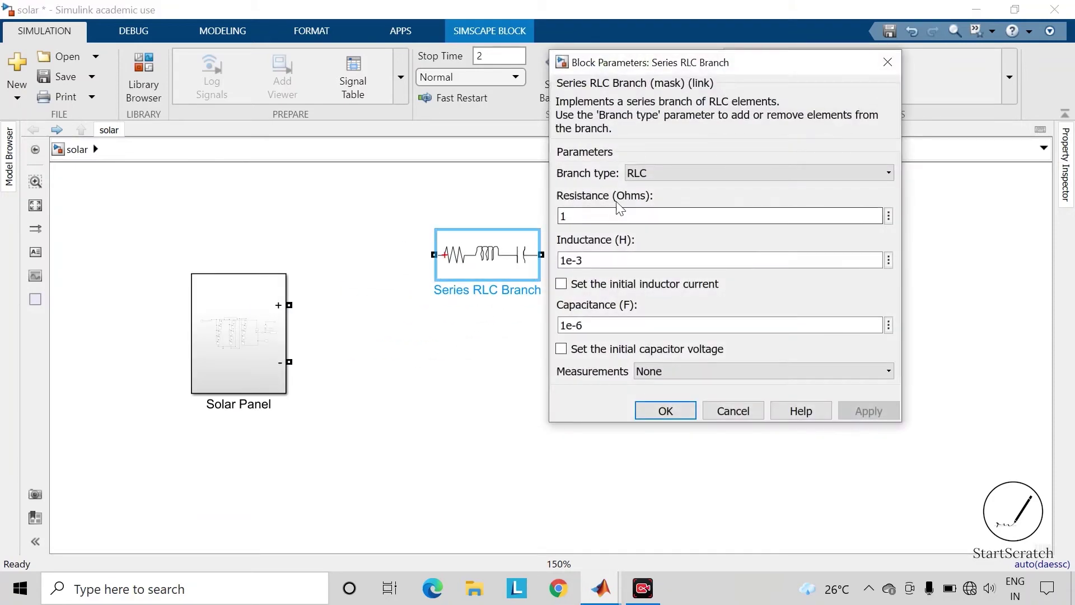
left_click(653, 178)
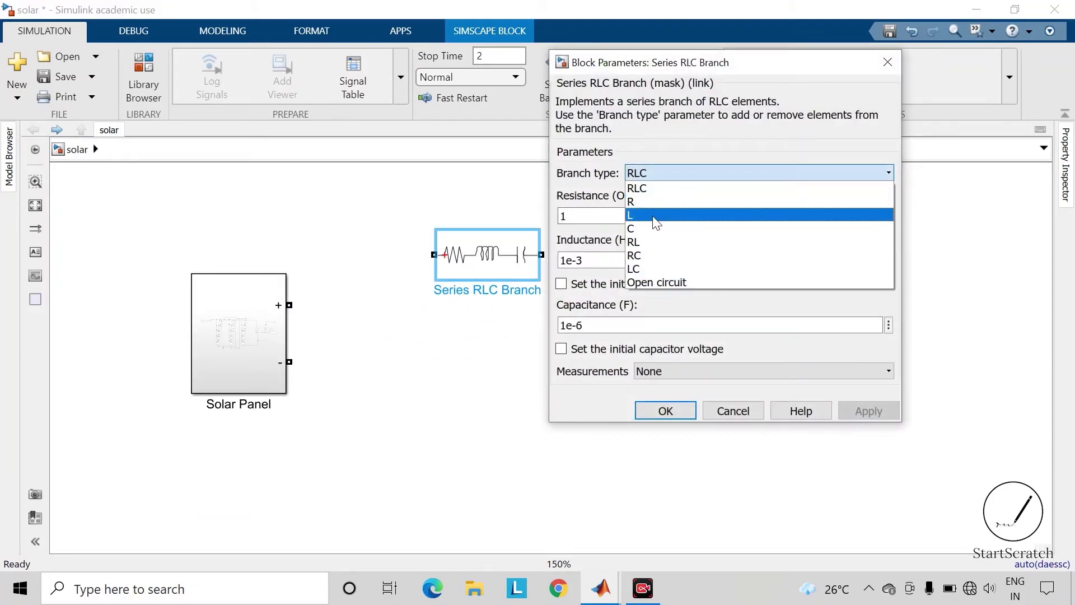
left_click(654, 186)
left_click(867, 304)
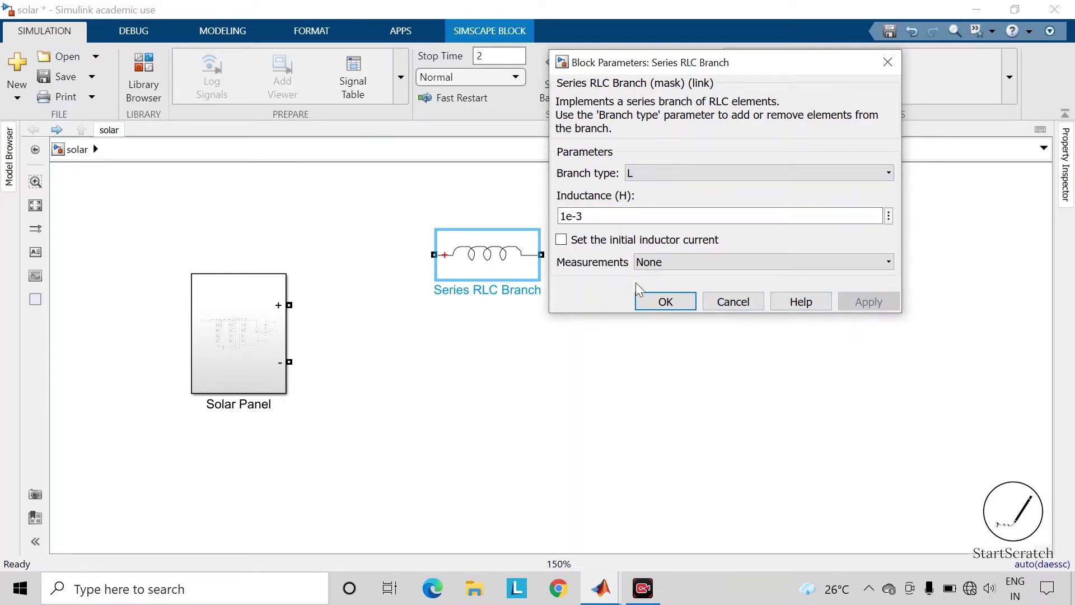
left_click(667, 302)
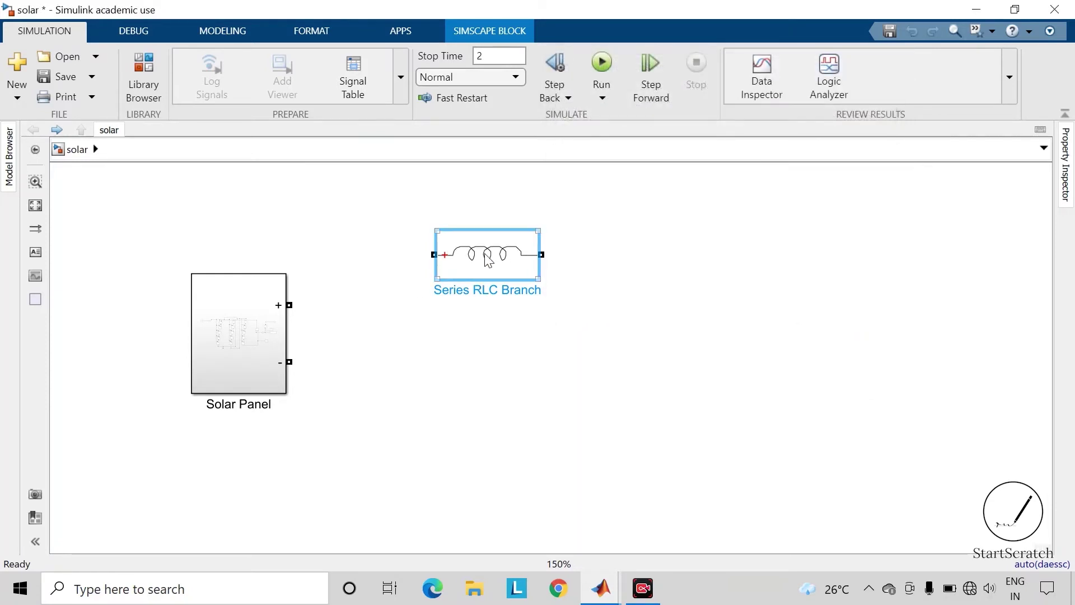
Step: Wire the inductor to the Solar Panel's + terminal and nudge it into place
left_click_drag(436, 256, 289, 305)
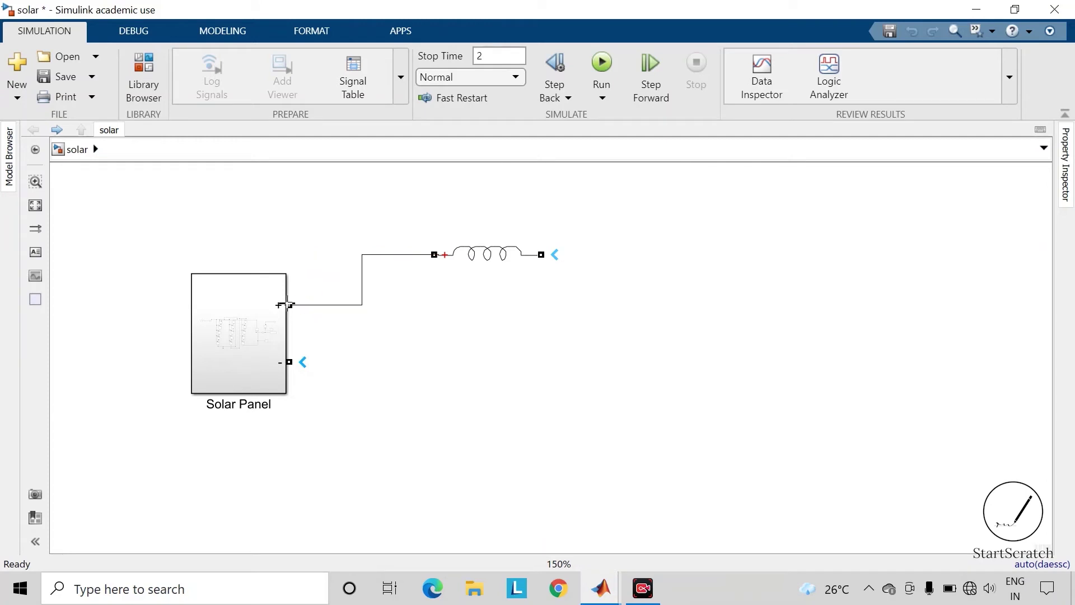
left_click_drag(479, 266, 516, 260)
left_click(605, 334)
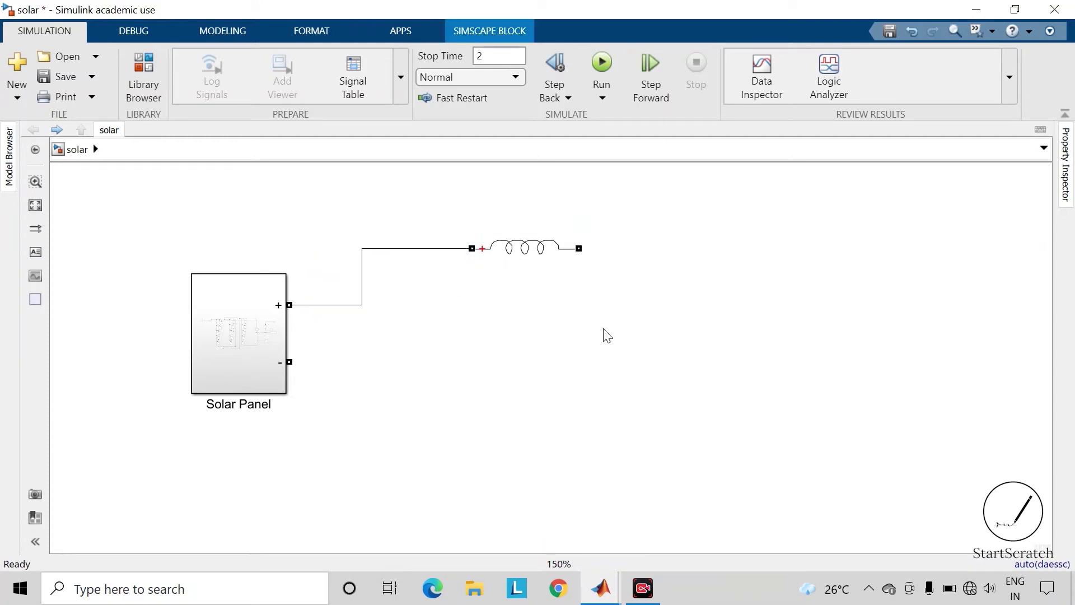
Step: Insert a Mosfet with its measurement port turned off
double_click(615, 354)
type("mos")
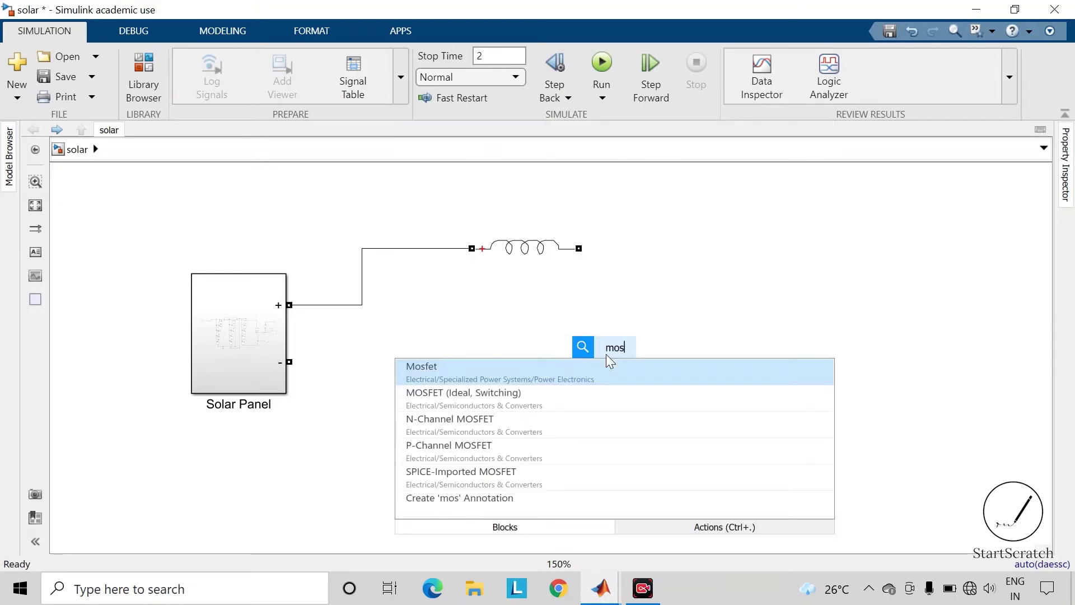
key("Return")
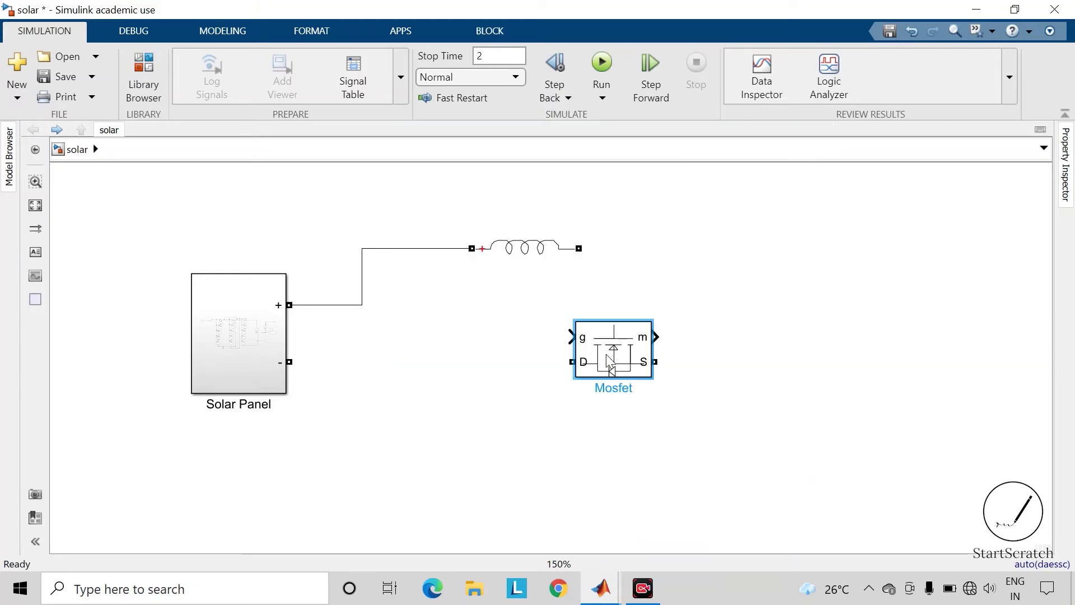
double_click(614, 369)
scroll(710, 477, "down", 3)
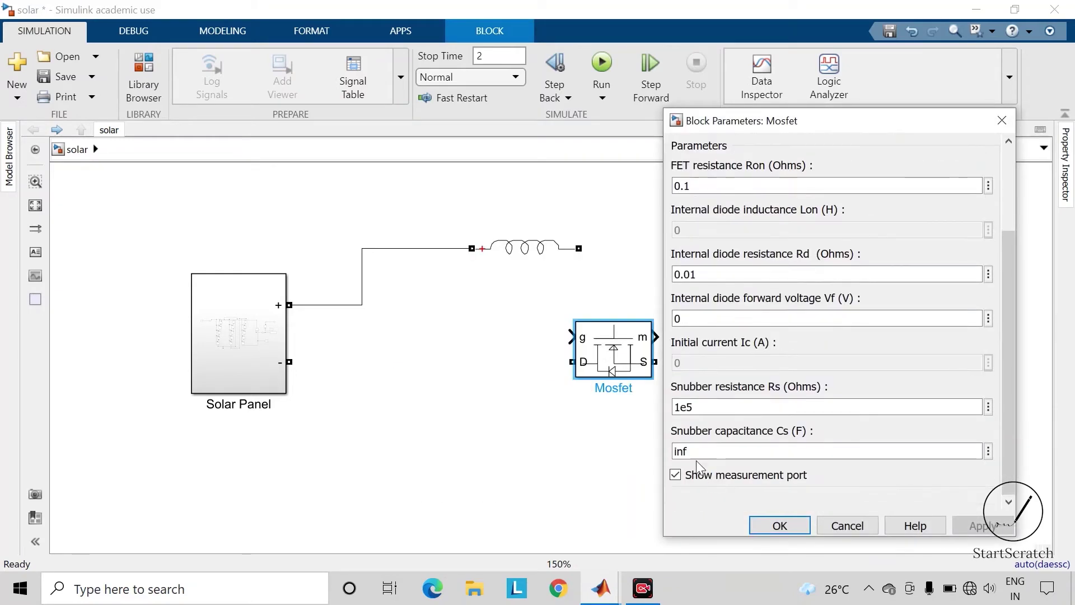
left_click(964, 526)
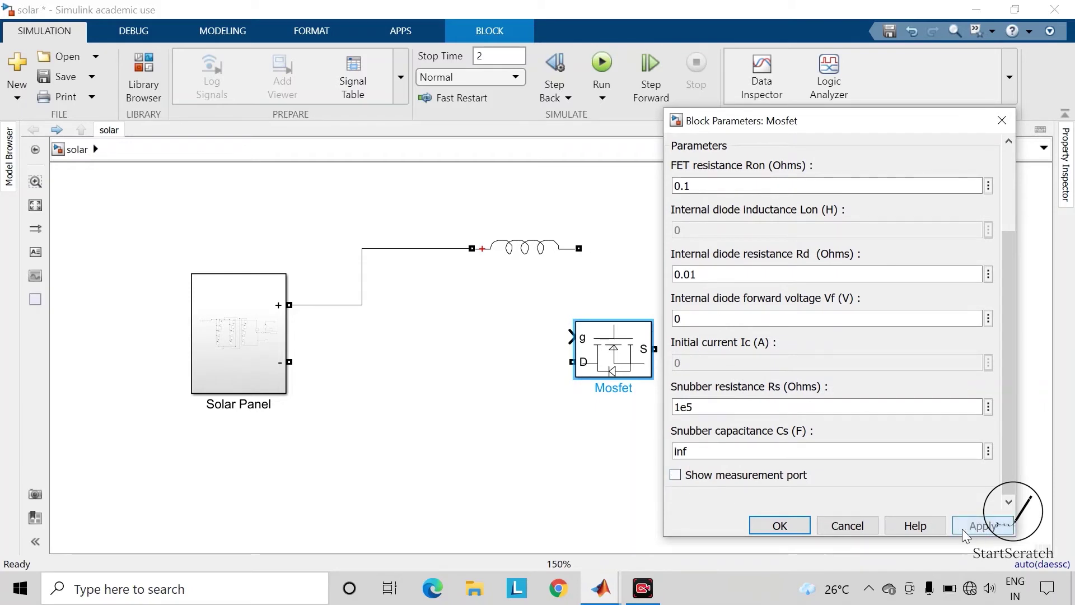
left_click(784, 526)
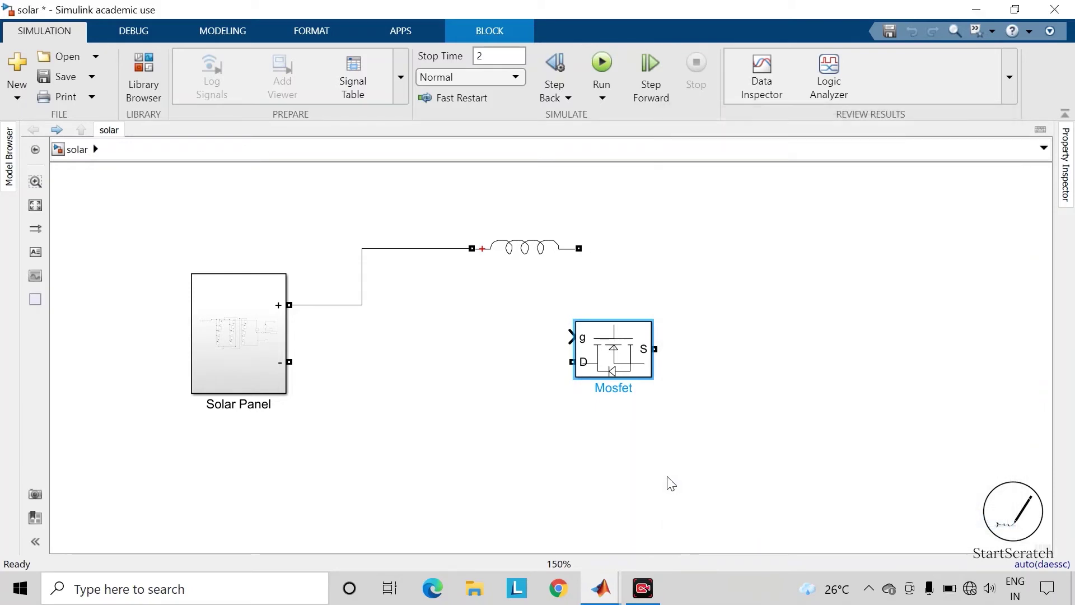
Step: Rotate the Mosfet, then wire its drain to the inductor and its source to the Solar Panel − terminal
key("ctrl+r")
left_click_drag(616, 371, 666, 372)
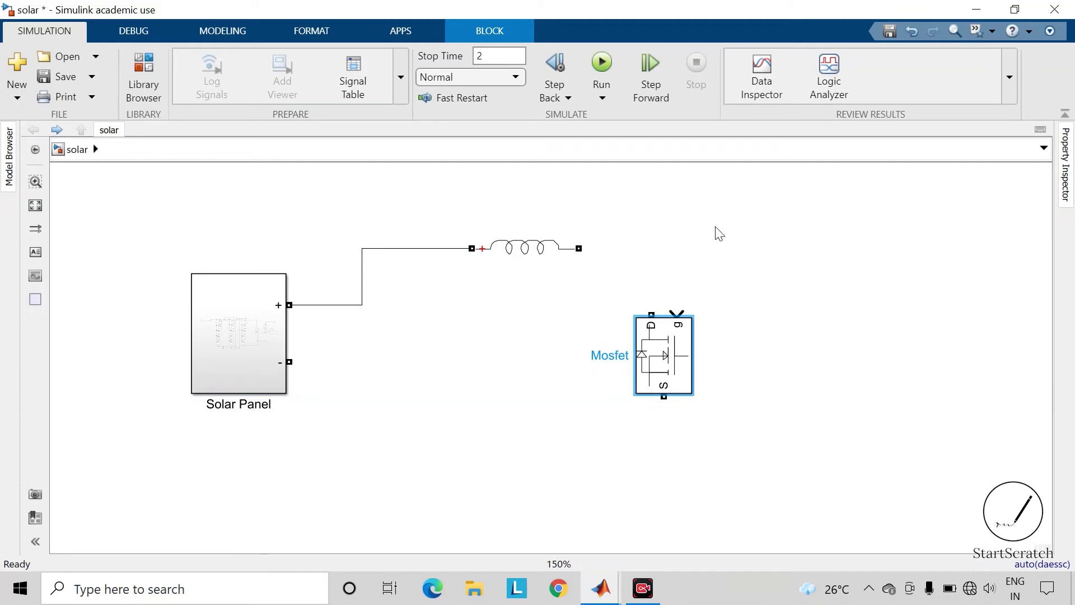
mouse_move(652, 314)
left_mouse_down()
mouse_move(592, 249)
mouse_move(562, 247)
left_mouse_up()
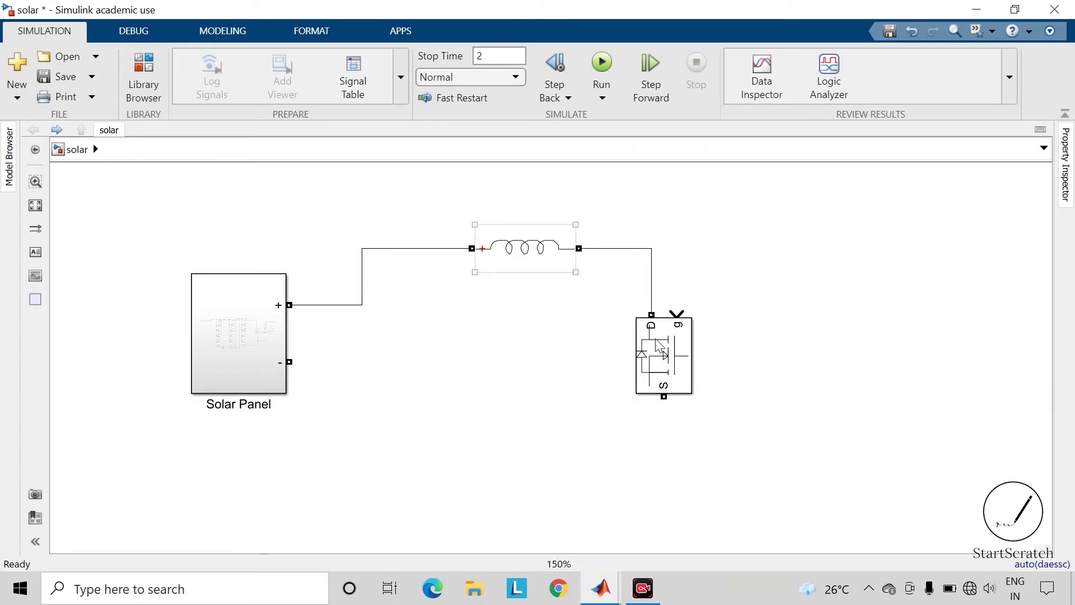
left_click_drag(664, 396, 289, 362)
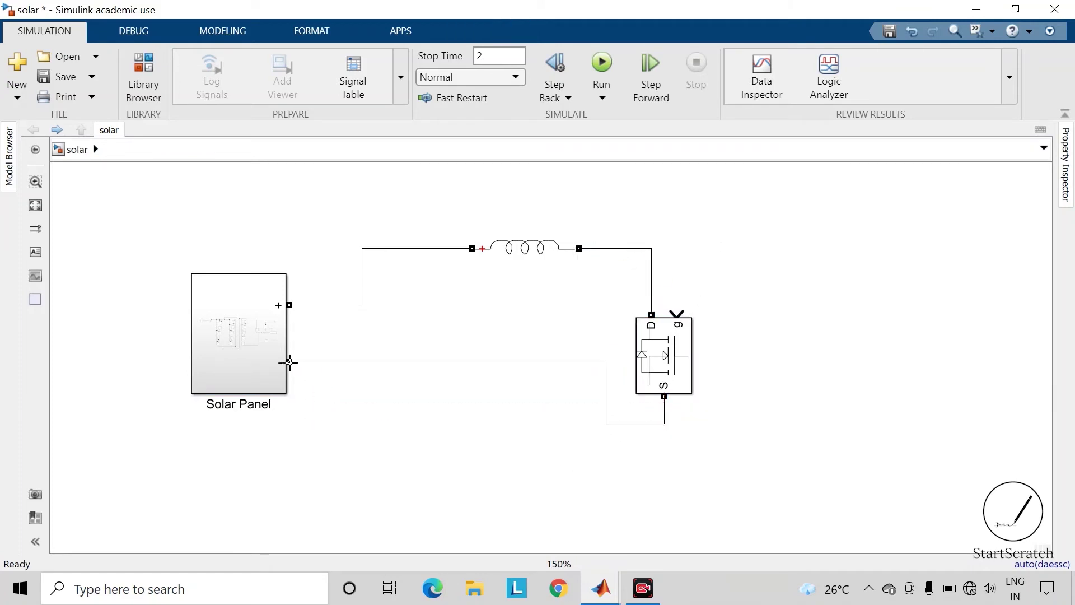
left_click_drag(519, 363, 502, 435)
left_click(710, 371)
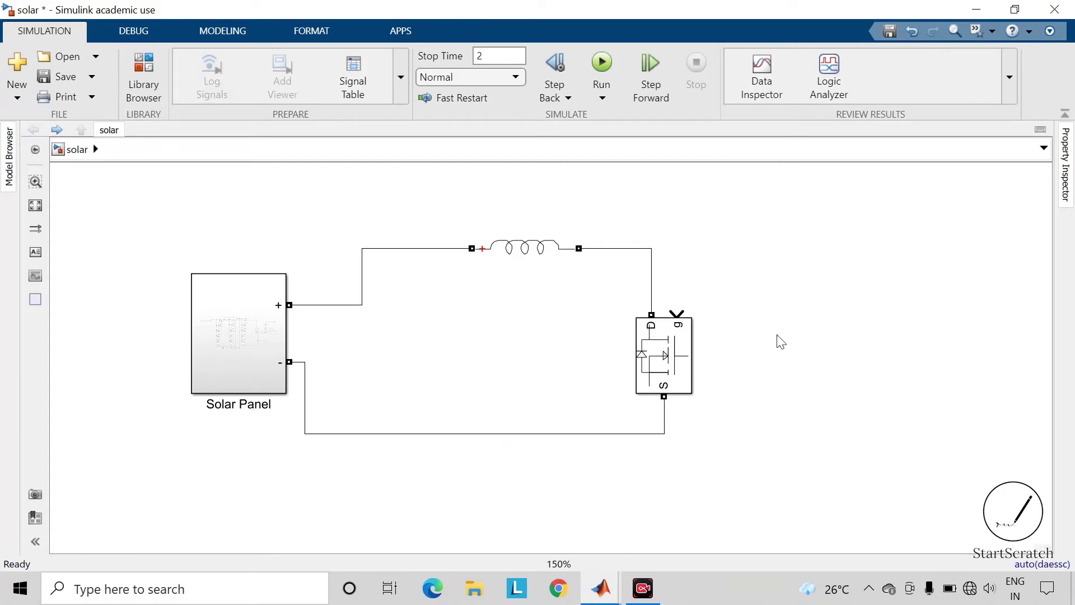
Step: Insert a Pulse Generator with period 1/1000 s and 50% pulse width
type("puls")
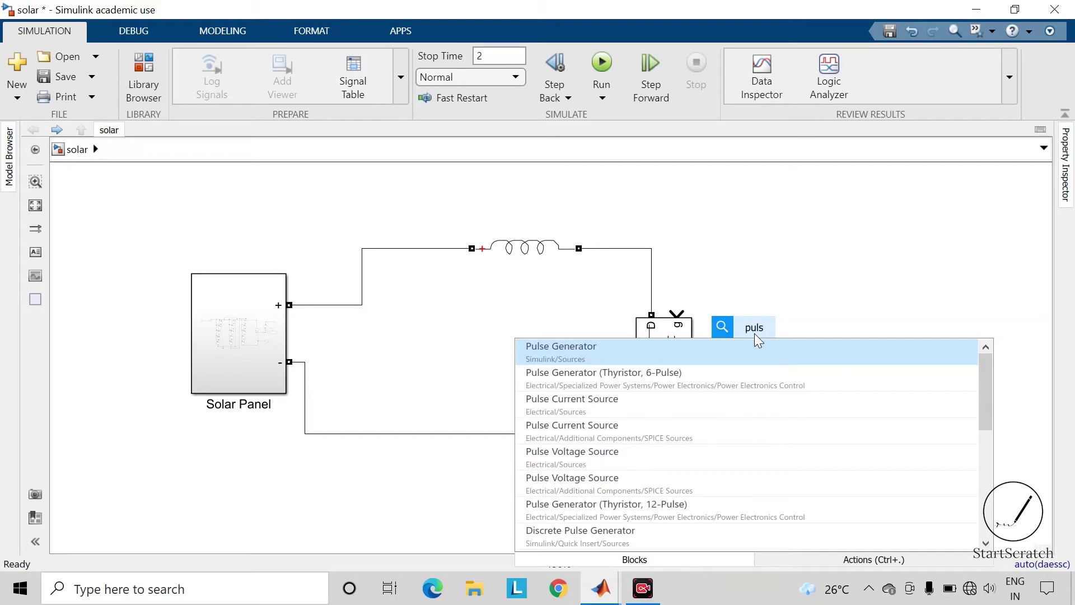
key("Return")
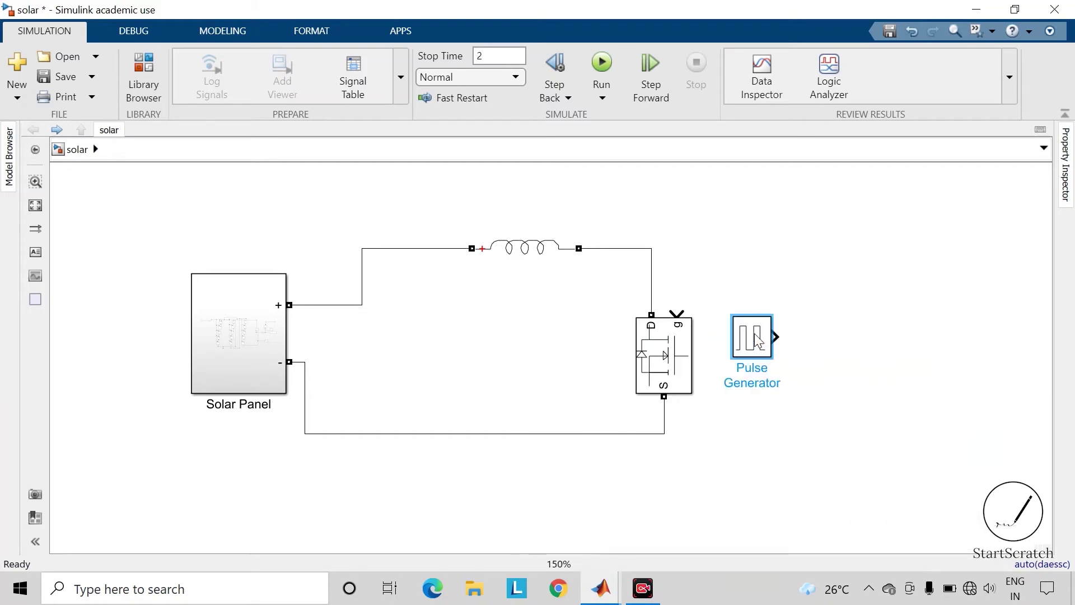
double_click(754, 334)
left_click_drag(546, 139, 570, 95)
scroll(567, 193, "down", 3)
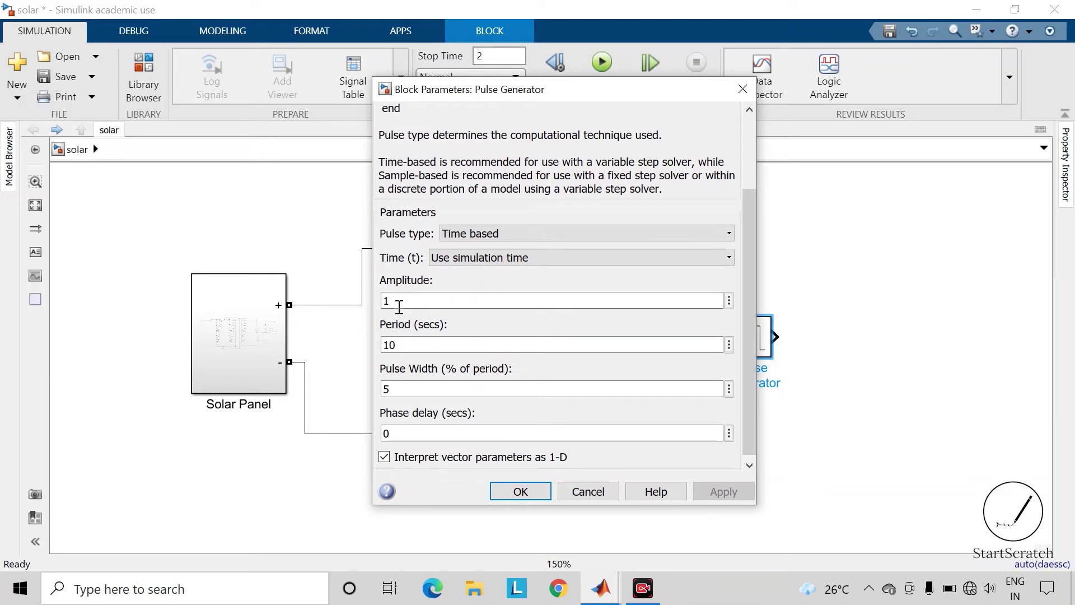
double_click(434, 344)
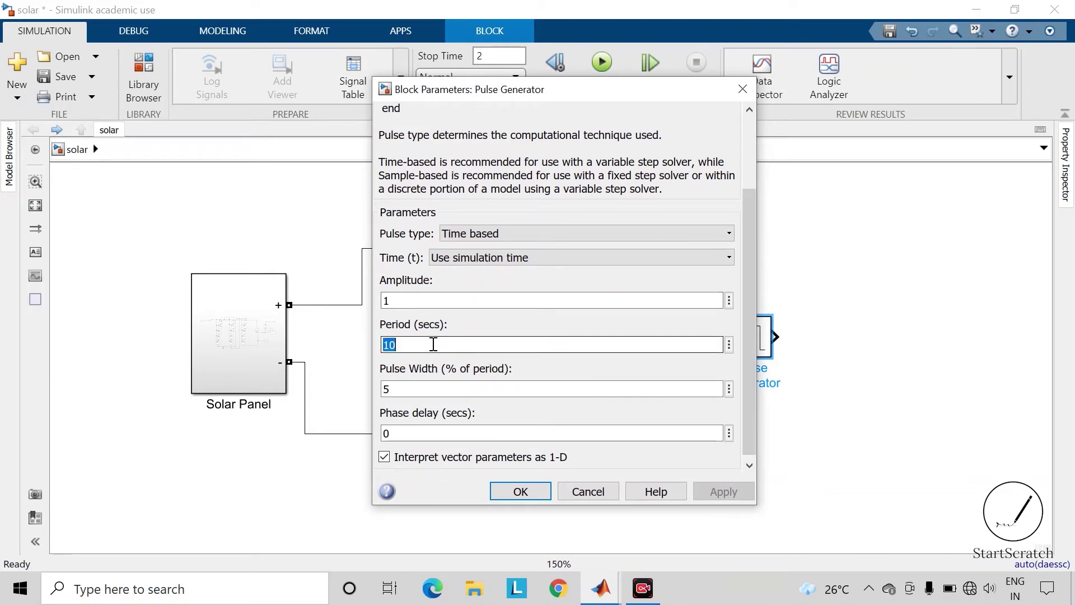
type("1")
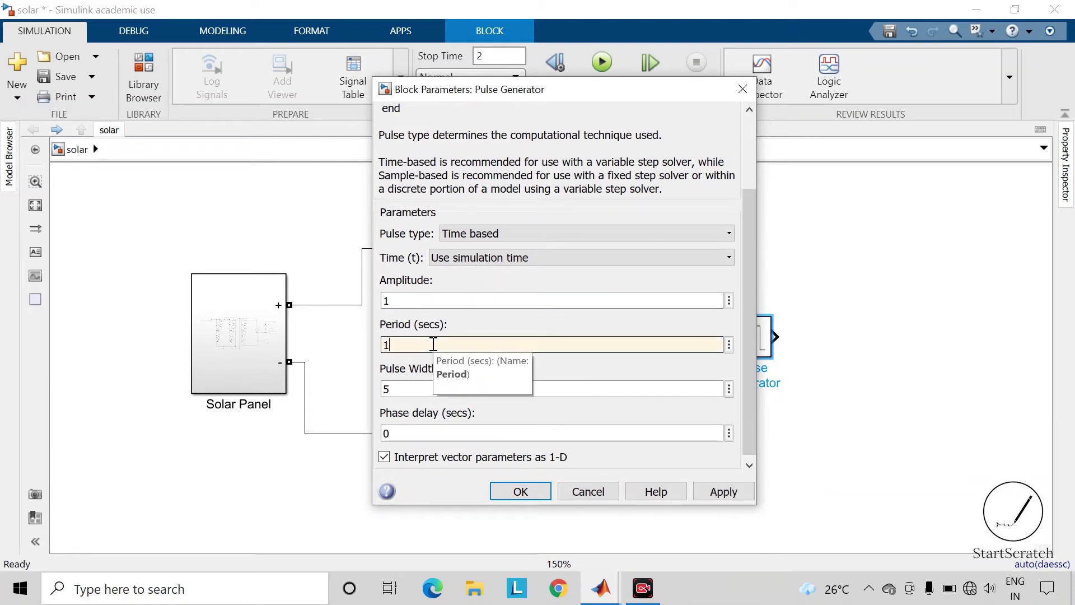
type("/1000")
double_click(419, 390)
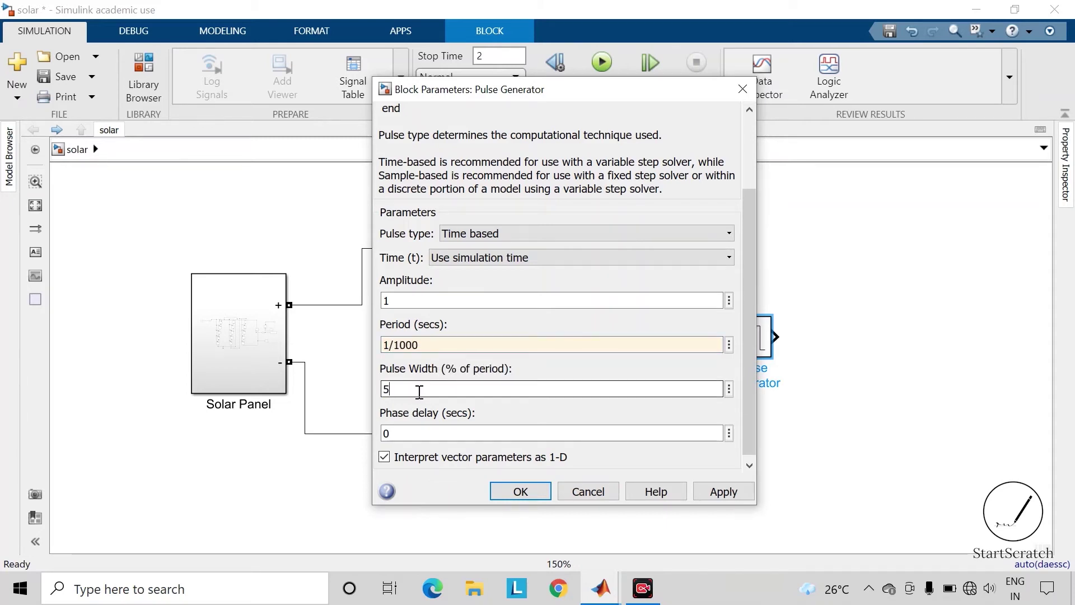
type("0")
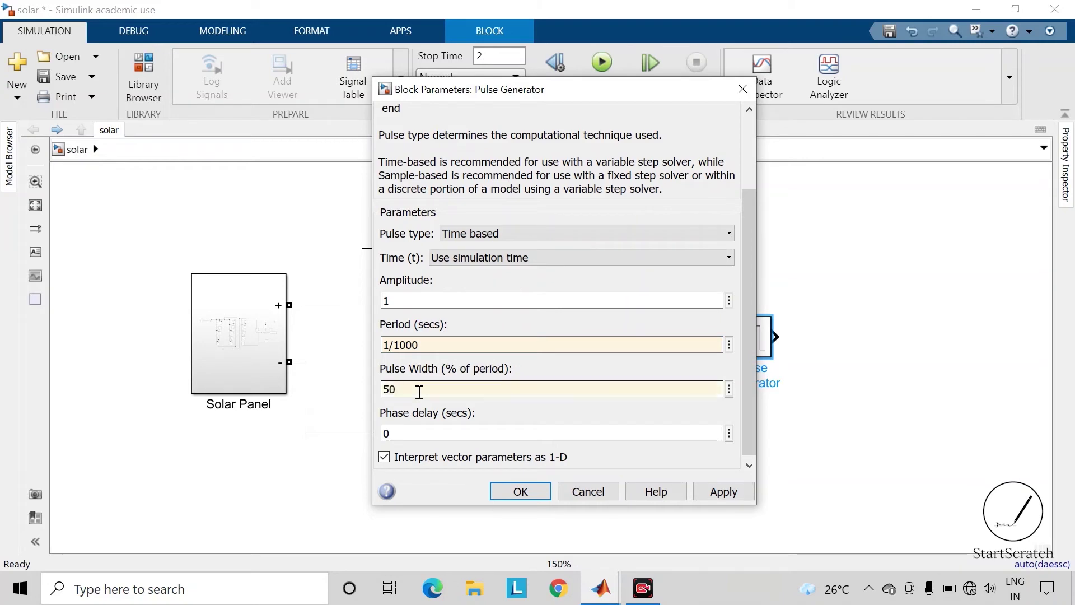
left_click(716, 494)
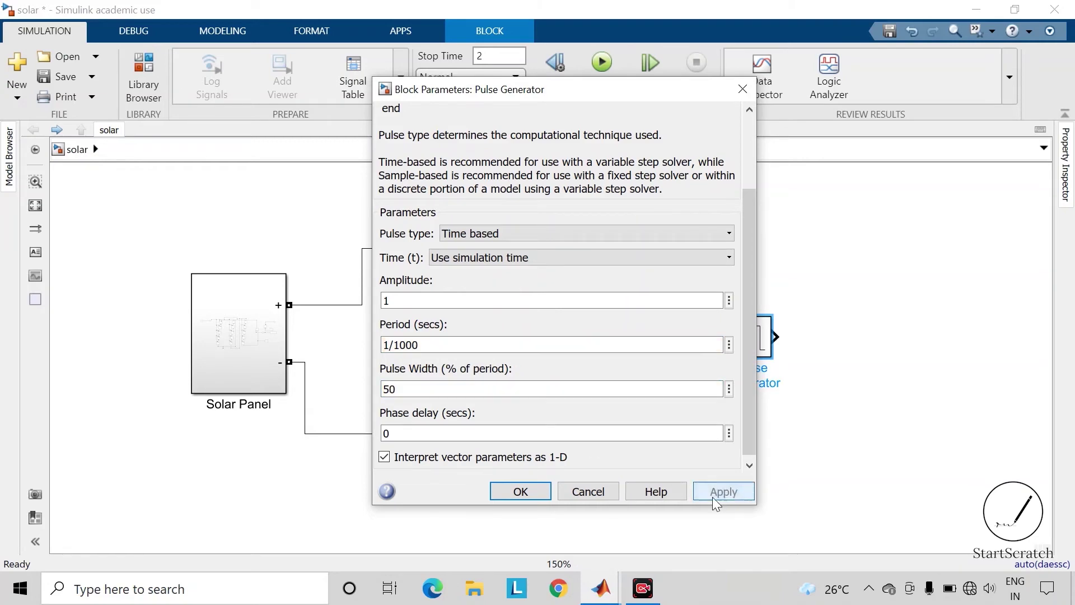
left_click(533, 492)
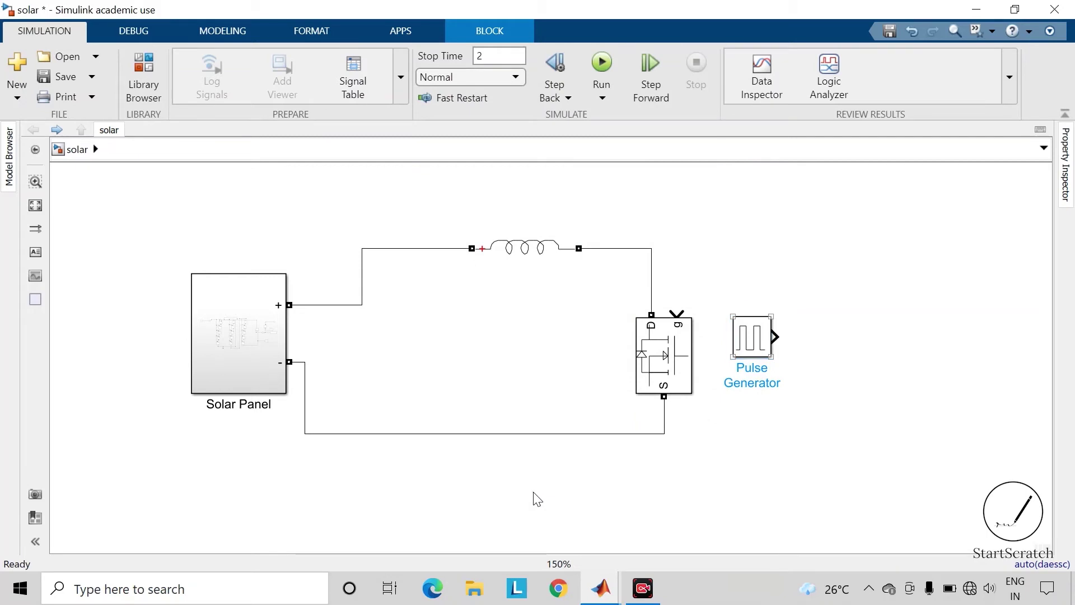
Step: Move the Pulse Generator up, flip it to face left, and wire it to the MOSFET gate
left_click_drag(754, 337, 755, 292)
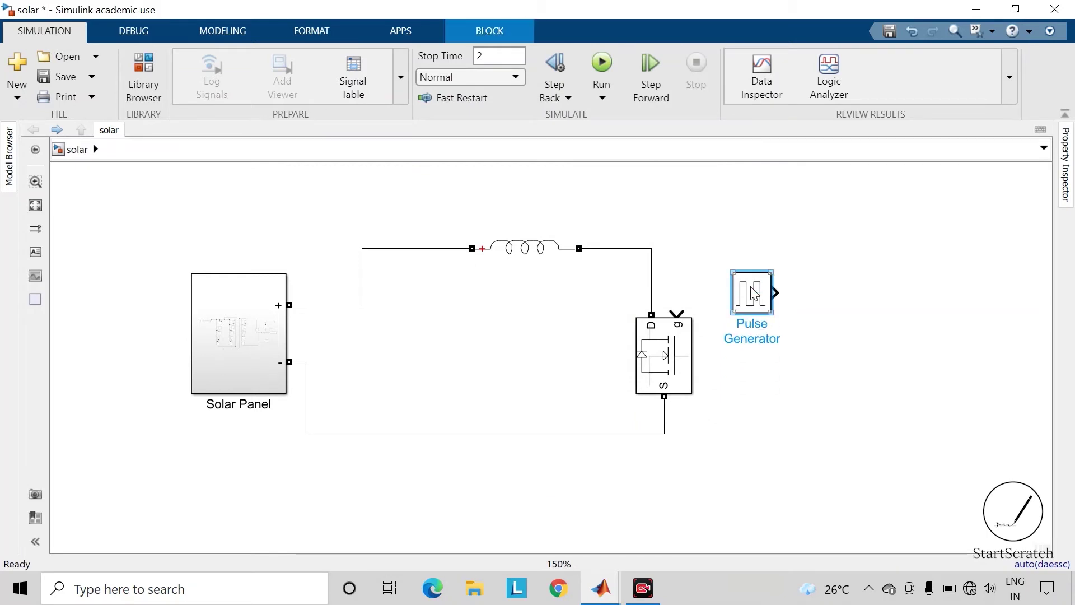
key("ctrl+r")
key("ctrl+r")
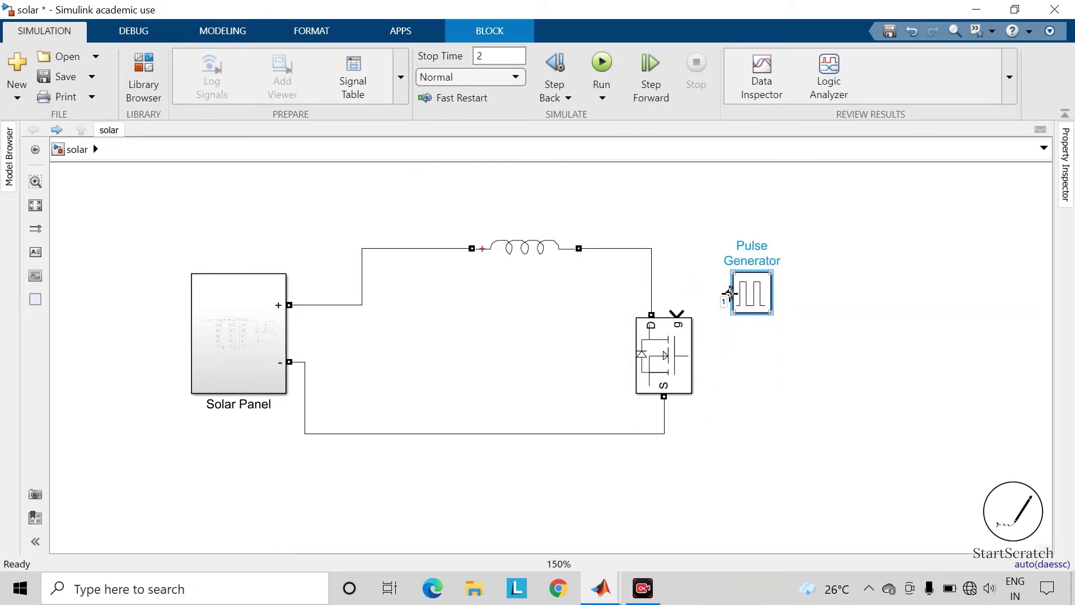
left_click_drag(729, 292, 673, 317)
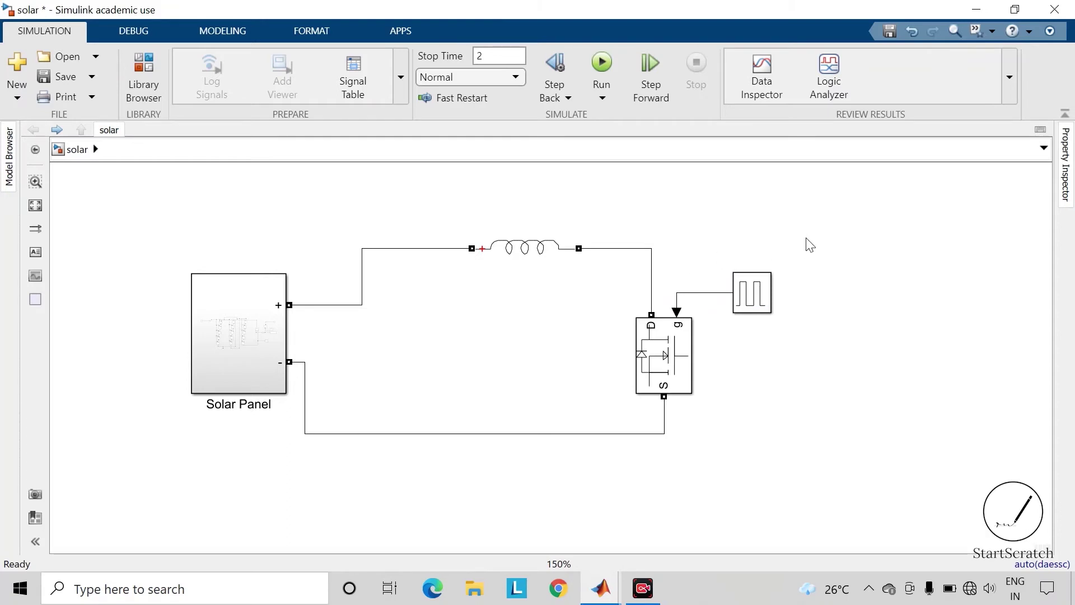
Step: Insert a Diode with its measurement port turned off
type("diod")
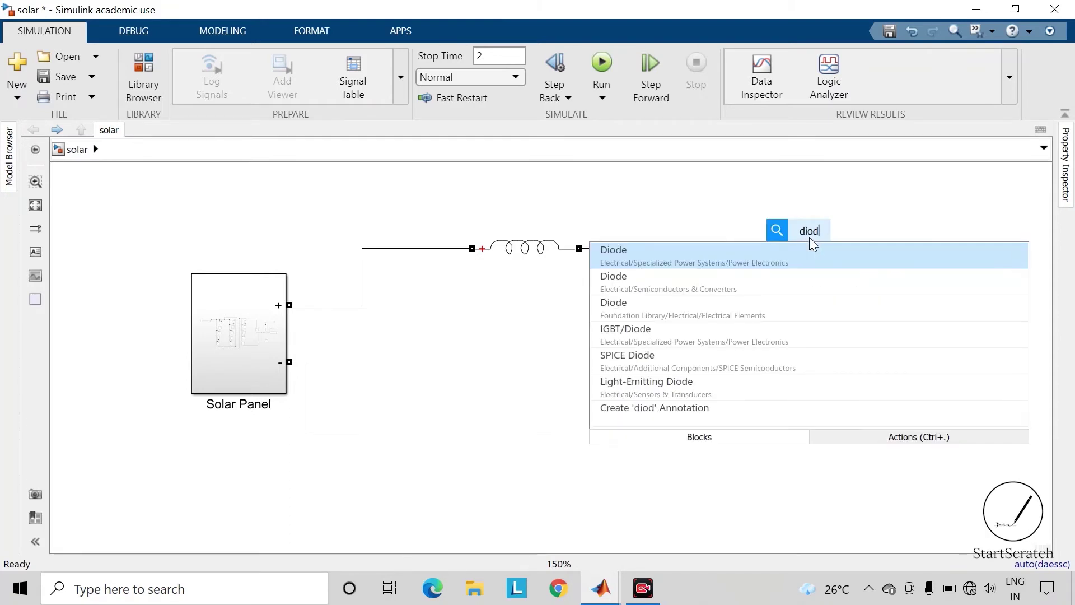
key("Return")
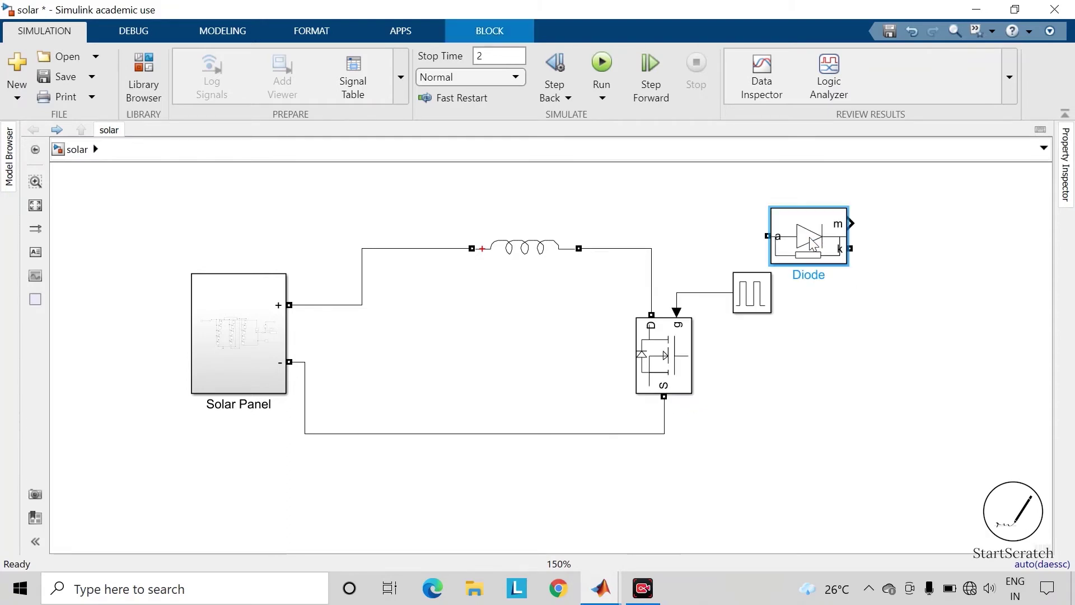
double_click(809, 238)
scroll(515, 362, "down", 3)
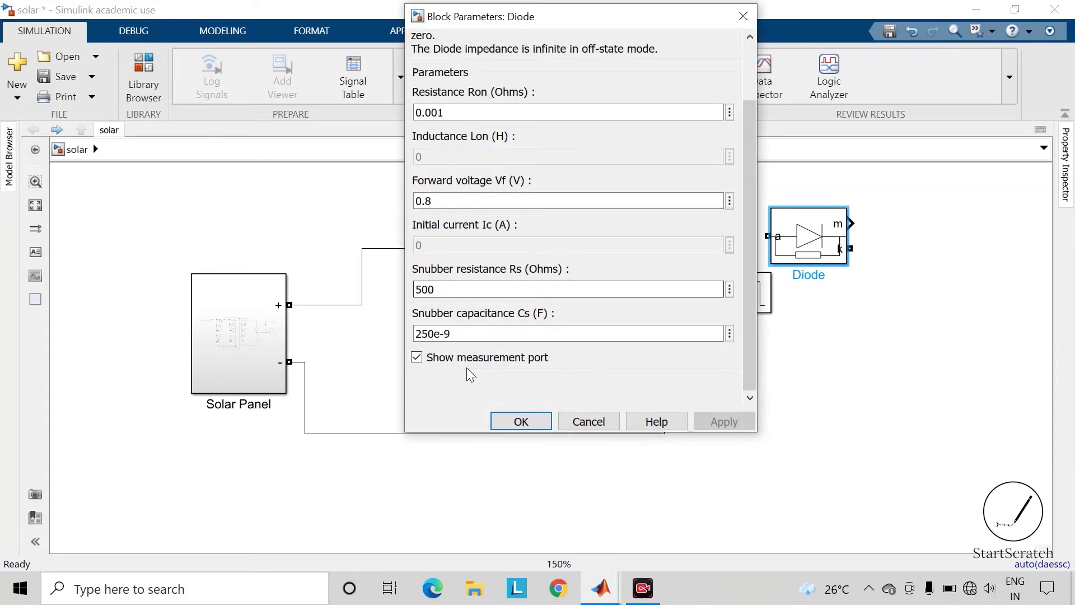
left_click(416, 357)
left_click(715, 425)
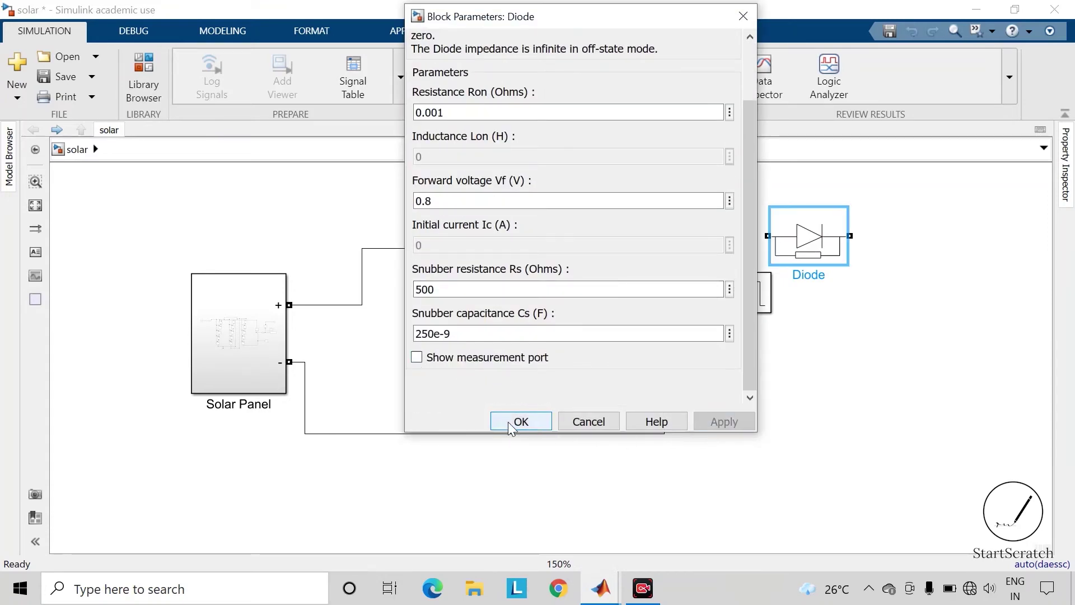
left_click(521, 421)
Step: Wire the diode to the inductor–MOSFET node in line with the top wire, and copy the inductor branch rightward
left_click_drag(765, 234, 649, 248)
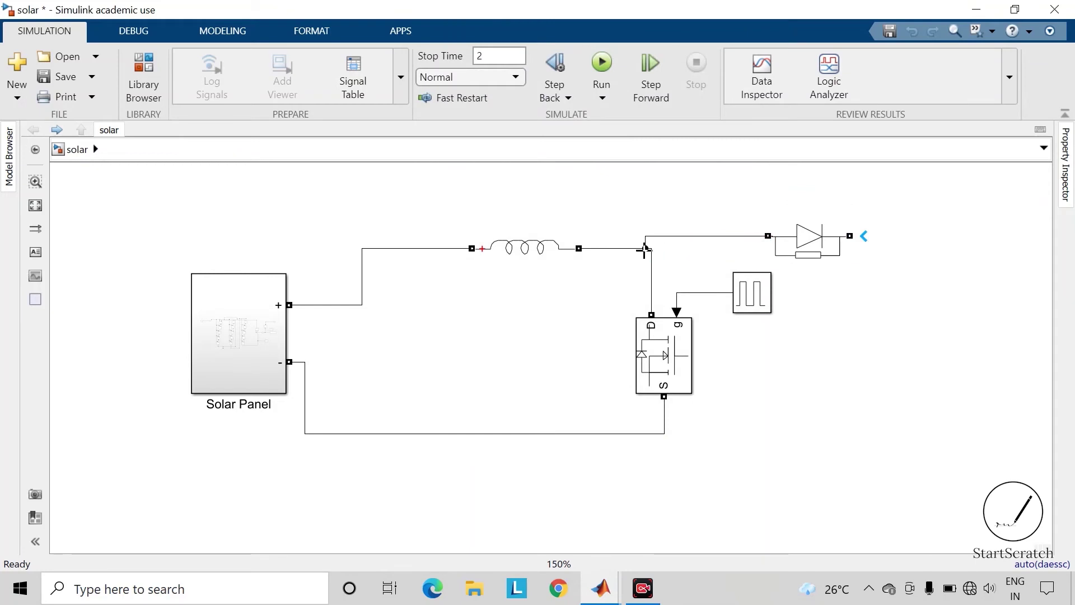
left_click_drag(818, 235, 855, 248)
left_click(919, 304)
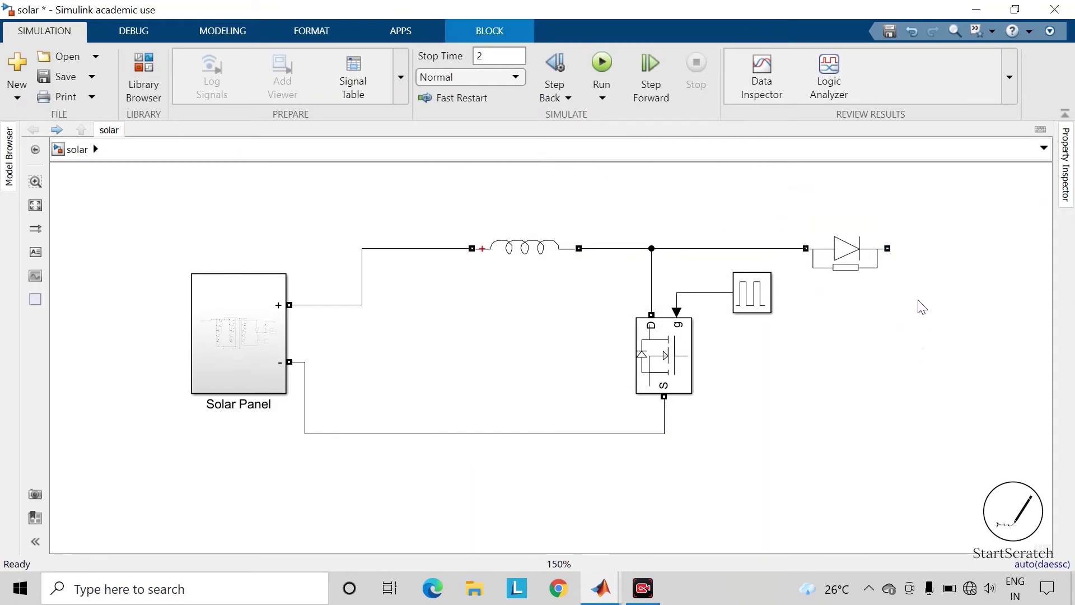
left_click_drag(512, 264, 972, 334)
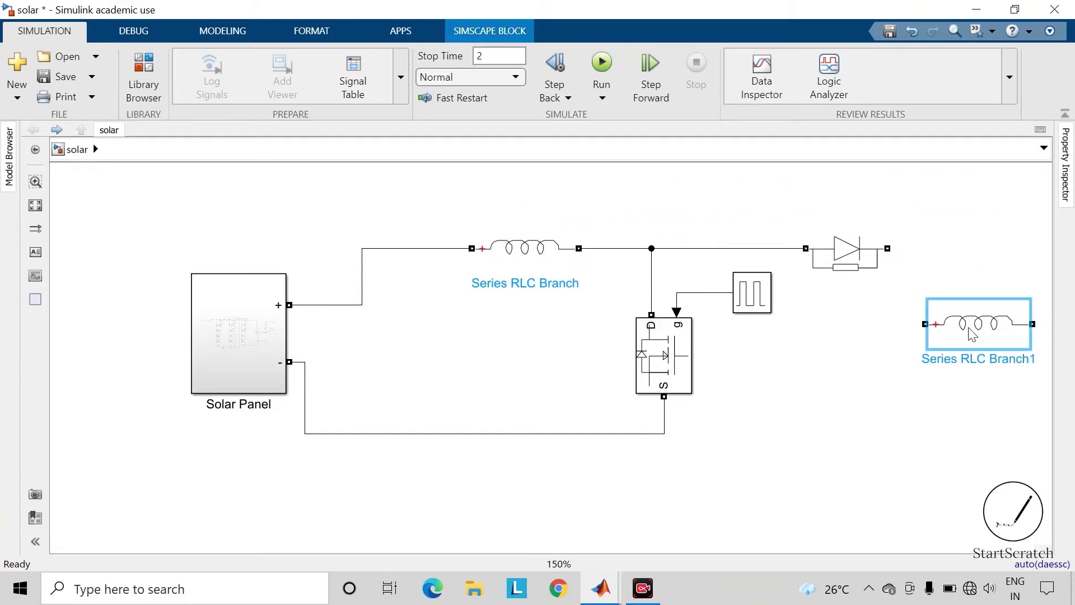
Step: Rotate the copied branch upright and change its branch type to C
key("ctrl+r")
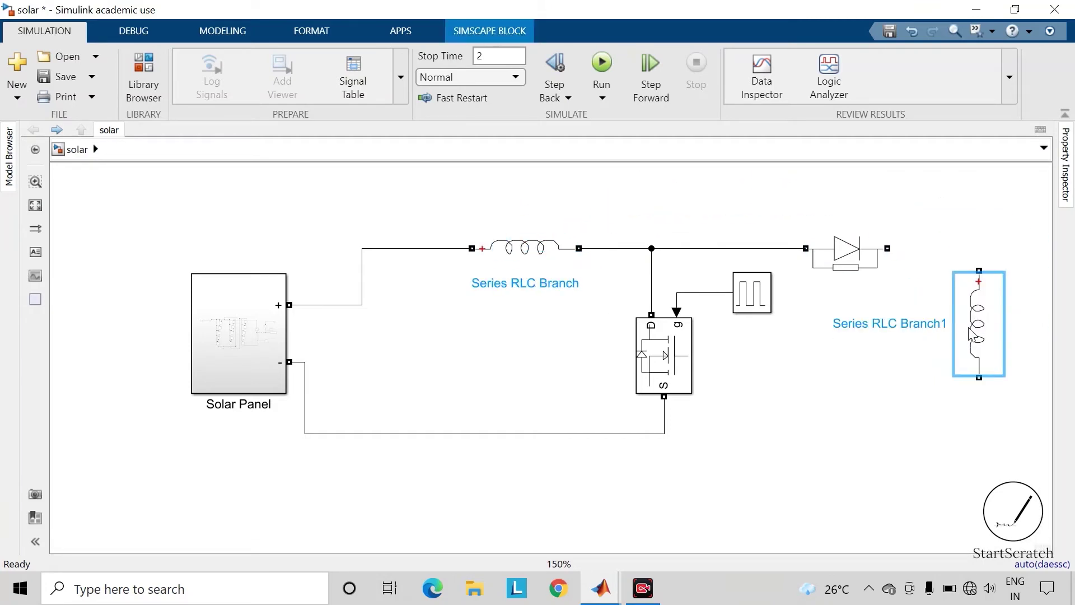
double_click(971, 335)
left_click(688, 297)
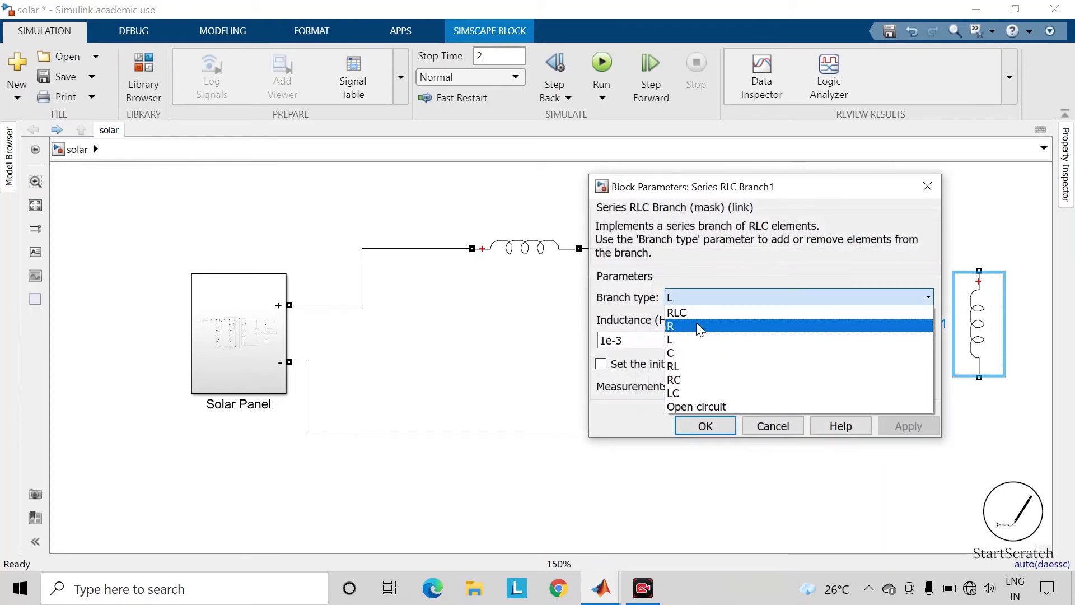
left_click(684, 352)
key("Return")
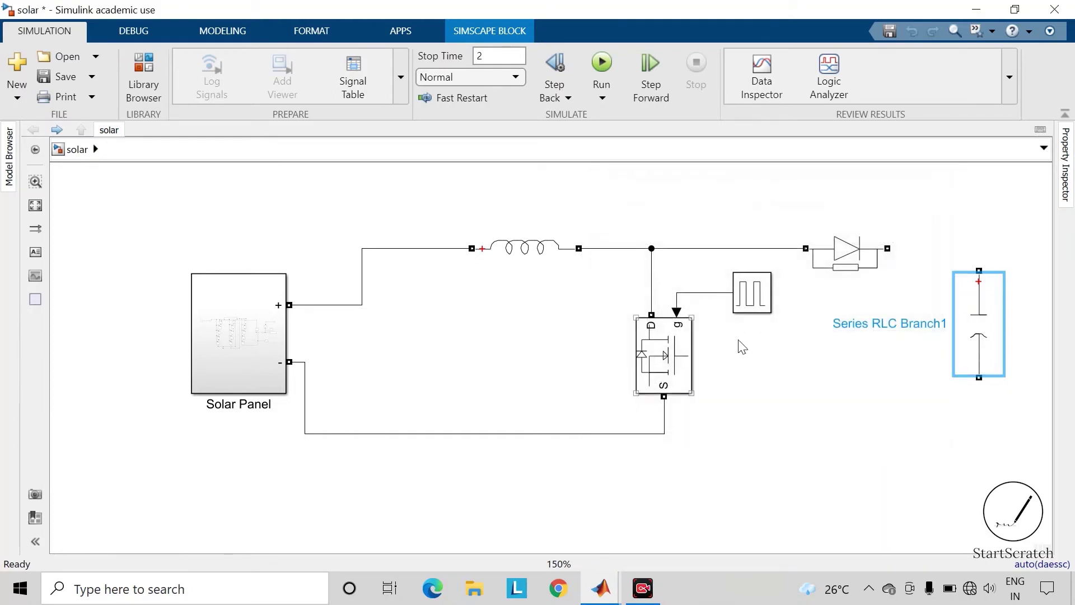
left_click(977, 403)
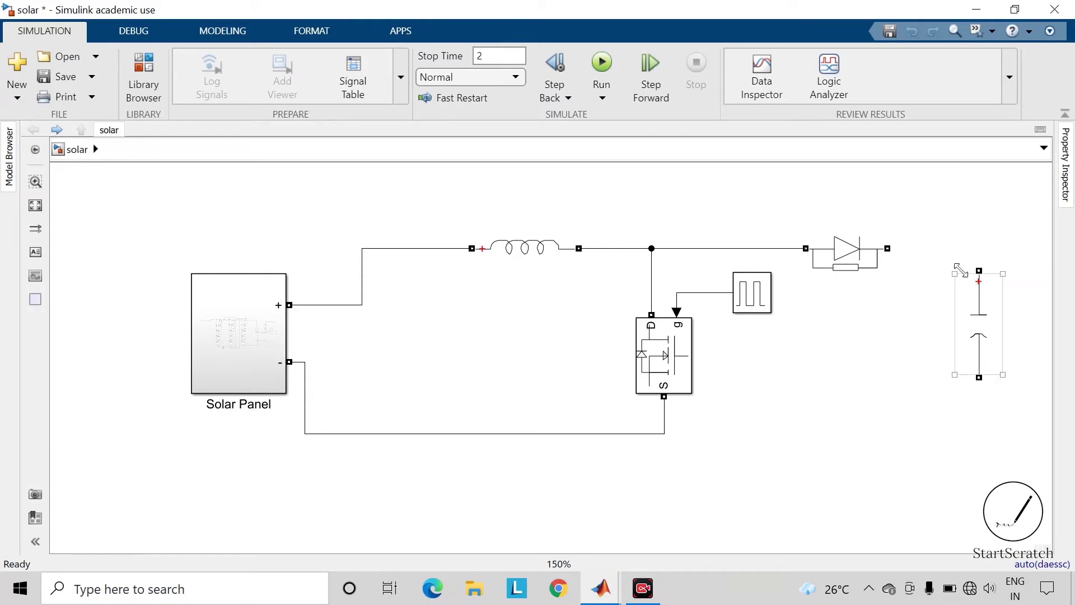
Step: Wire the capacitor's top to the diode output and its bottom to the return wire
left_click_drag(979, 271, 879, 252)
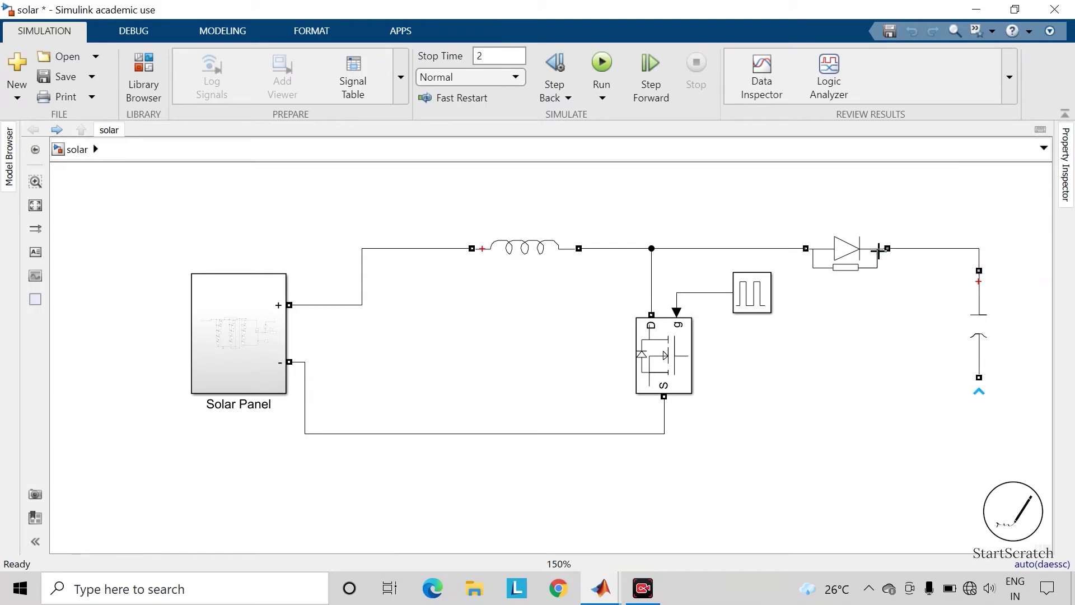
left_click_drag(979, 377, 655, 434)
scroll(666, 465, "up", 2)
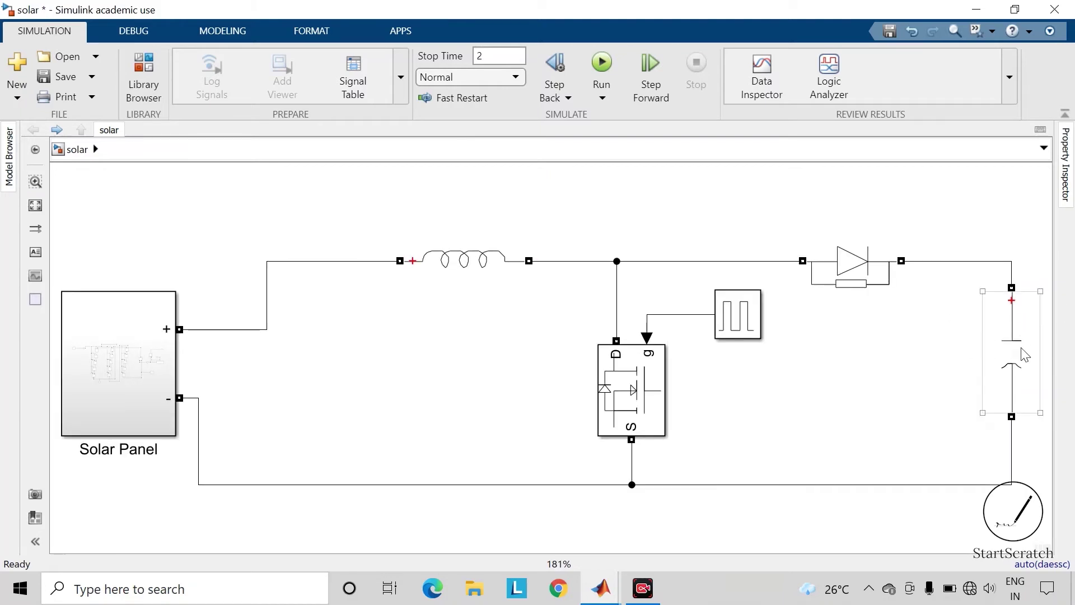
scroll(941, 380, "down", 2)
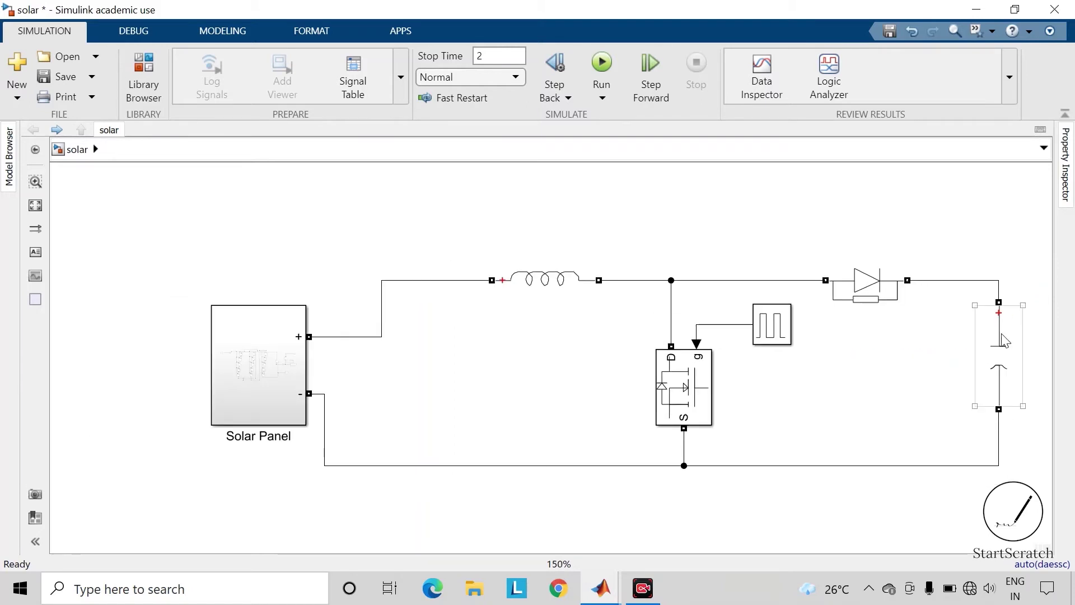
scroll(1043, 275, "right", 3)
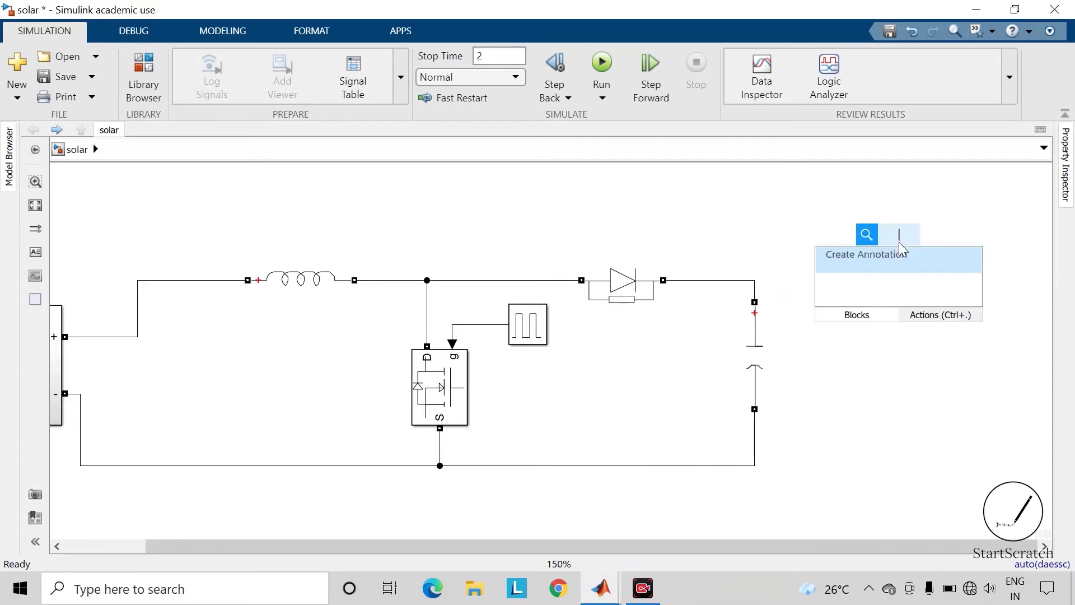
Step: Insert another Mosfet with its measurement port turned off
type("mos")
key("Return")
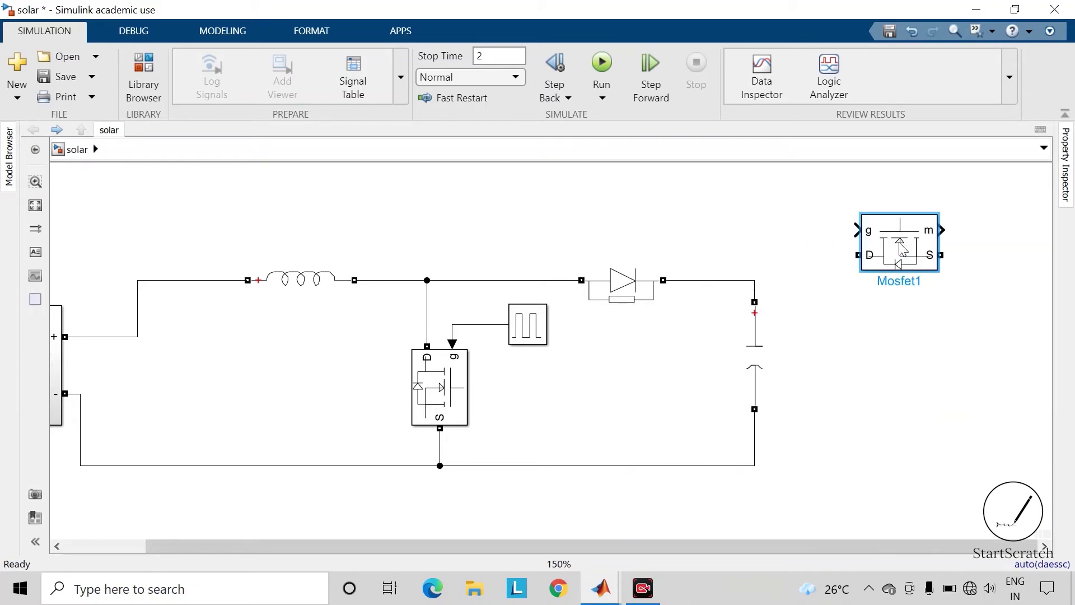
double_click(900, 249)
scroll(563, 341, "down", 3)
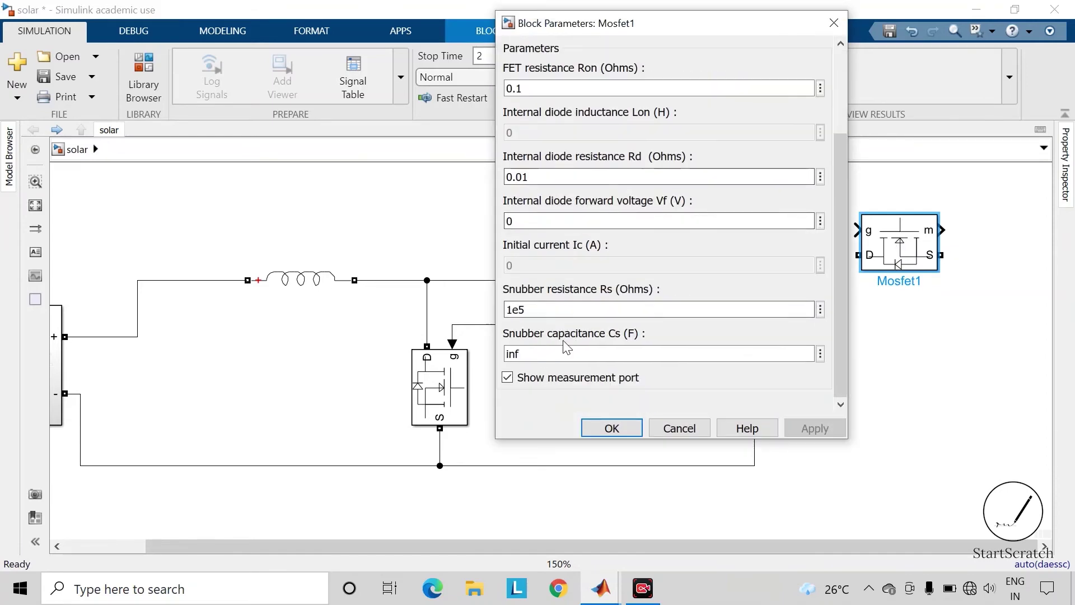
left_click(507, 378)
left_click(508, 378)
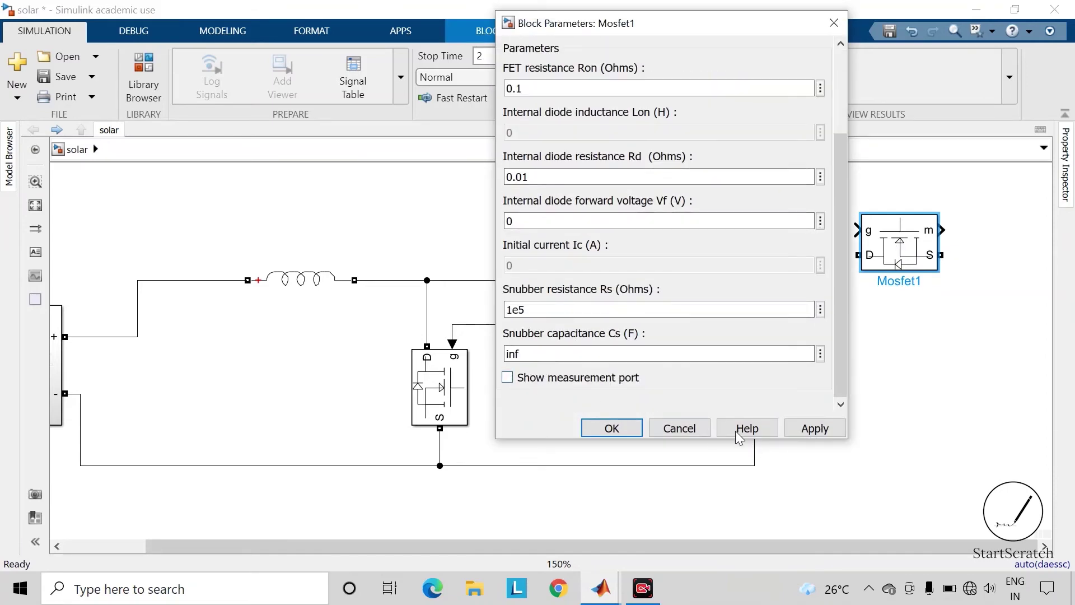
left_click(814, 428)
left_click(612, 429)
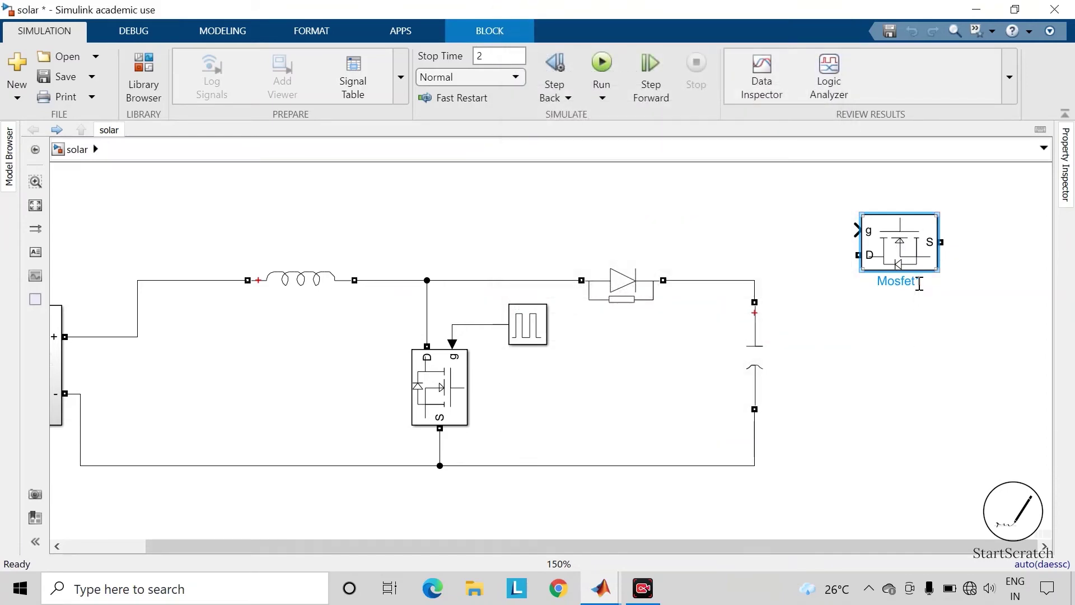
Step: Rename the Mosfet S1, rotate it upright, and copy it into the 2×2 bridge layout
left_click(919, 283)
key("BackSpace")
key("BackSpace")
key("BackSpace")
key("BackSpace")
key("BackSpace")
key("BackSpace")
key("BackSpace")
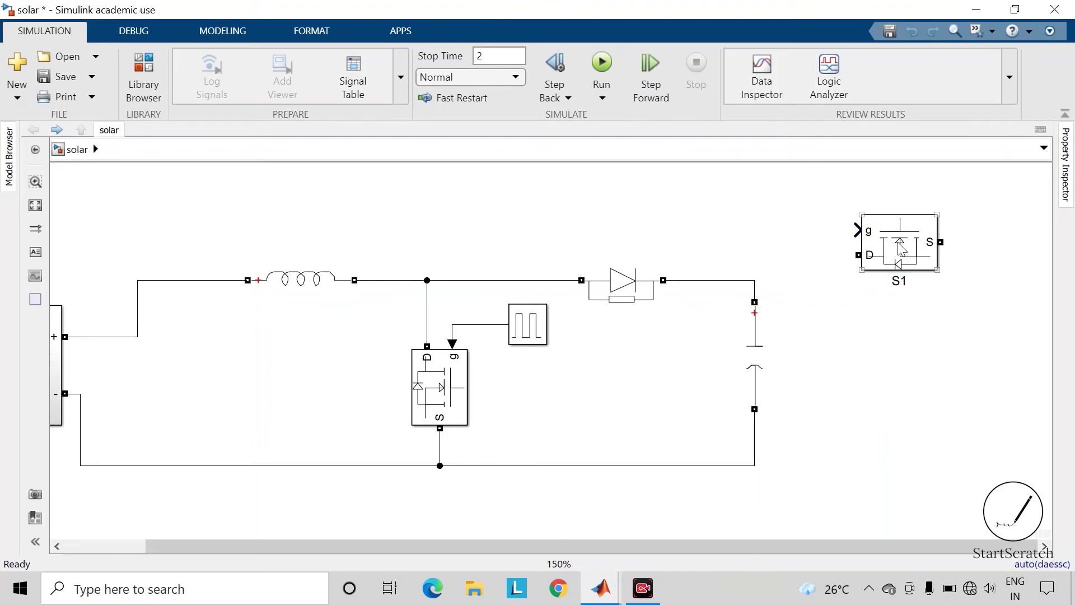
left_click_drag(904, 246, 942, 247)
key("ctrl+r")
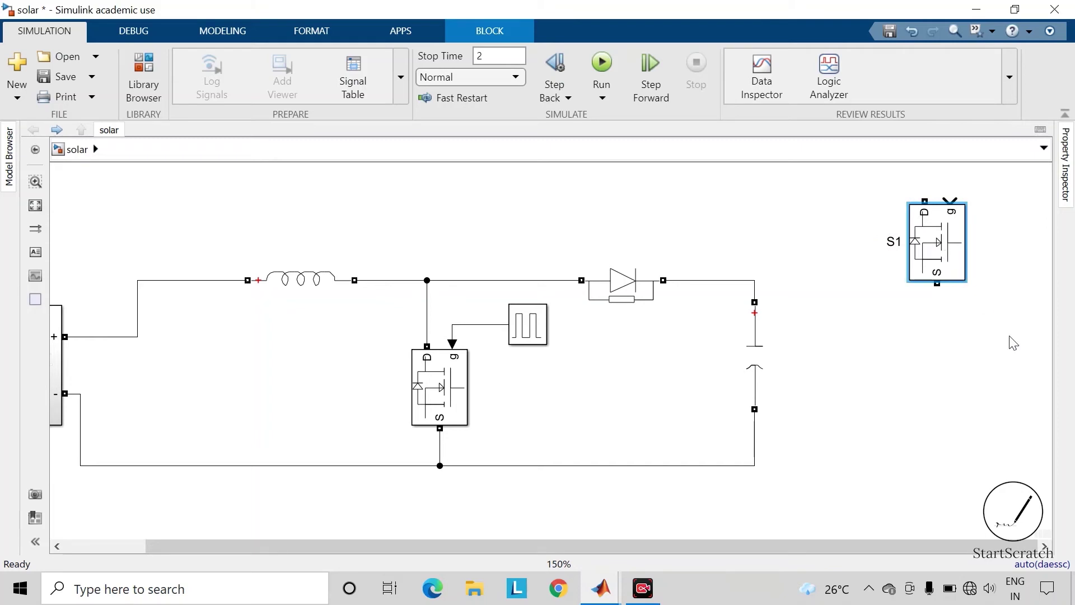
left_click(1039, 313)
scroll(977, 415, "right", 4)
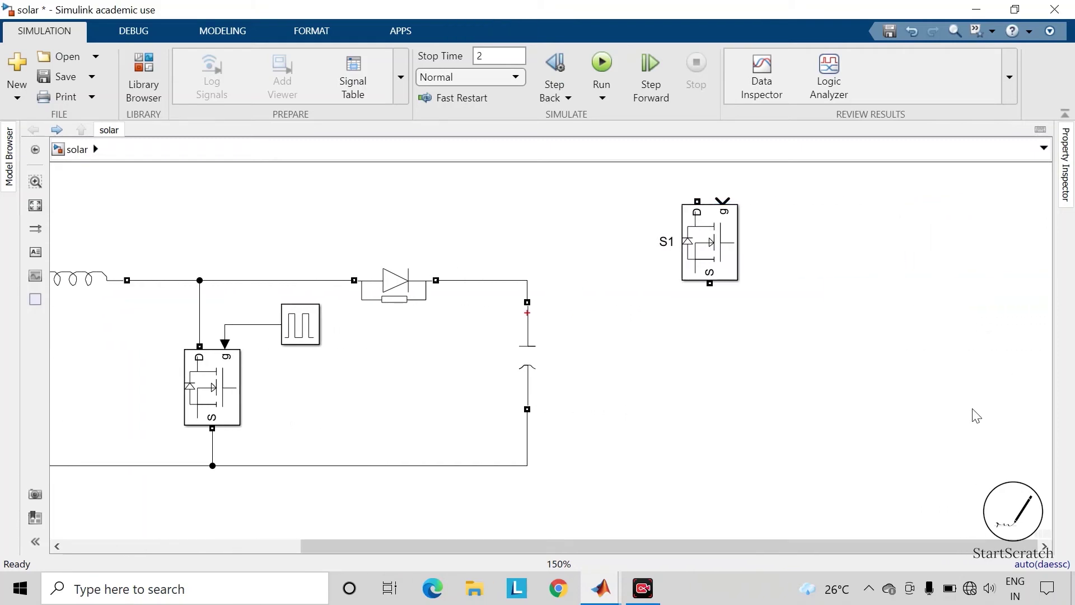
left_click_drag(710, 245, 746, 455)
left_click(912, 325)
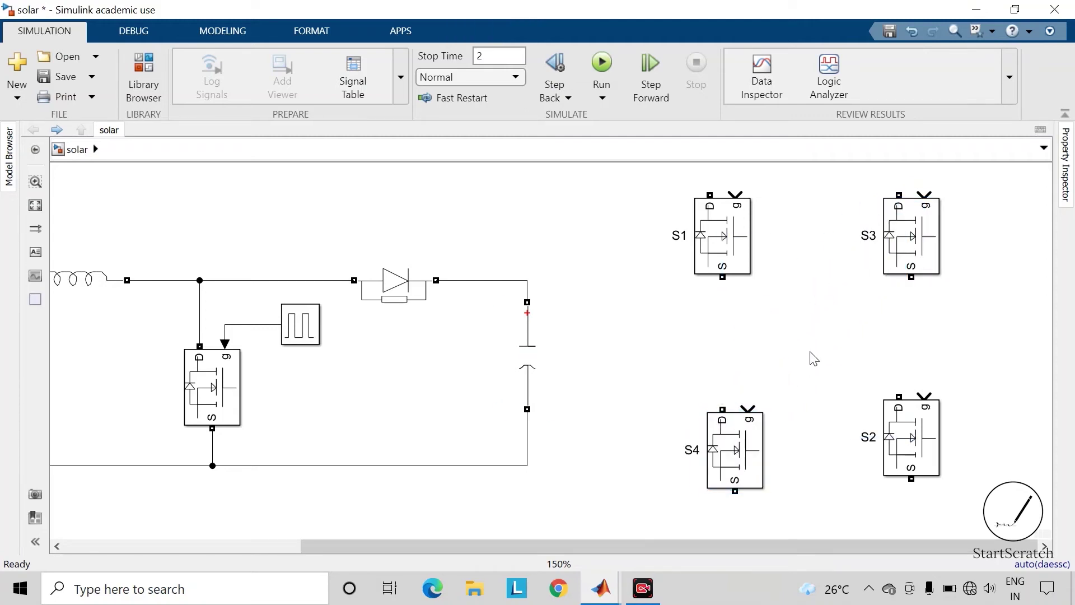
Step: Connect S1's source to S4's drain and S3's source to S2's drain
left_click(731, 443)
left_click(724, 462)
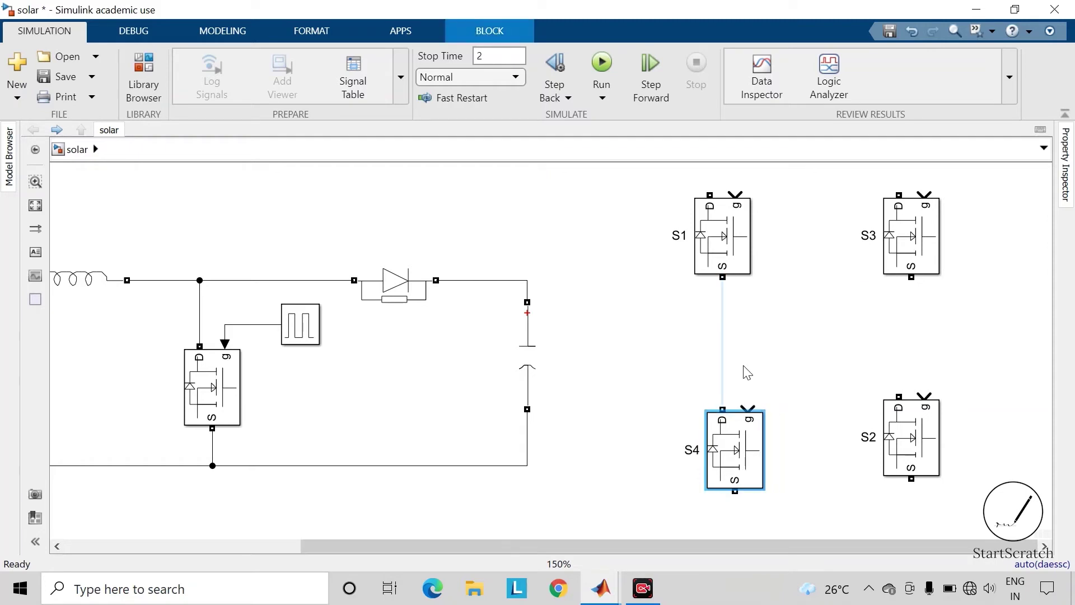
left_click(724, 371)
mouse_move(916, 441)
left_mouse_down()
mouse_move(949, 444)
mouse_move(929, 442)
left_mouse_up()
left_click(914, 368)
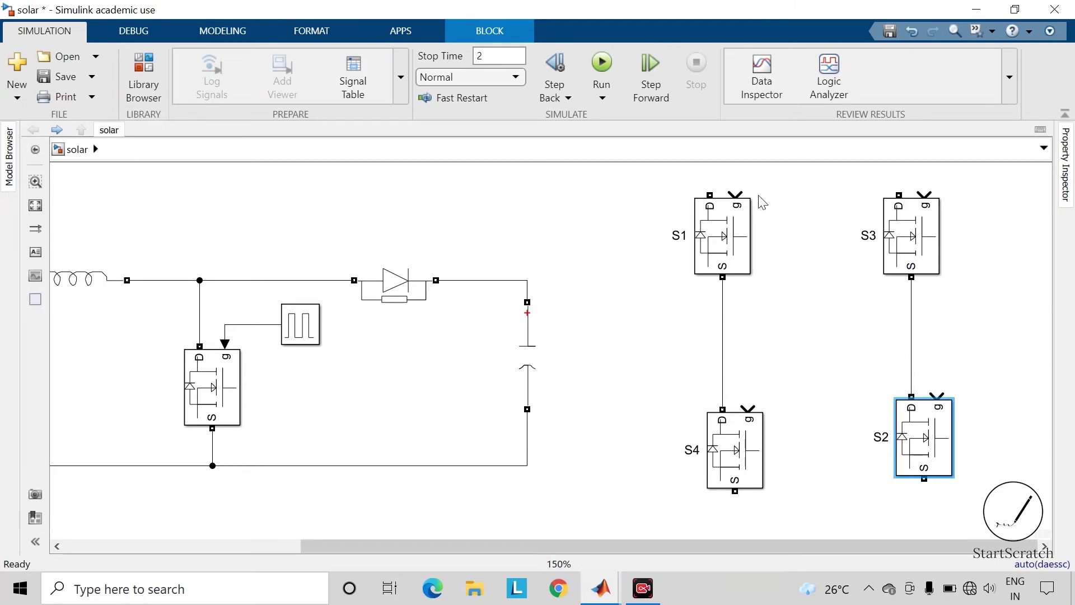
Step: Wire the S1 and S3 drains together and the S4 and S2 sources together
left_click_drag(705, 192, 867, 220)
left_click(846, 283)
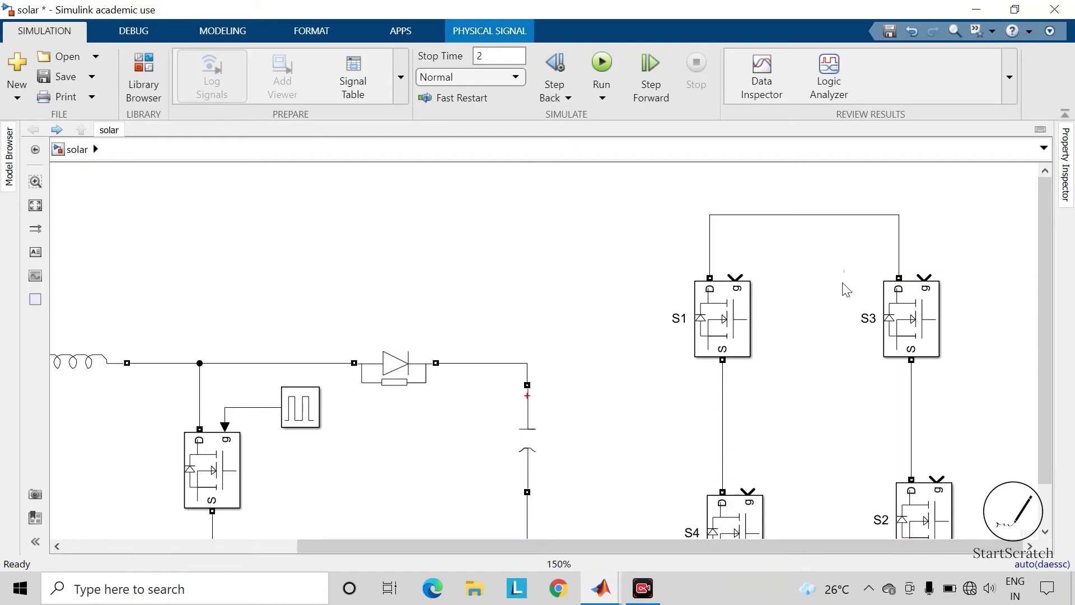
scroll(1035, 444, "down", 2)
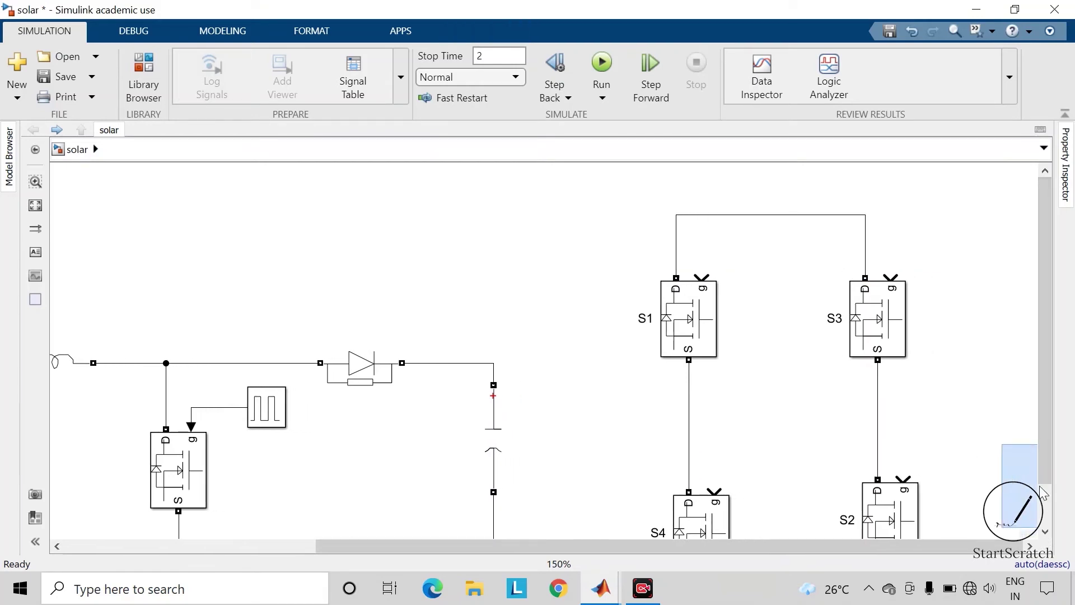
left_click(700, 521)
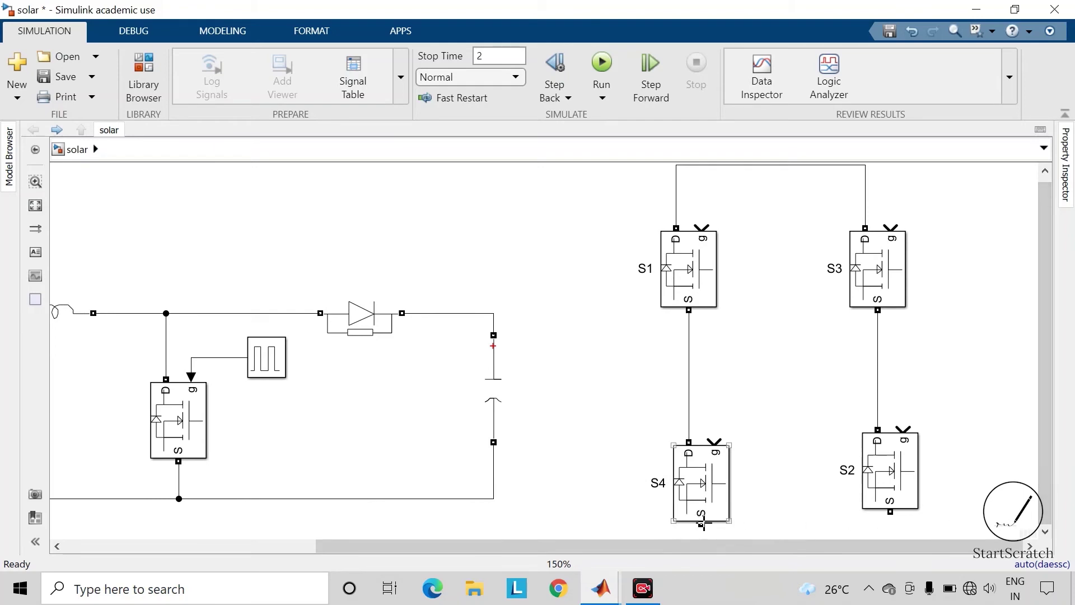
left_click_drag(701, 523, 909, 522)
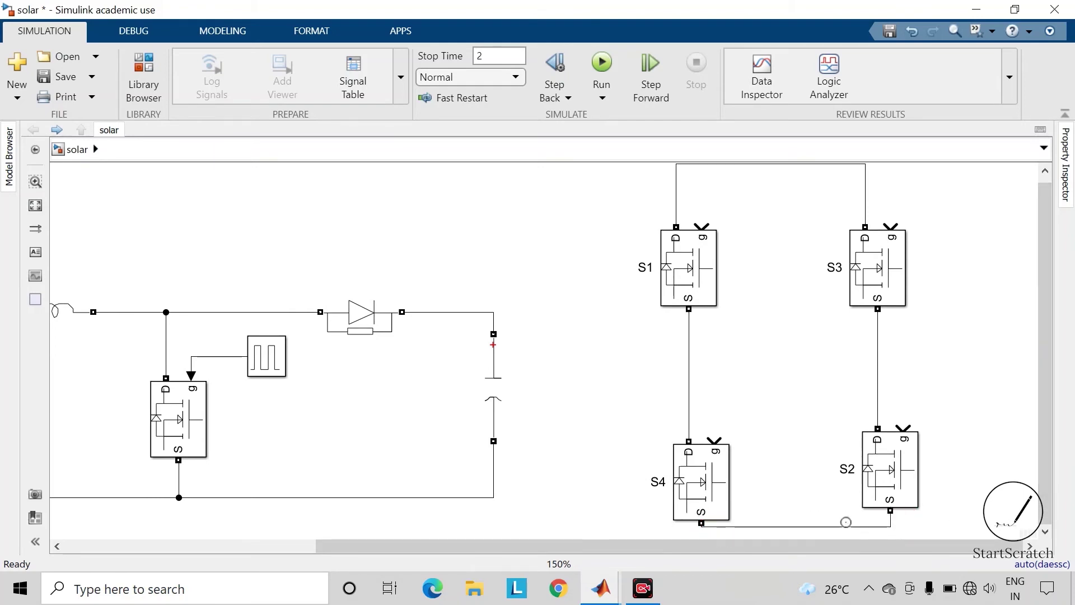
left_click(798, 527)
scroll(791, 540, "down", 2)
left_click(803, 398)
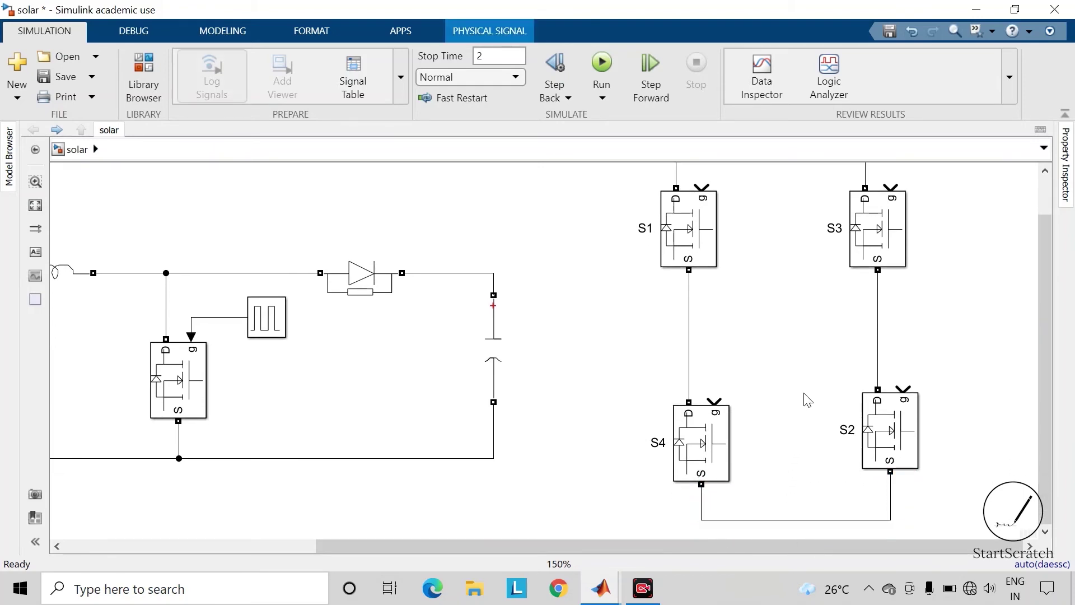
scroll(570, 349, "down", 2)
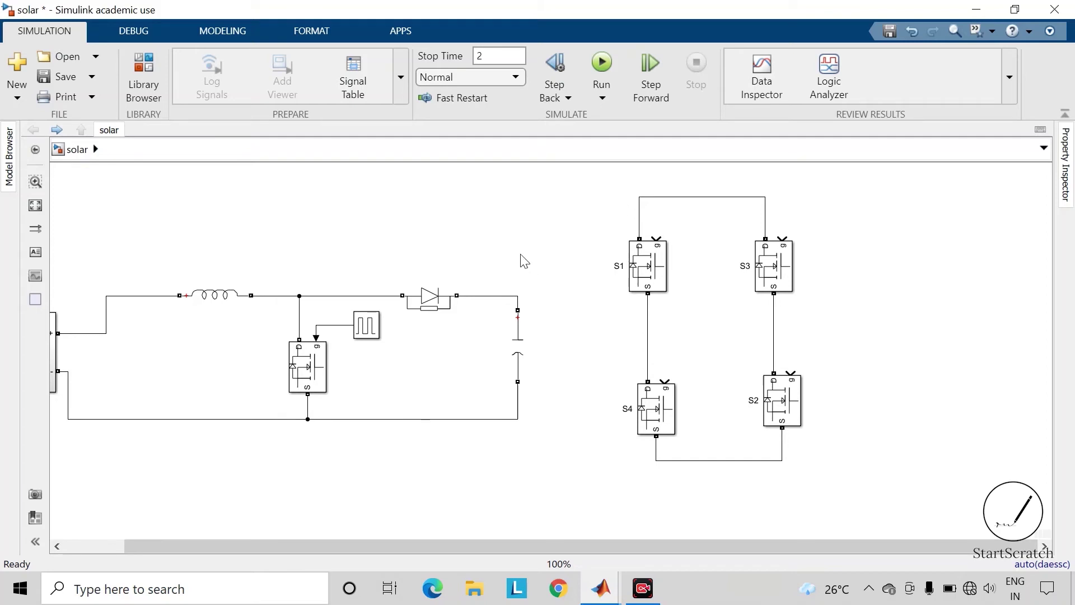
Step: Wire the boost output node to the bridge's top rail and the return wire to its bottom rail
left_click_drag(525, 261, 598, 257)
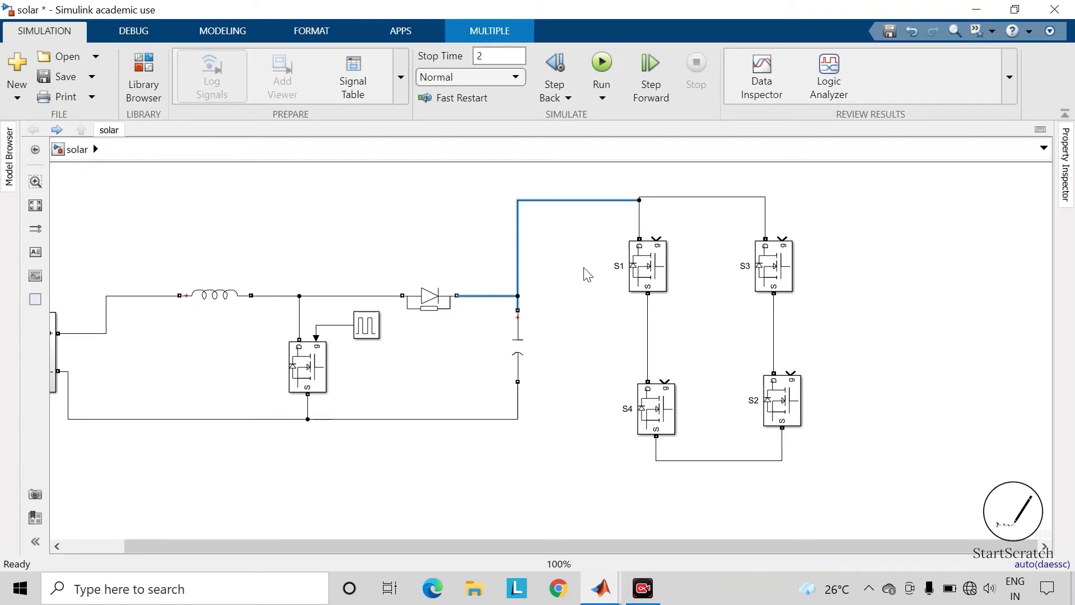
left_click(552, 437)
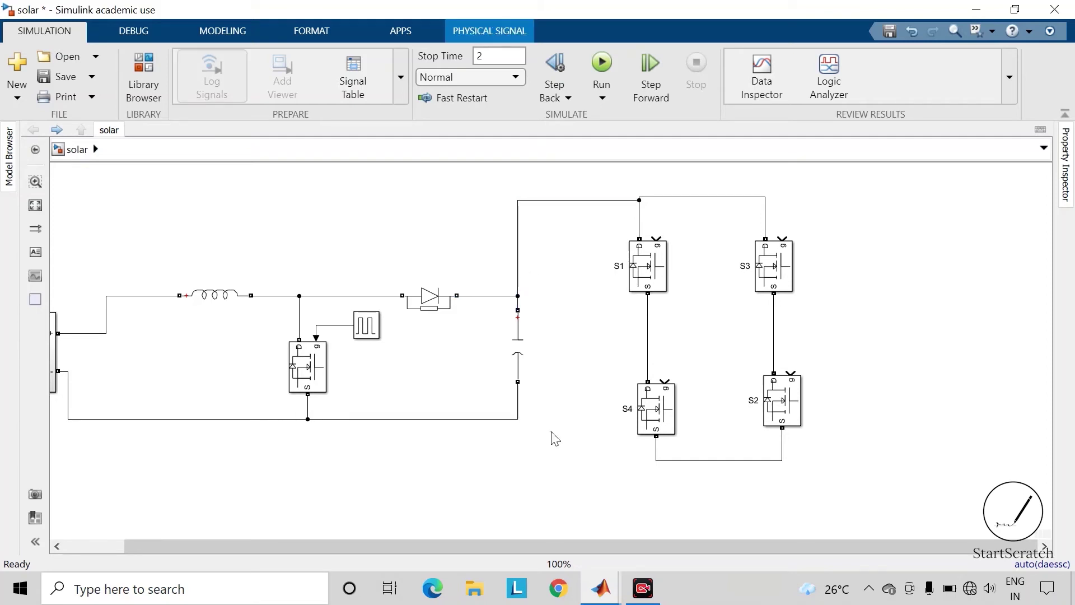
left_click(518, 418)
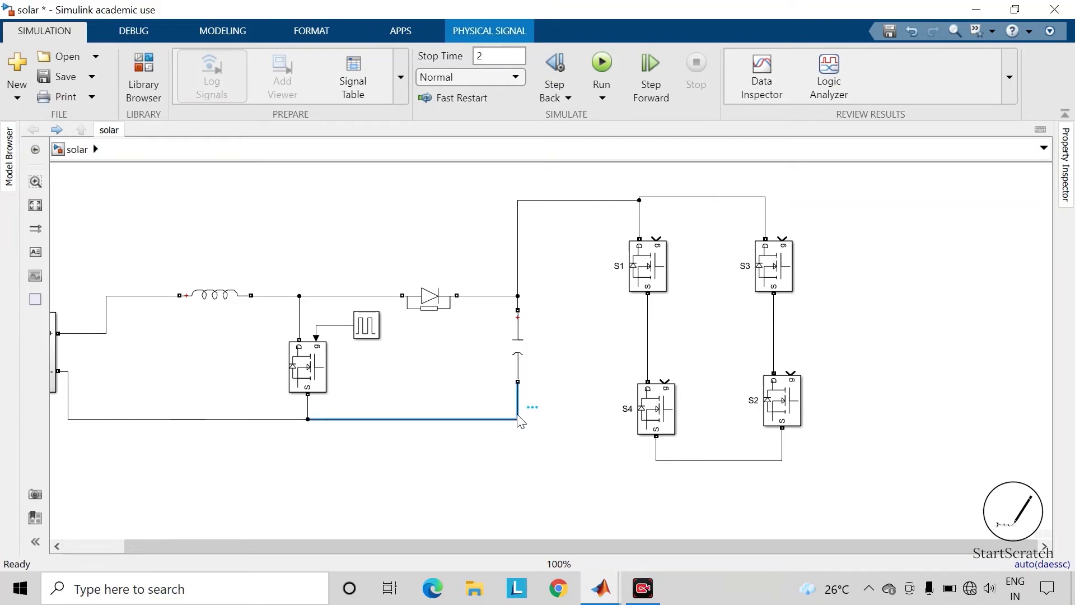
right_click(519, 420)
mouse_move(517, 404)
left_mouse_down()
mouse_move(546, 437)
mouse_move(627, 464)
mouse_move(655, 460)
left_mouse_up()
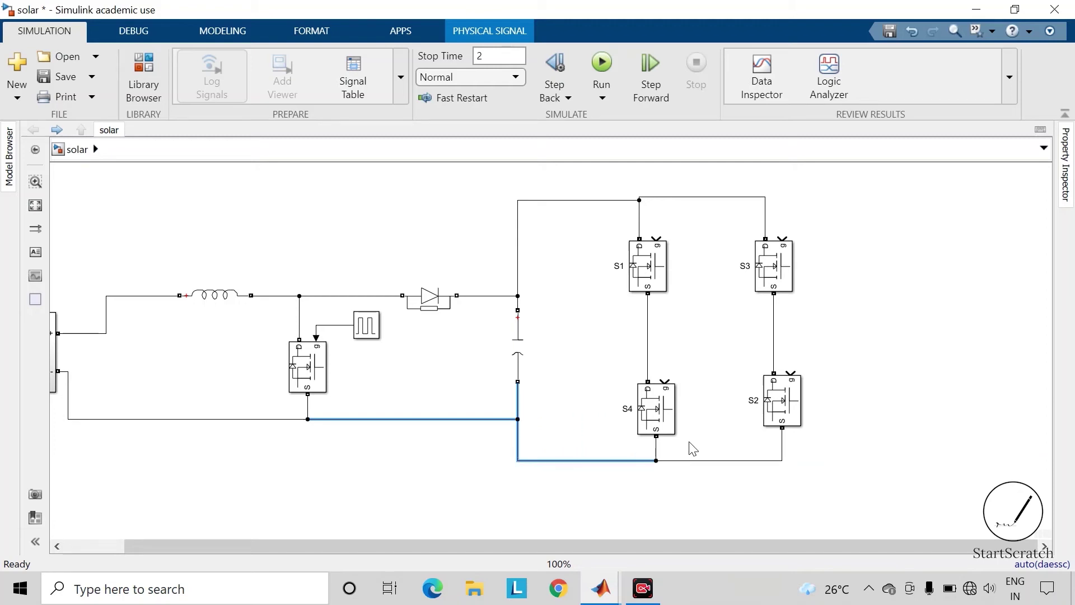
Step: Set the output capacitor to 100e-6 F and copy it to the right of the bridge
left_click(515, 350)
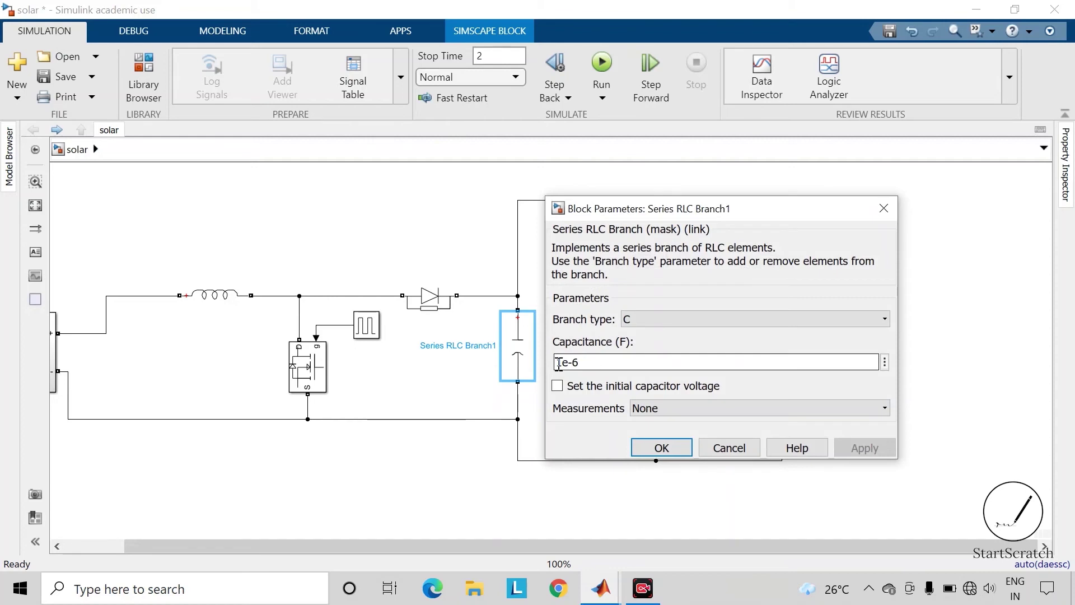
double_click(559, 363)
left_click(597, 362)
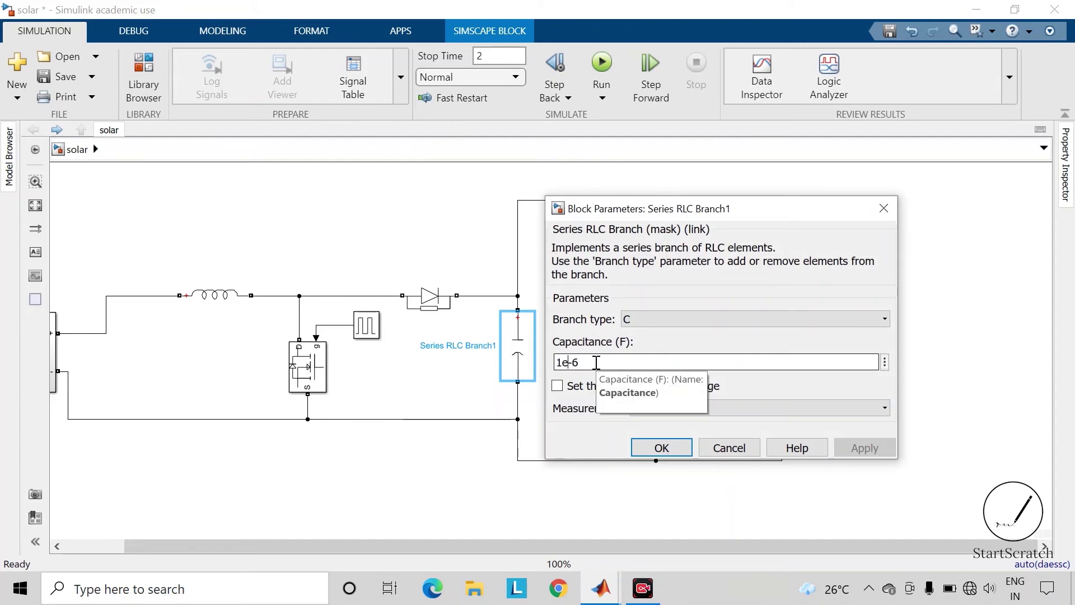
key("BackSpace")
key("BackSpace")
key("BackSpace")
key("BackSpace")
type("100e-6")
key("Return")
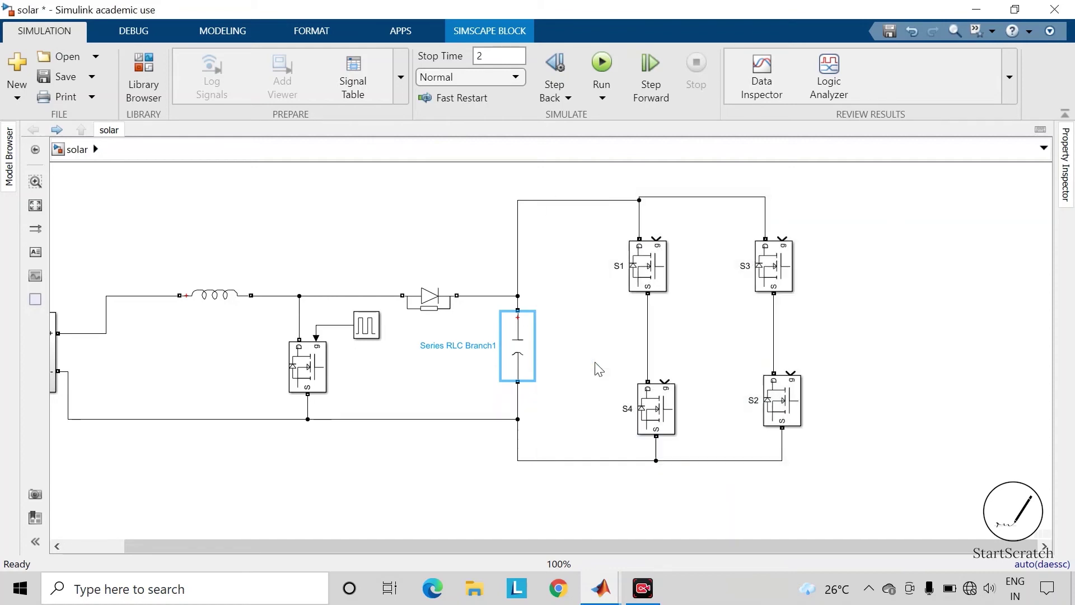
left_click_drag(519, 356, 909, 334)
Step: Turn the copied branch into an R branch with 100 Ω resistance
double_click(909, 330)
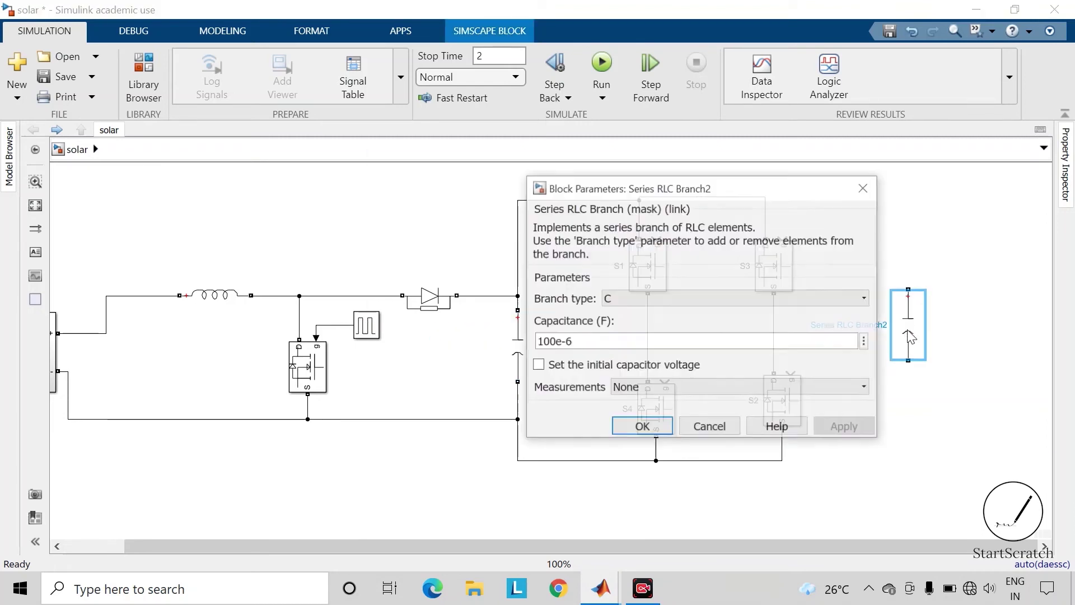
left_click(651, 298)
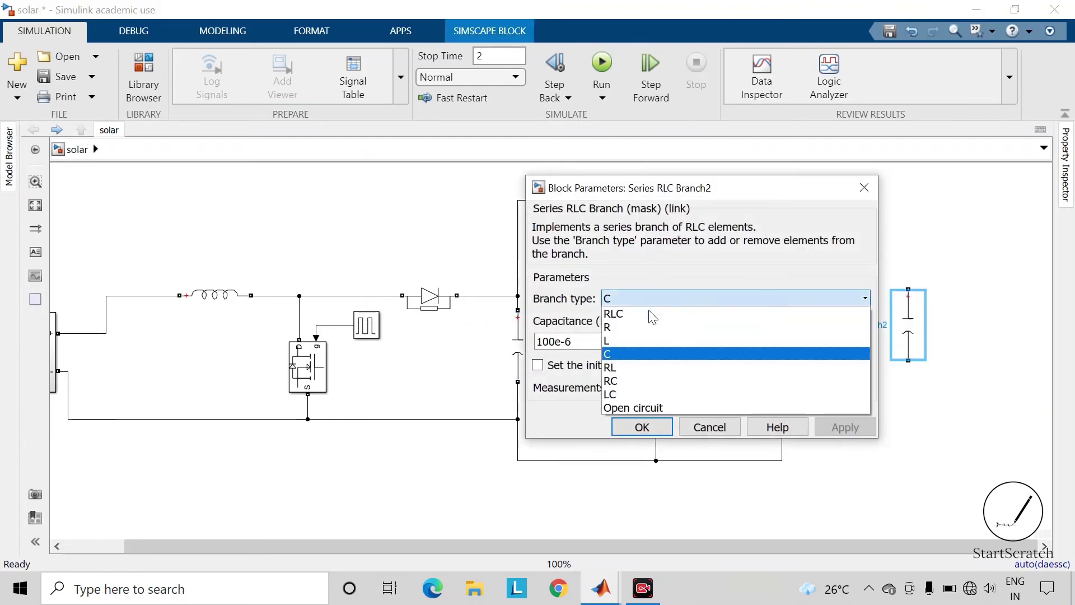
left_click(644, 324)
left_click(563, 340)
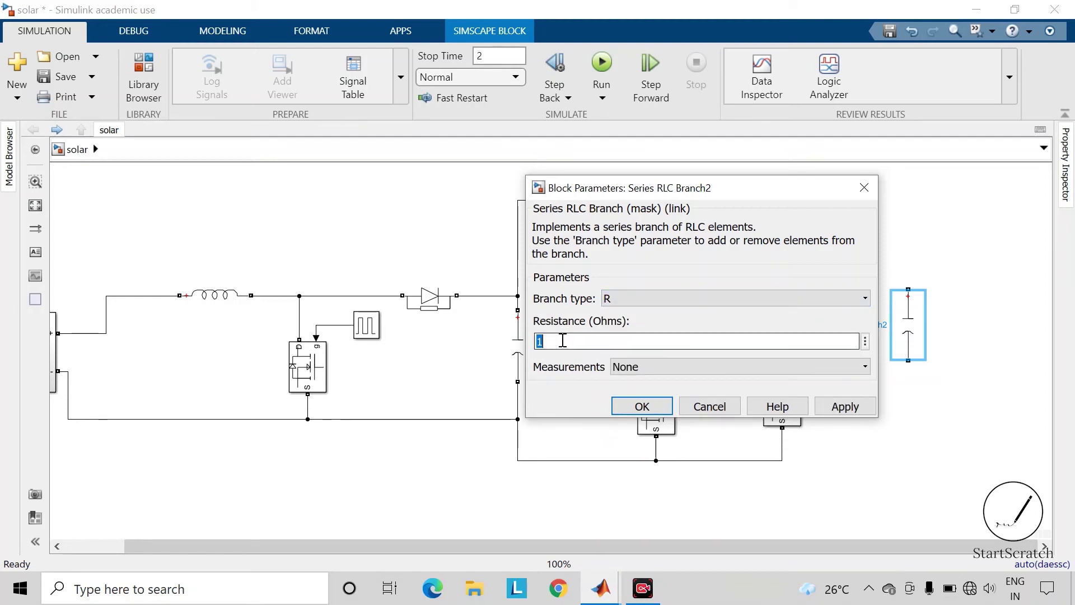
type("100")
key("Return")
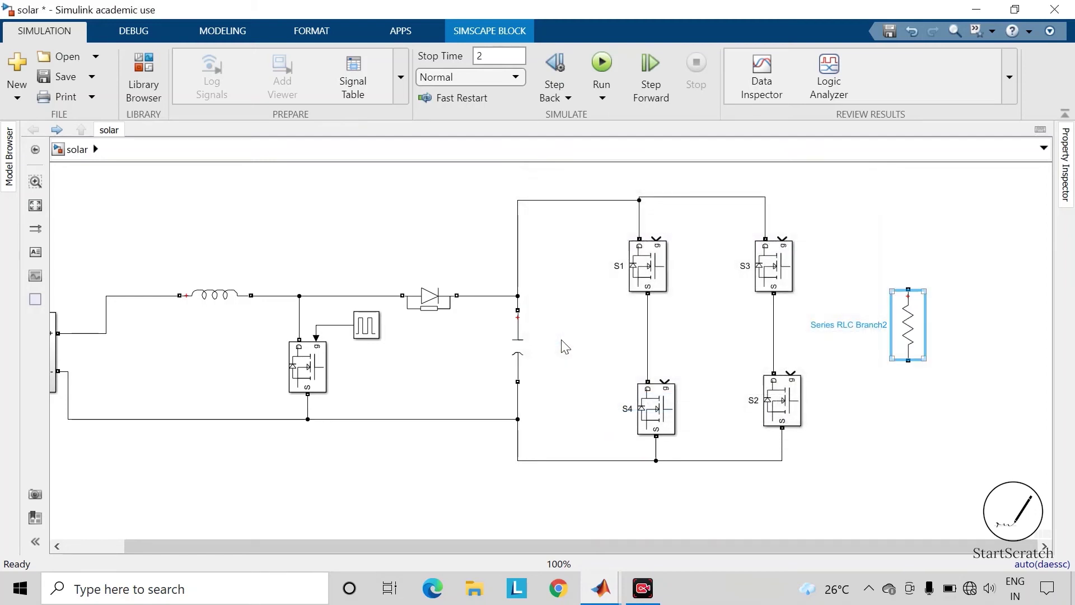
Step: Delete a stray wire, then wire the resistor between the S1–S4 and S3–S2 midpoints
mouse_move(909, 292)
left_mouse_down()
mouse_move(914, 283)
mouse_move(792, 187)
mouse_move(765, 197)
left_mouse_up()
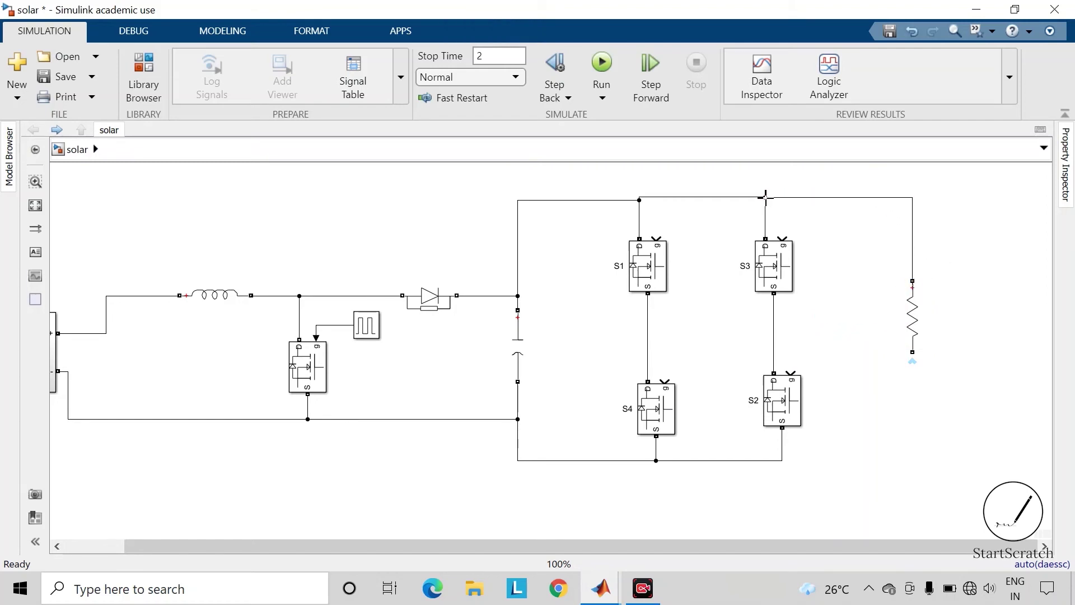
left_click(805, 197)
key("Delete")
left_click(919, 318)
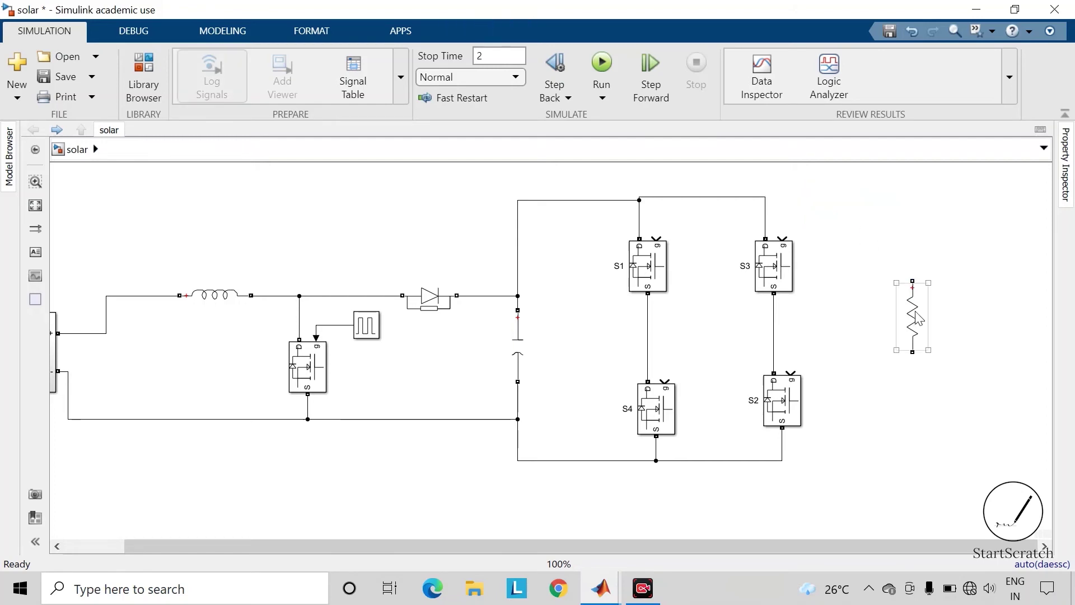
left_click_drag(918, 318, 918, 348)
mouse_move(917, 309)
left_mouse_down()
mouse_move(759, 324)
mouse_move(633, 309)
mouse_move(648, 307)
mouse_move(648, 318)
left_mouse_up()
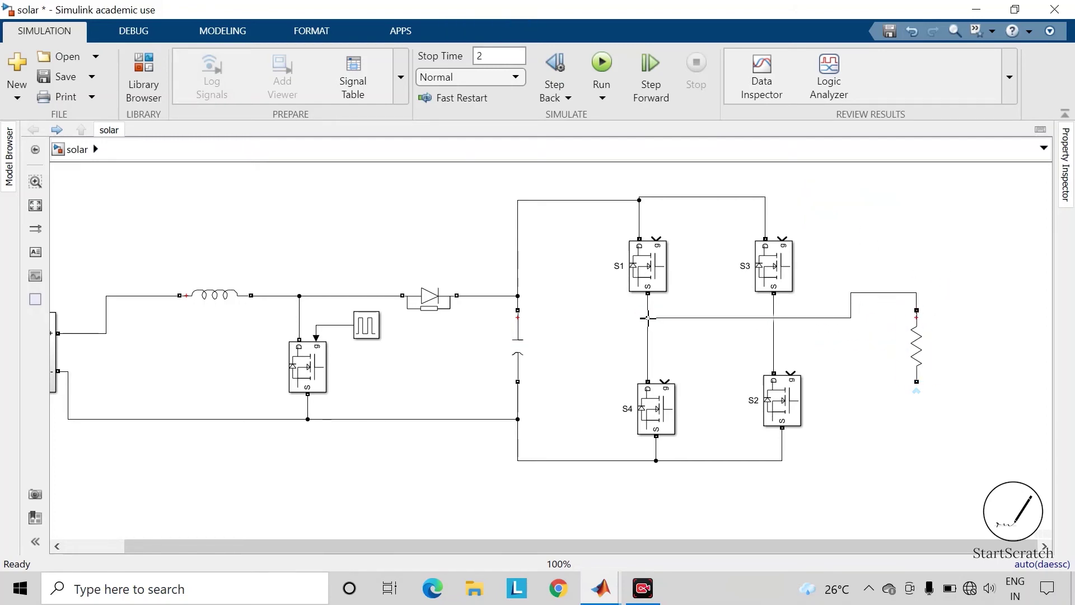
left_click_drag(916, 383, 774, 348)
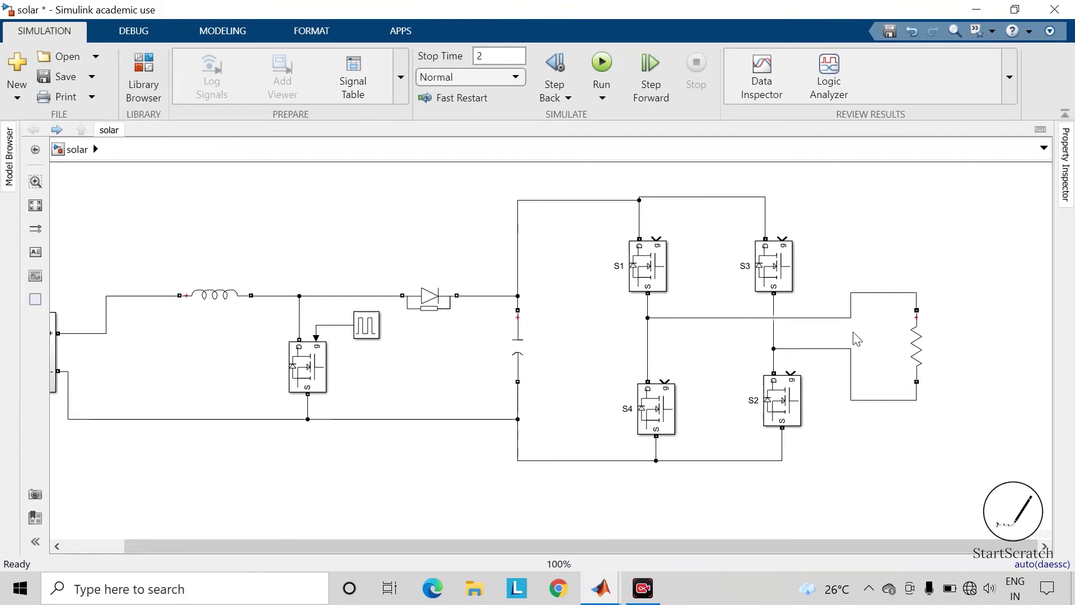
Step: Add a Voltage Measurement block across the resistor load
double_click(990, 349)
type("vol")
key("Return")
left_click_drag(968, 336, 917, 303)
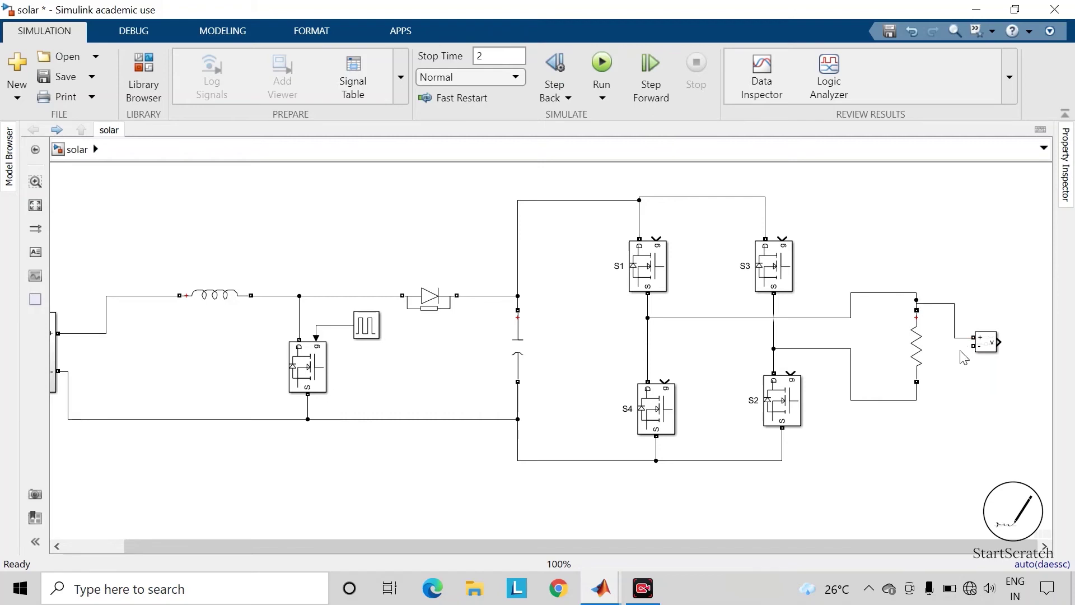
left_click_drag(947, 354, 922, 392)
mouse_move(1024, 316)
left_mouse_down()
mouse_move(1067, 332)
mouse_move(986, 326)
left_mouse_up()
Step: Insert a Scope to the right of the load voltage sensor
double_click(960, 353)
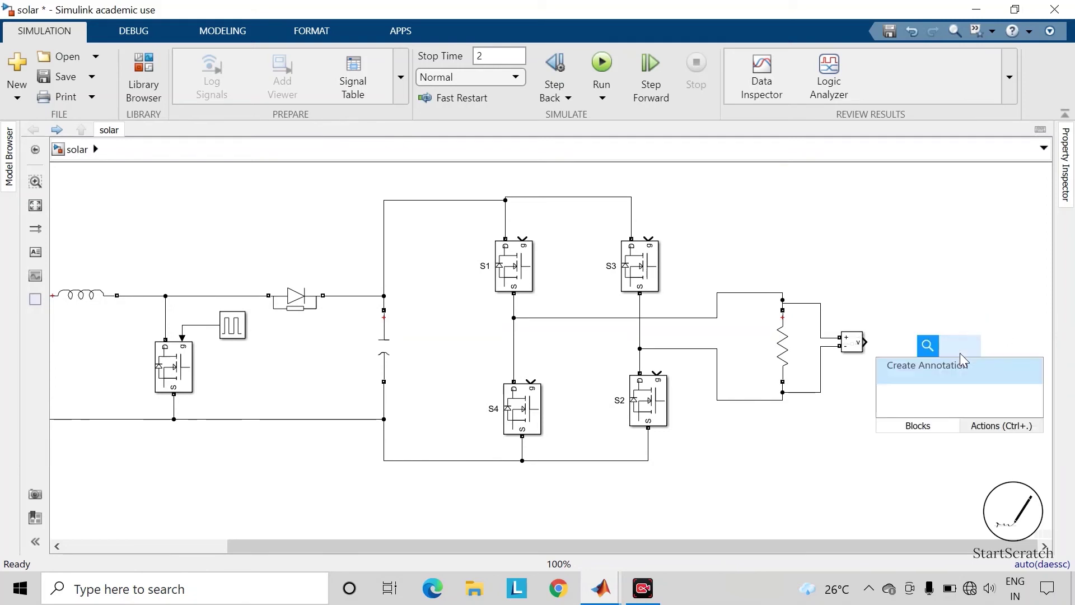
type("scop")
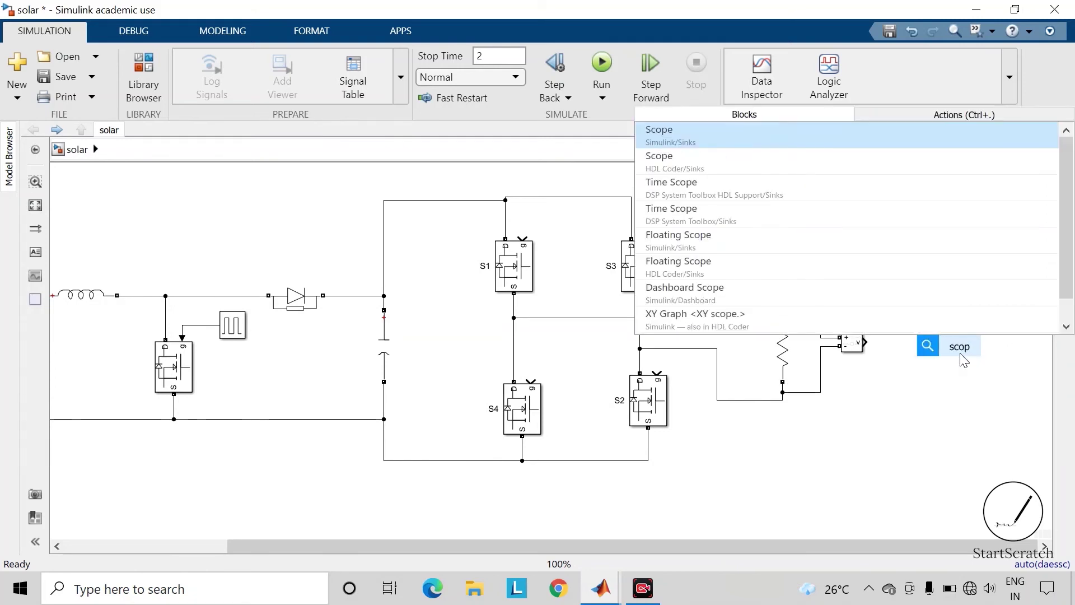
key("Return")
left_click_drag(959, 353, 991, 336)
Step: Duplicate the voltage sensor across the DC link, feed it to the Scope, and name the signal I/P
left_click(852, 342)
mouse_move(852, 343)
left_mouse_down()
mouse_move(852, 390)
mouse_move(495, 507)
mouse_move(407, 488)
mouse_move(461, 493)
mouse_move(436, 200)
left_mouse_up()
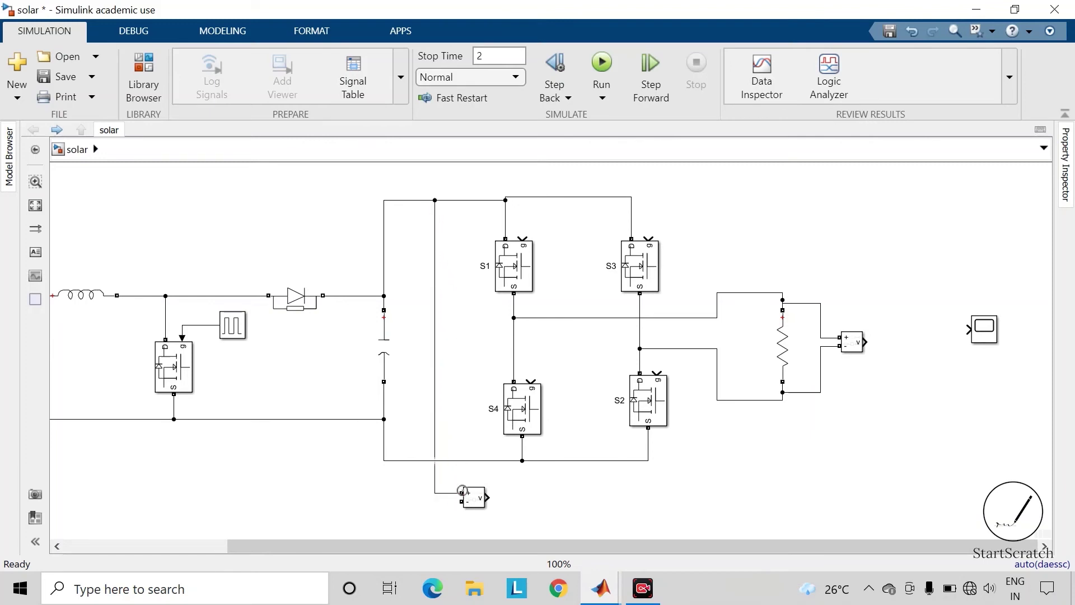
mouse_move(462, 501)
left_mouse_down()
mouse_move(401, 480)
mouse_move(407, 460)
left_mouse_up()
mouse_move(486, 500)
left_mouse_down()
mouse_move(880, 423)
mouse_move(967, 330)
left_mouse_up()
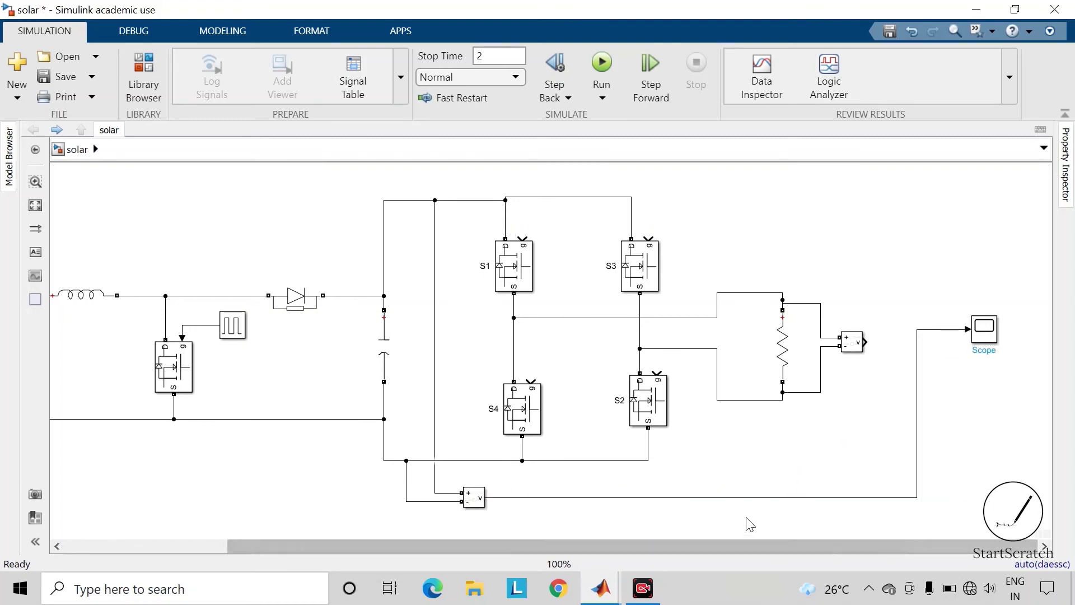
left_click(738, 497)
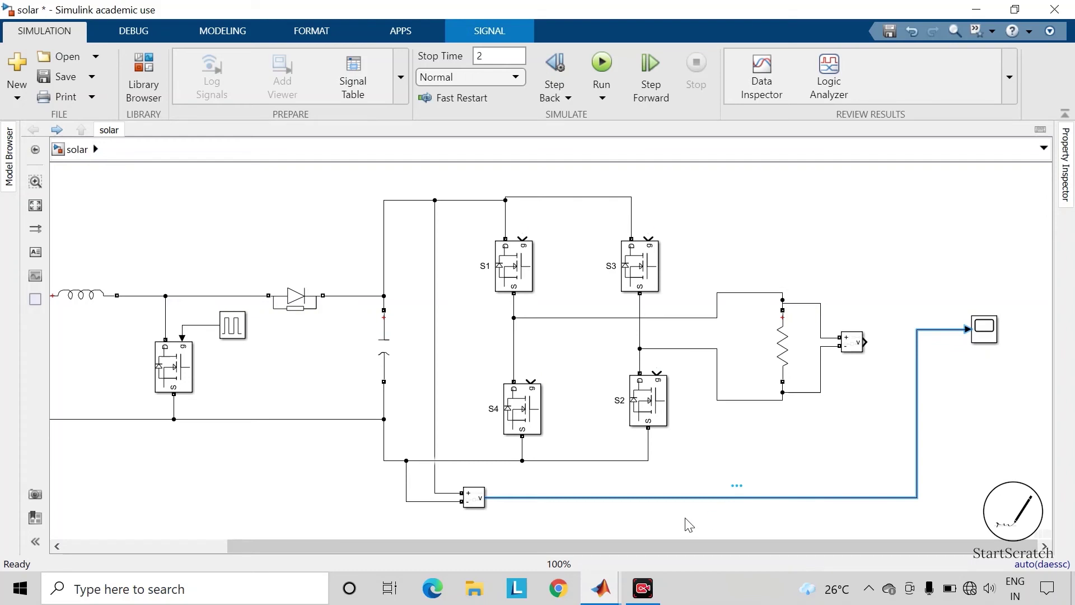
double_click(703, 500)
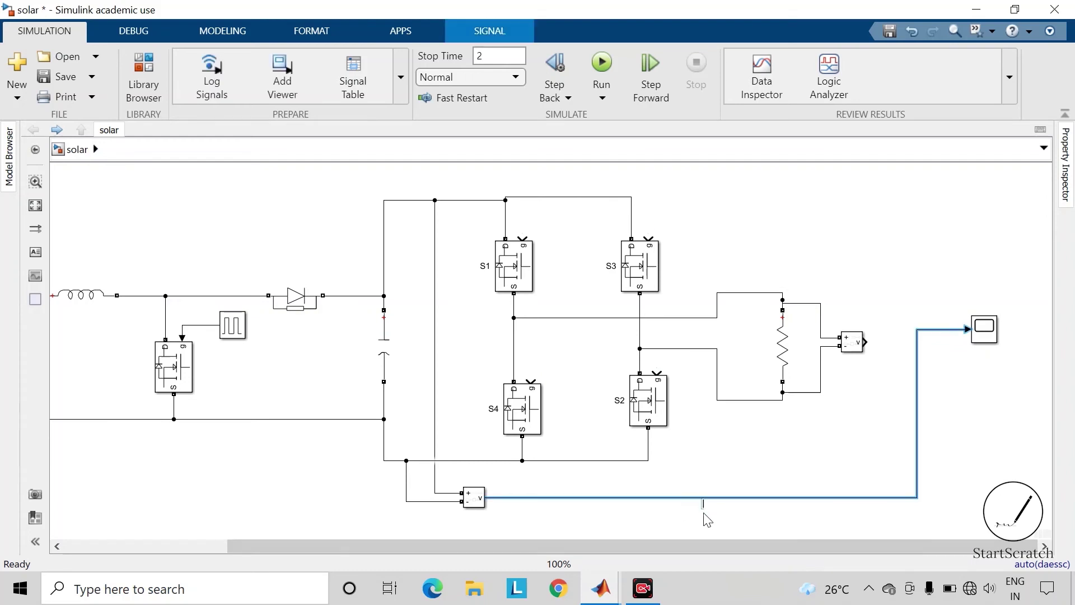
left_click(769, 514)
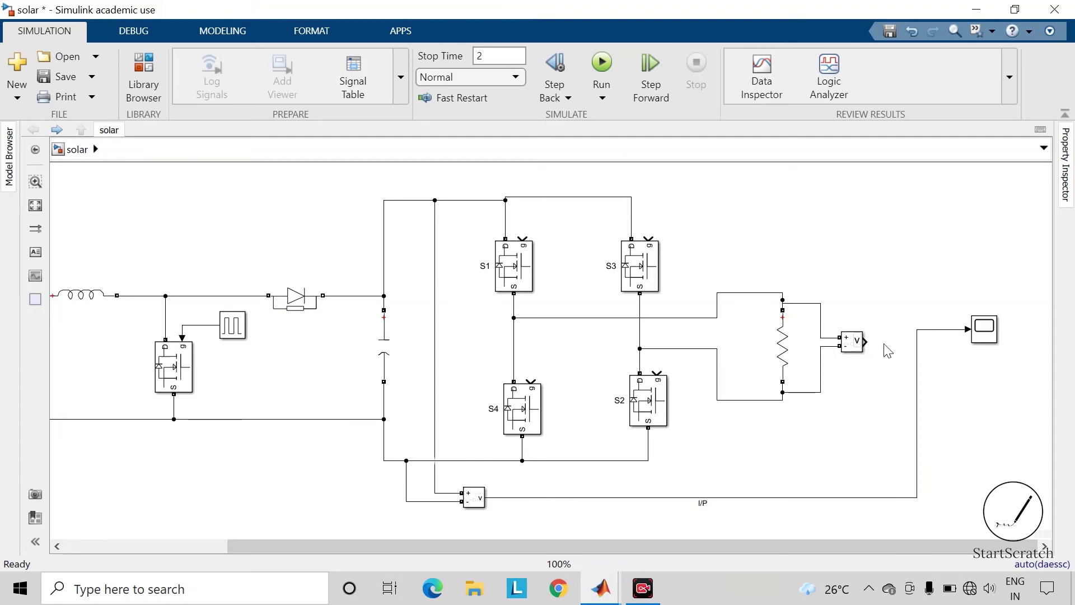
left_click(991, 336)
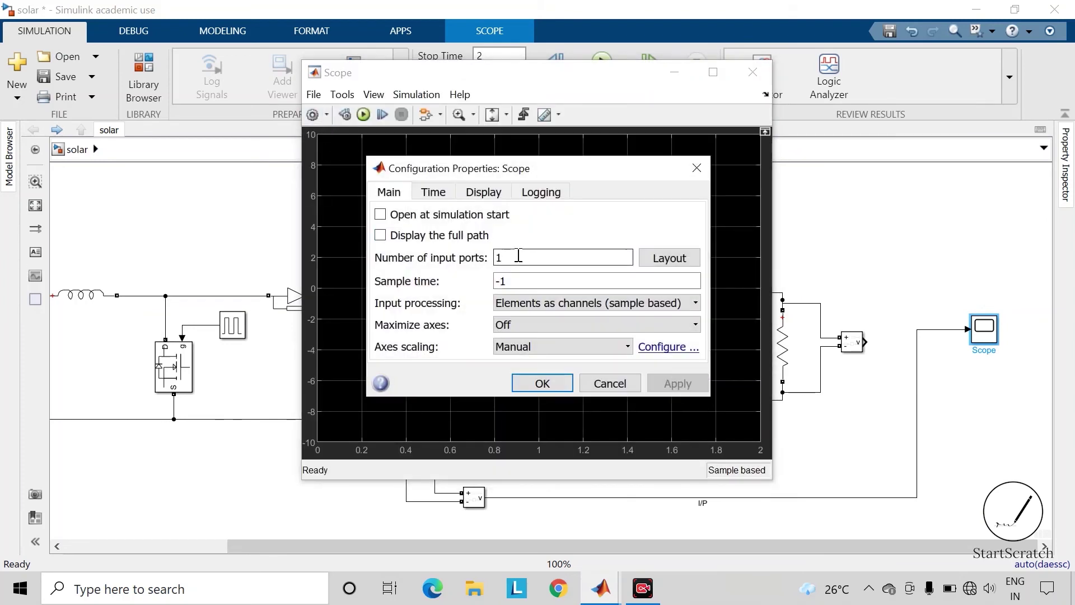
Step: Give the Scope 2 input ports and apply the configuration
double_click(533, 258)
type("2")
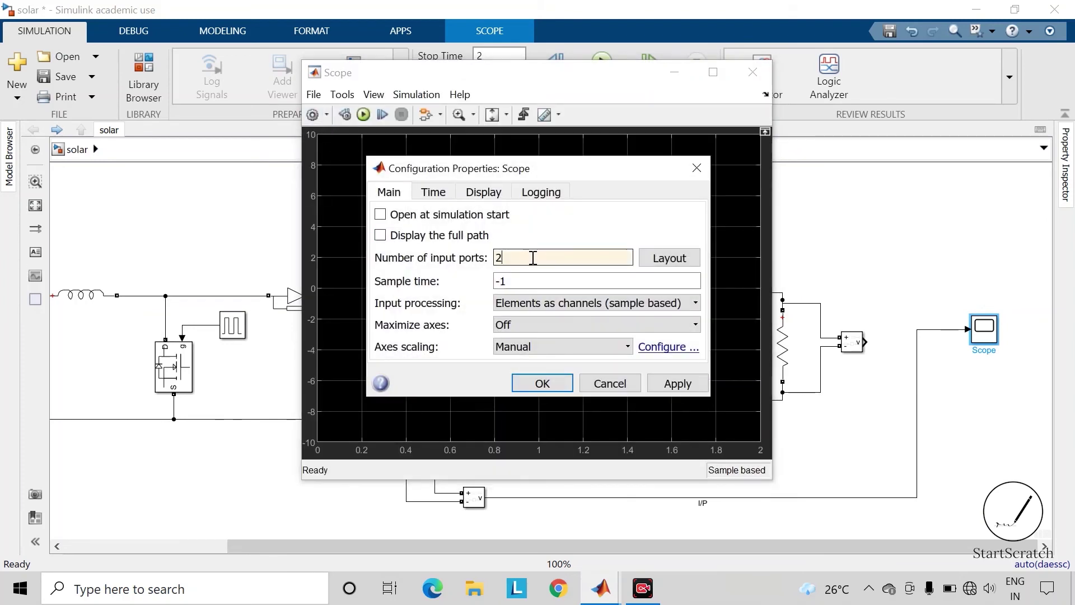
left_click(667, 261)
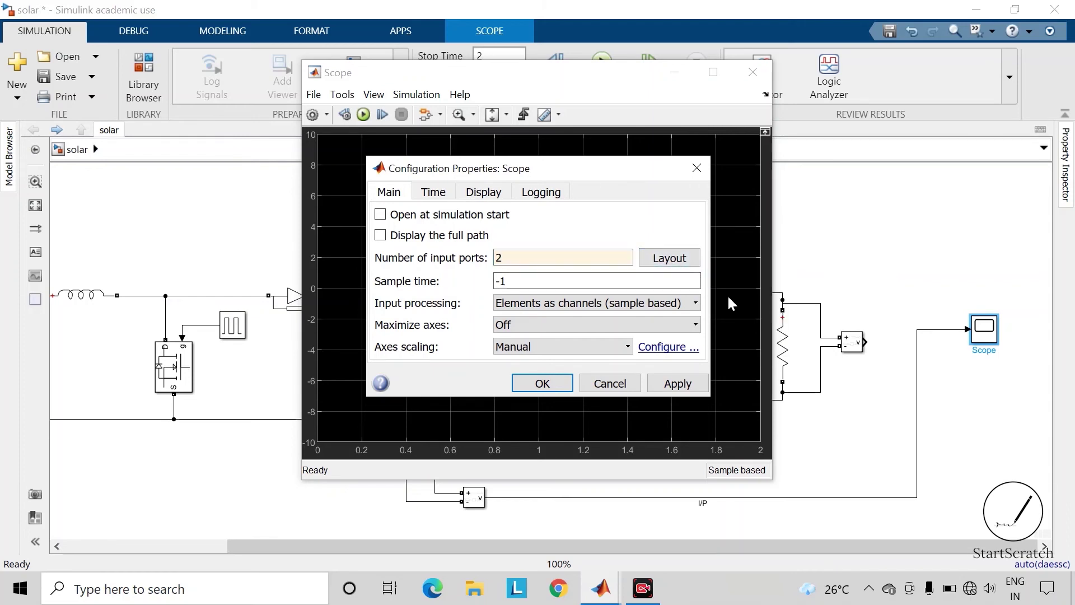
left_click(680, 385)
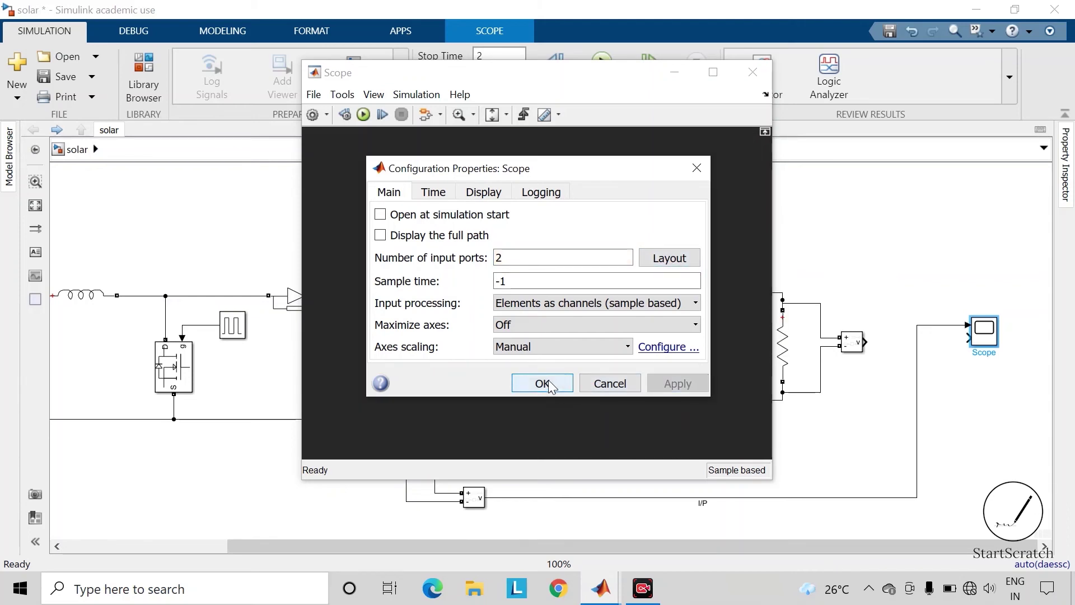
left_click(697, 168)
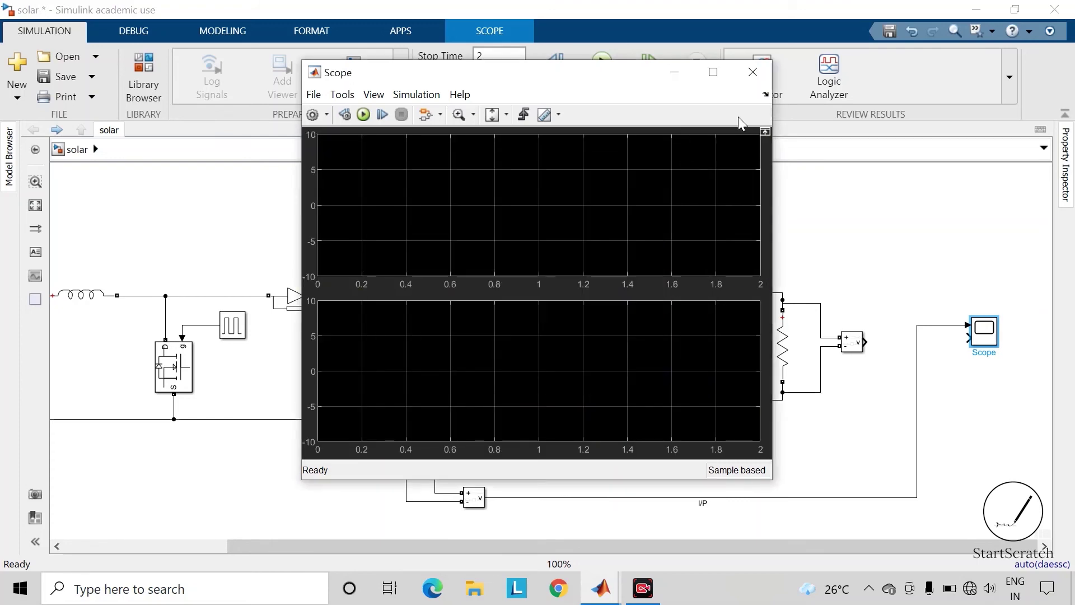
left_click(759, 71)
Step: Wire the load Voltage Measurement output to Scope input 2 and name the signal O/P
left_click(950, 301)
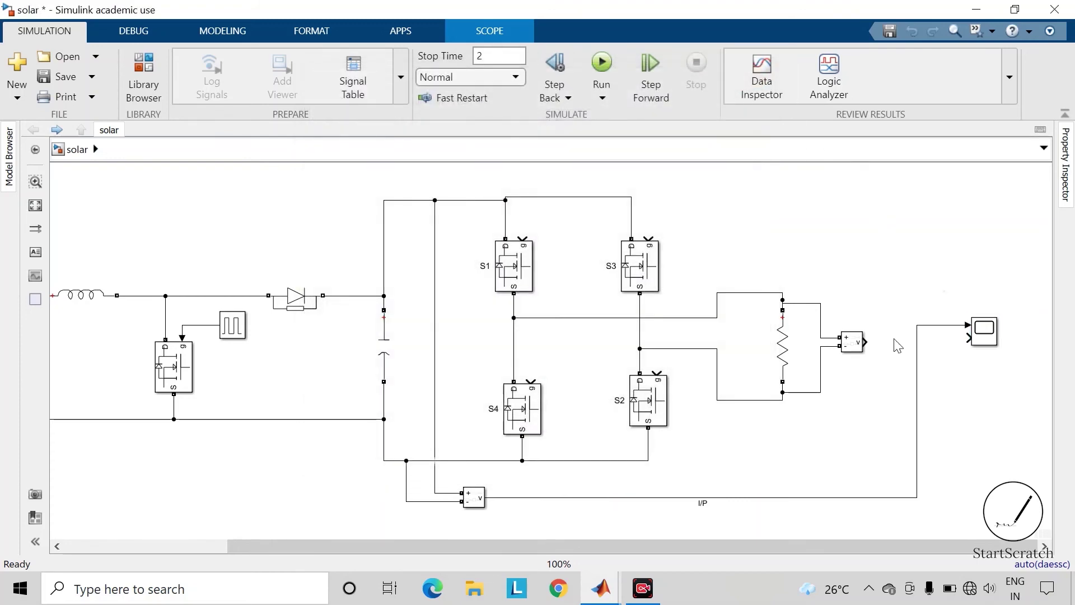
left_click_drag(865, 345, 968, 338)
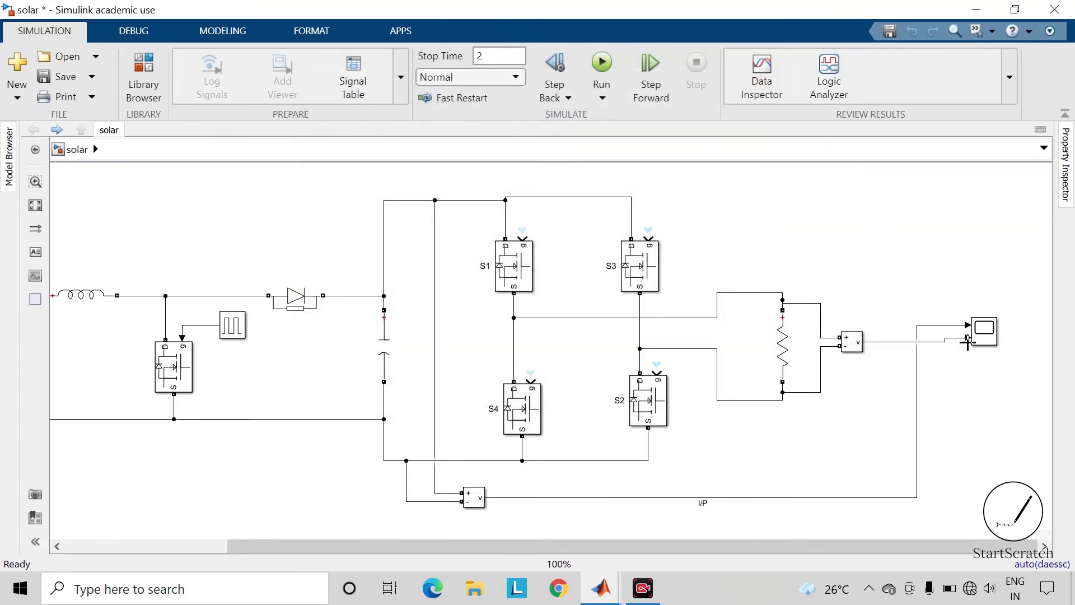
left_click(933, 342)
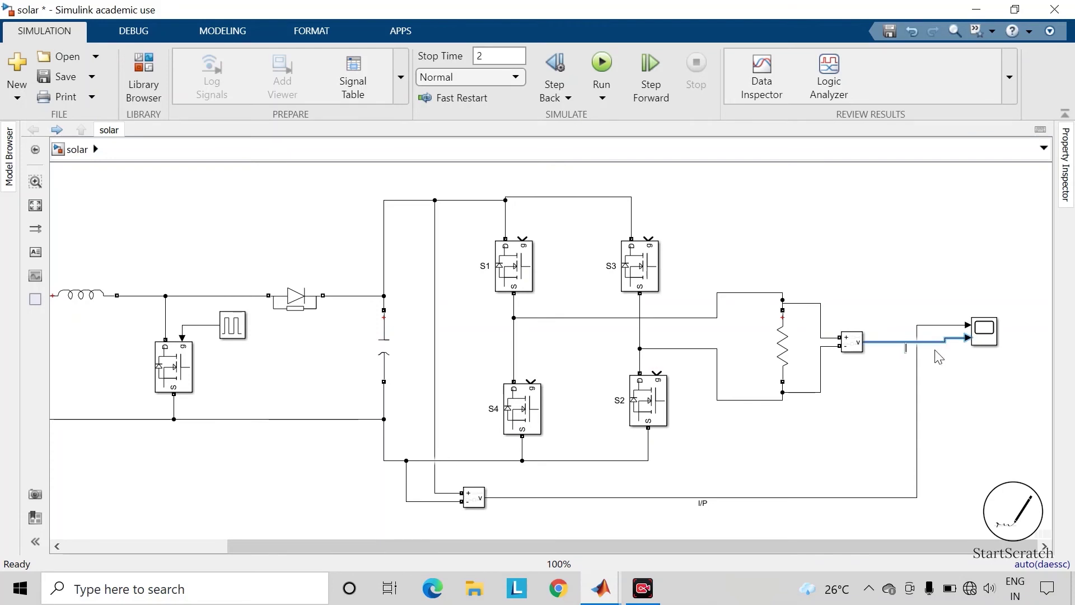
left_click(956, 396)
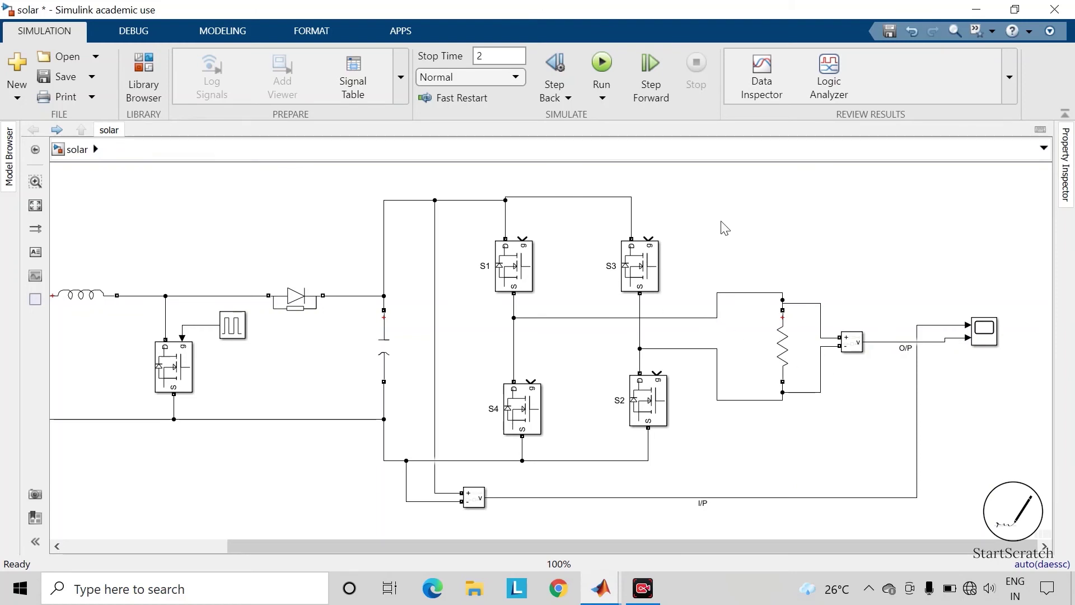
Step: Insert a Pulse Generator near S1 with Period 1/50 and Pulse Width 50
type("puls")
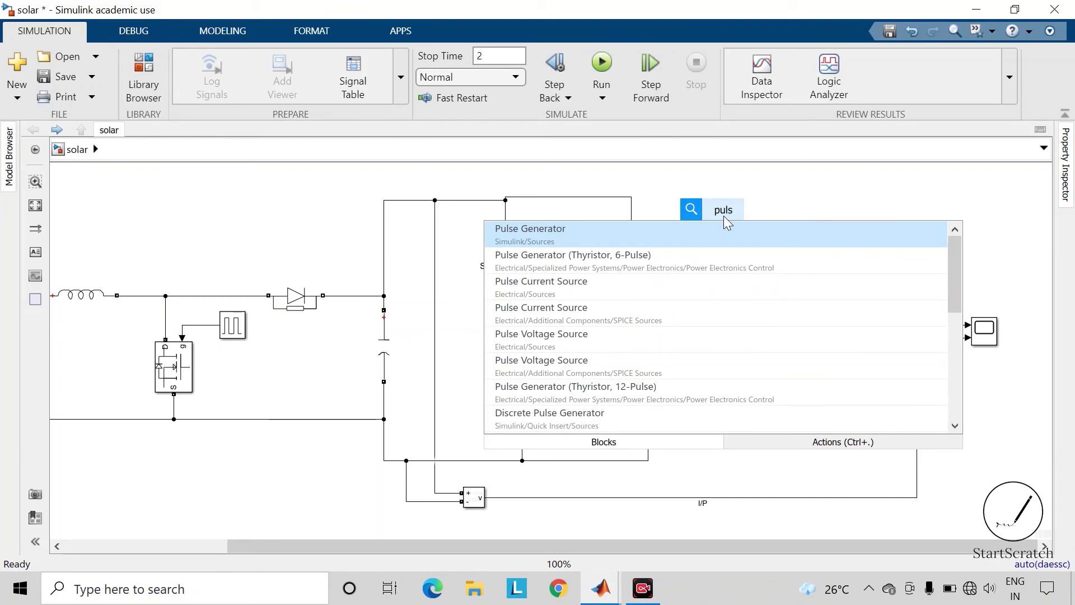
key("Return")
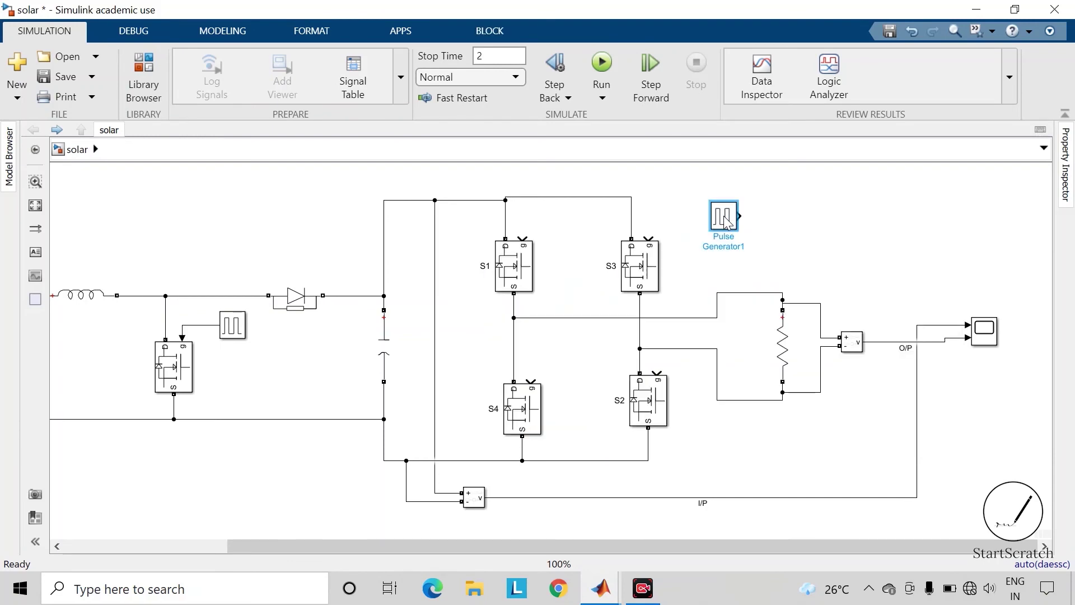
left_click_drag(728, 223, 464, 231)
double_click(463, 227)
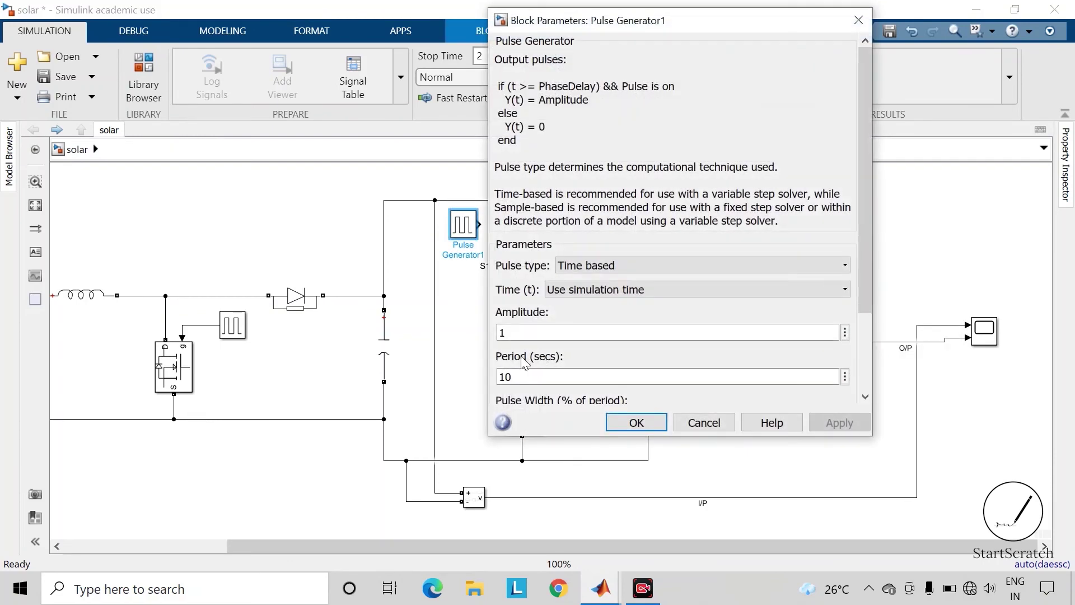
scroll(521, 361, "down", 3)
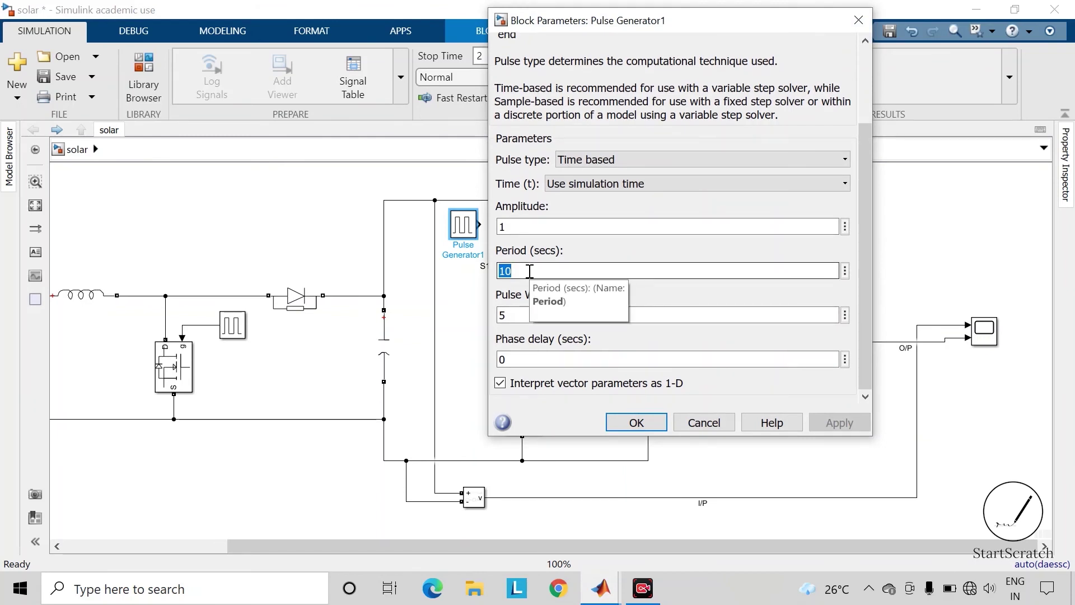
type("1/5")
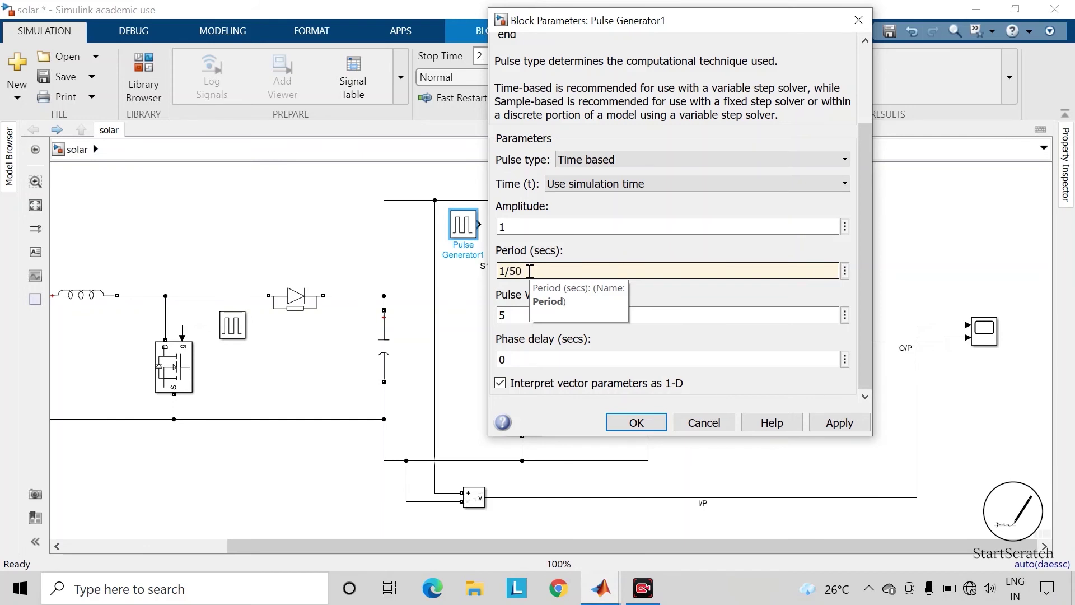
double_click(532, 318)
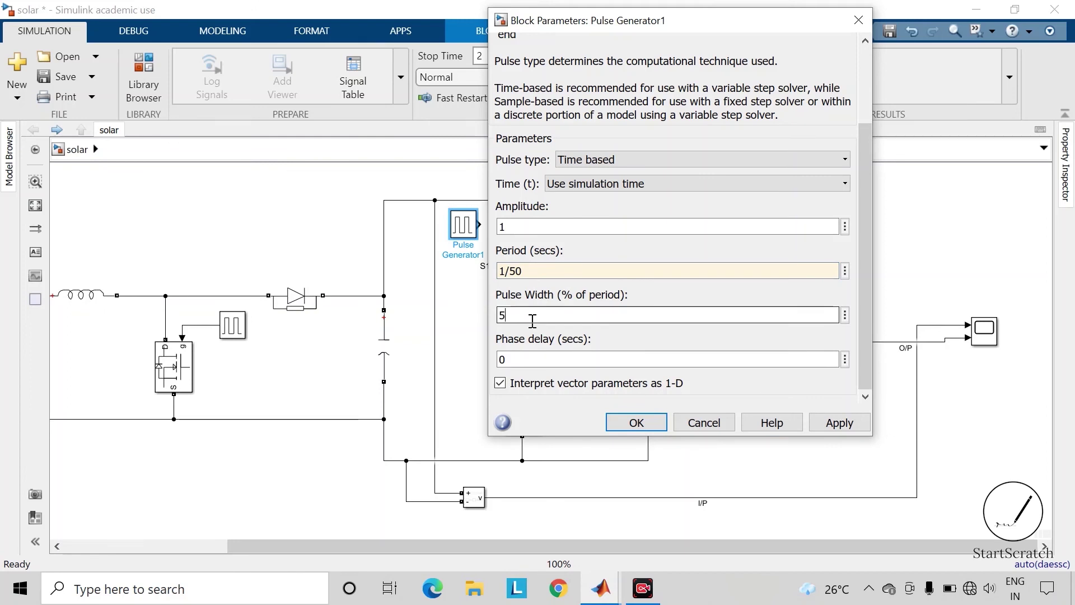
type("0")
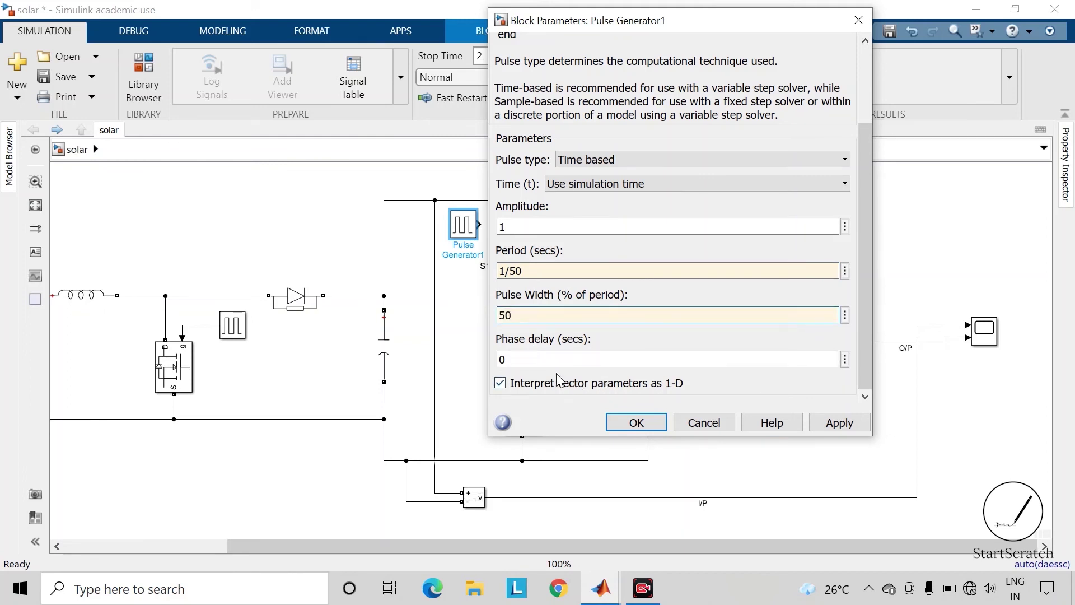
left_click(855, 428)
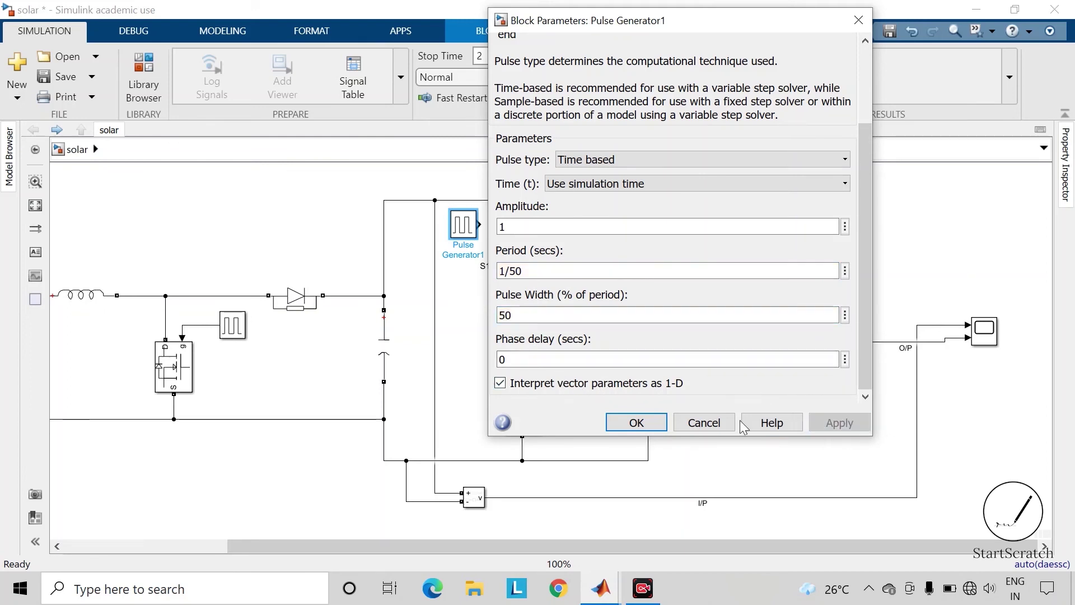
left_click(638, 424)
Step: Wire the Pulse Generator to S1's gate, then copy it next to S2 and check its parameters
left_click(588, 427)
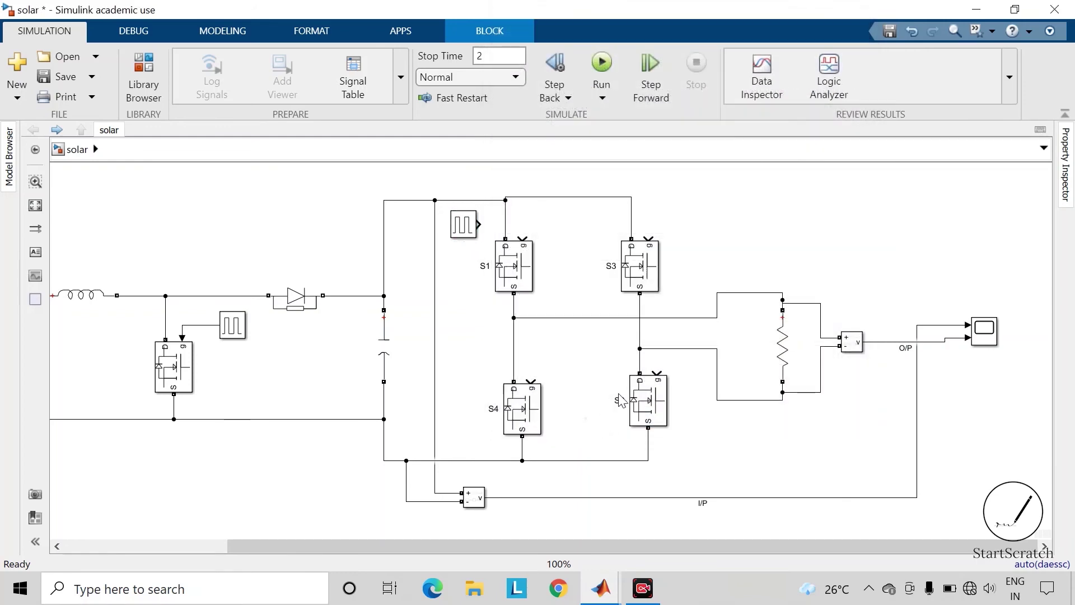
left_click_drag(479, 225, 522, 238)
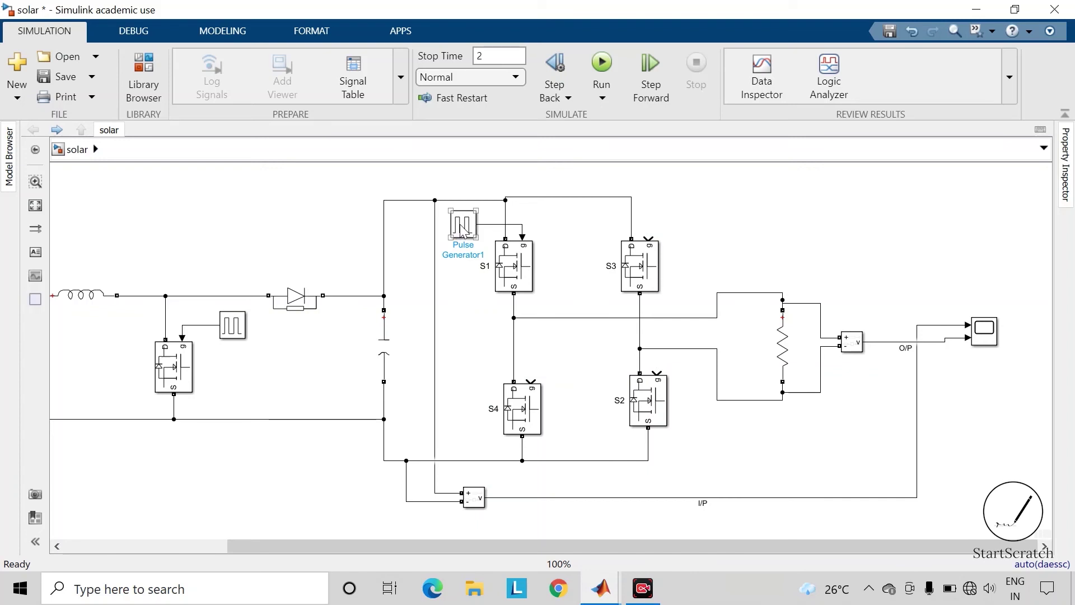
left_click_drag(460, 227, 658, 374)
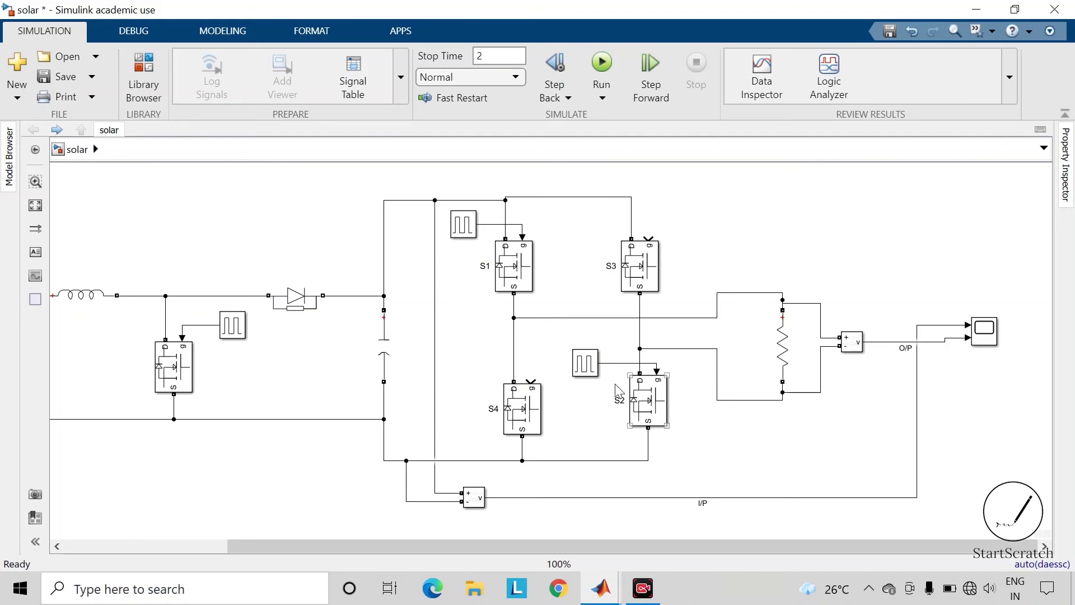
double_click(586, 364)
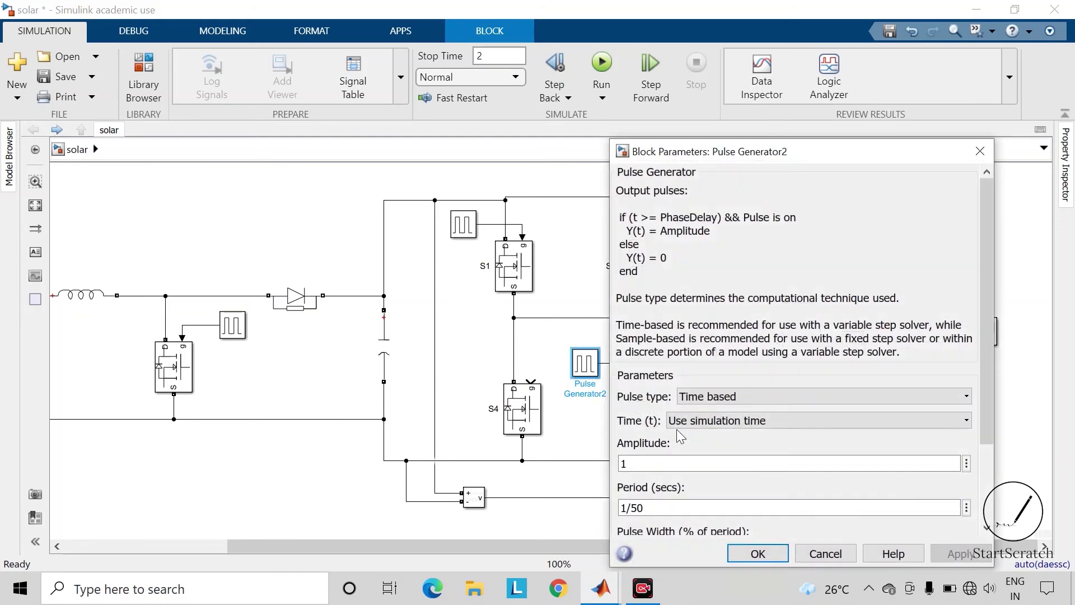
scroll(686, 442, "down", 5)
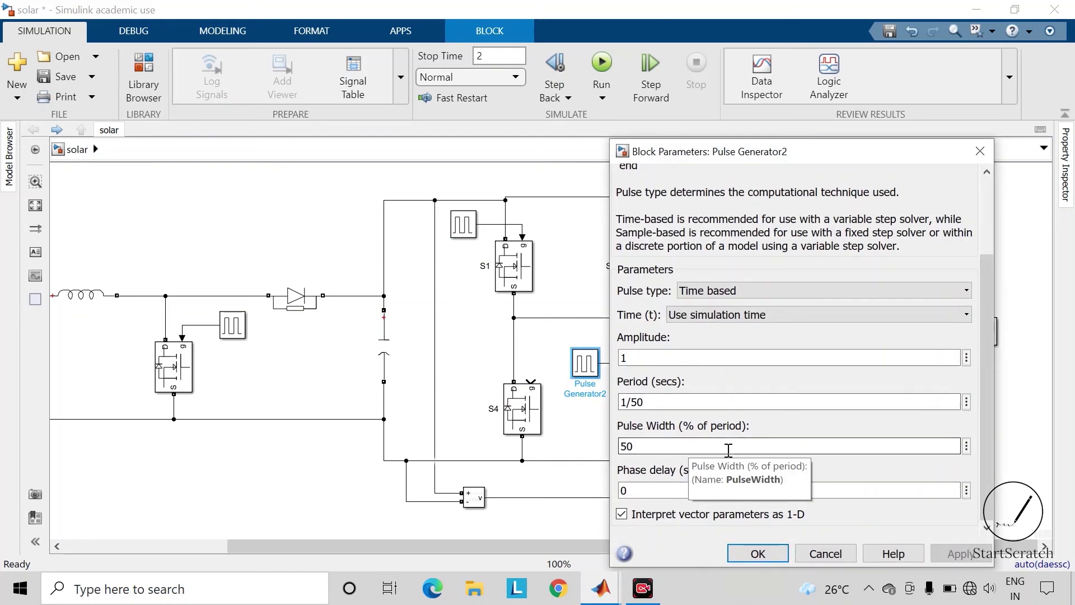
left_click(779, 551)
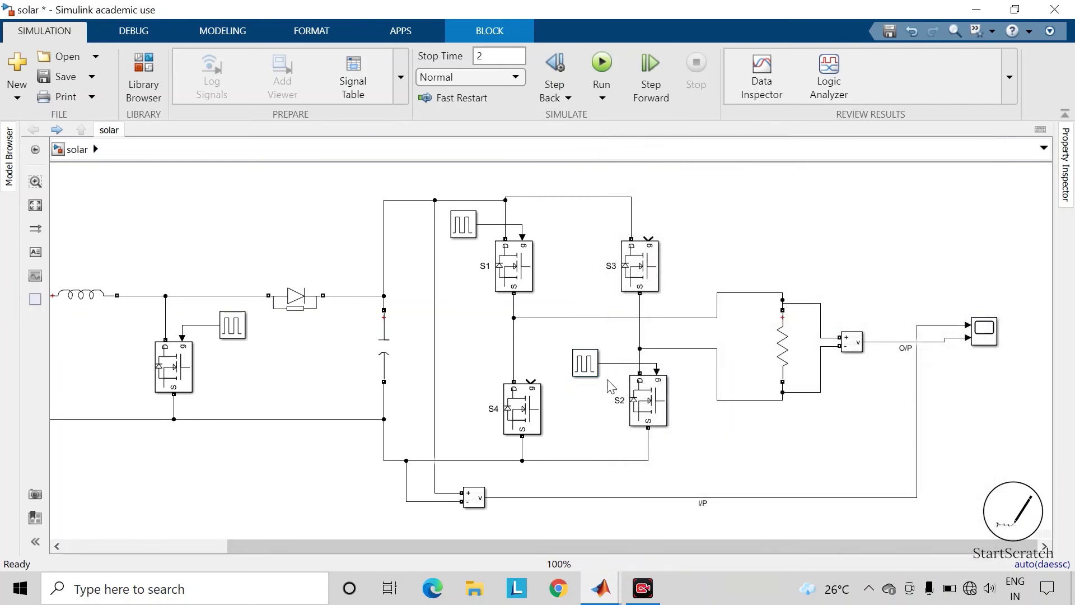
left_click(588, 366)
Step: Copy a Pulse Generator beside S4, set its Phase delay to 10e-3, and wire it to S4's gate
left_click_drag(588, 365, 468, 361)
double_click(465, 363)
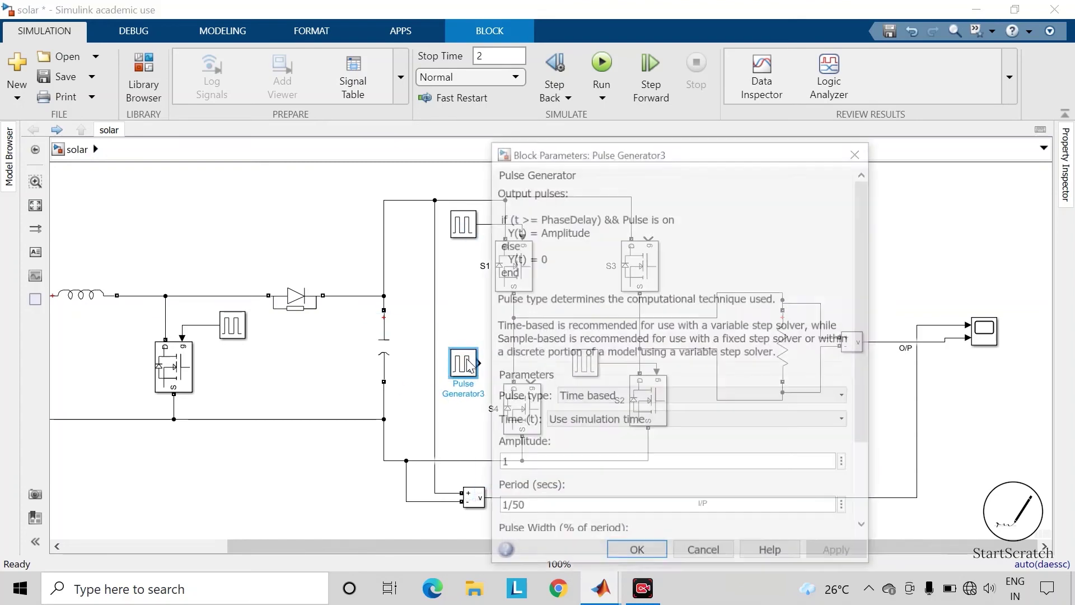
scroll(580, 524, "down", 3)
left_click_drag(626, 160, 508, 97)
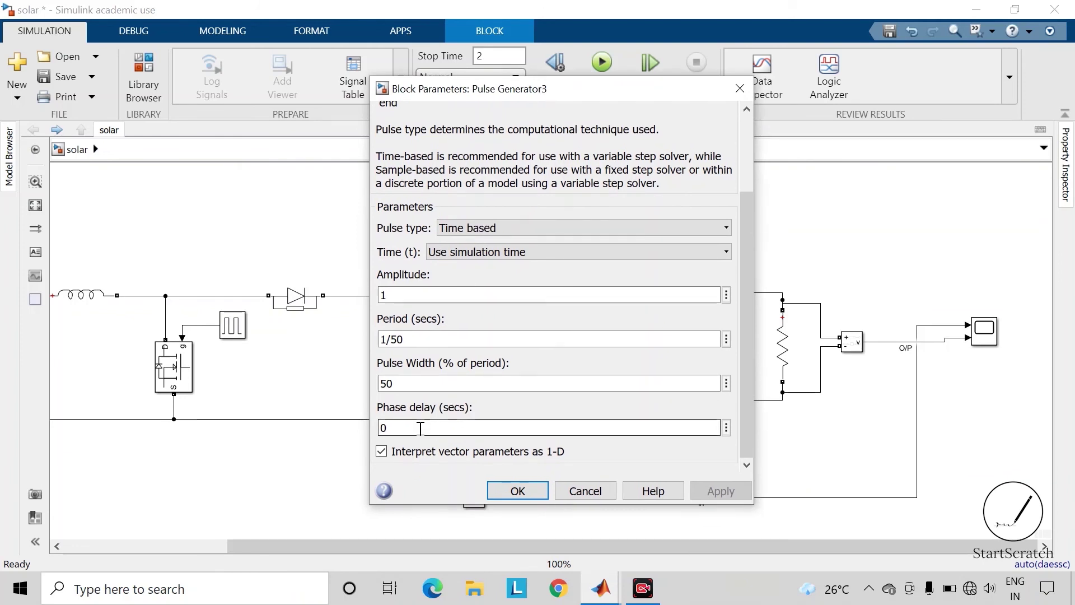
type("10e-3")
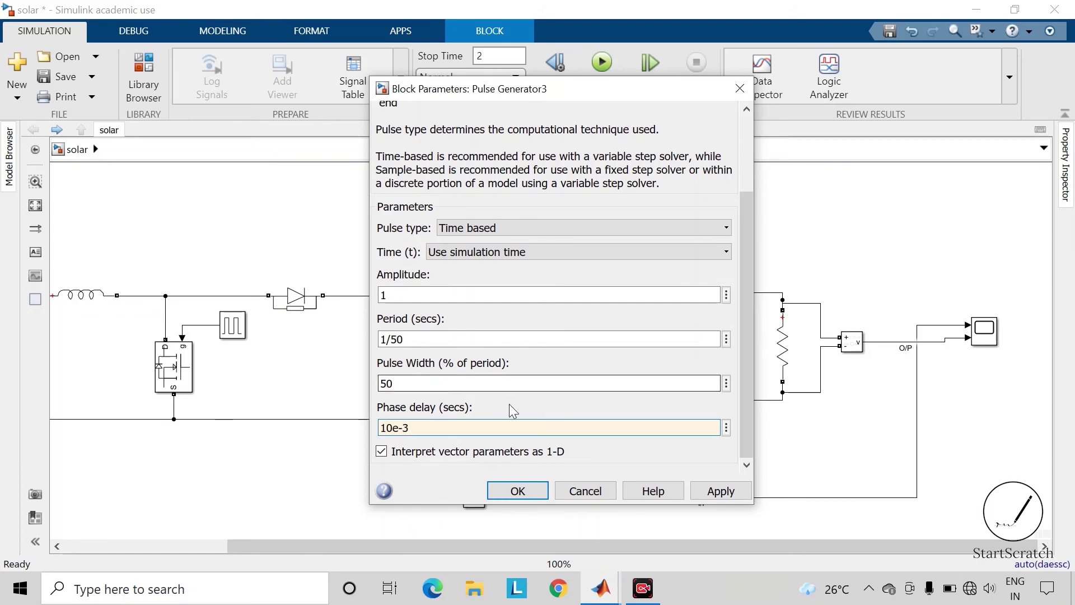
left_click(727, 491)
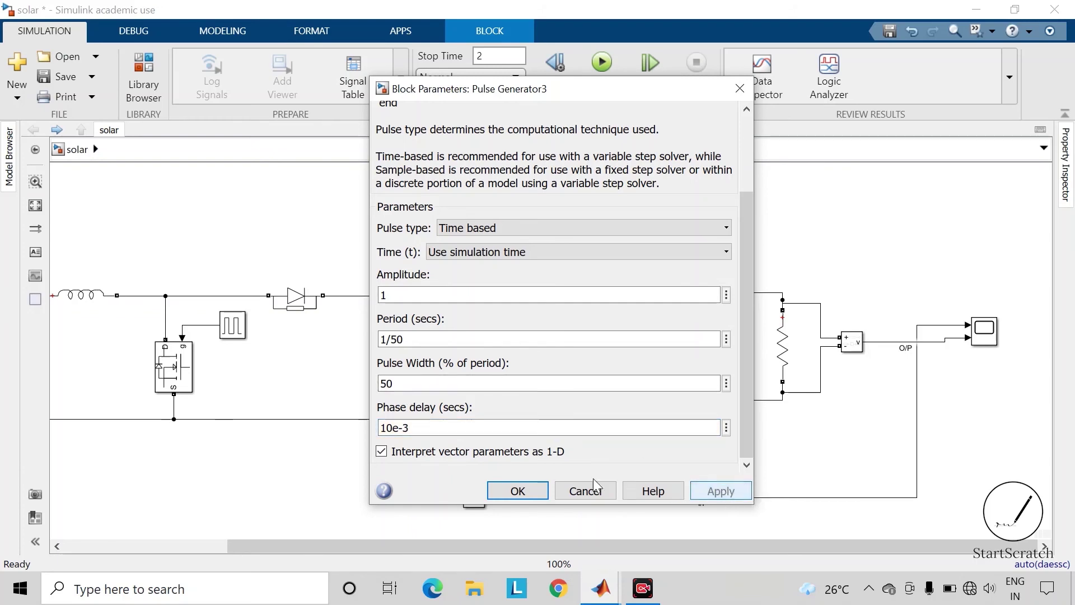
left_click(514, 490)
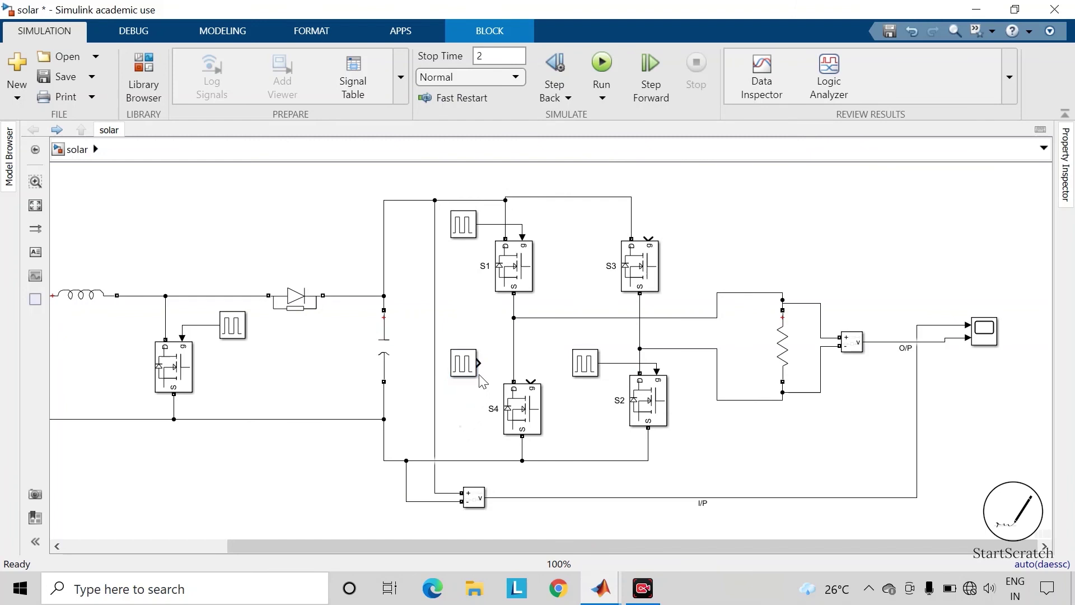
left_click_drag(479, 363, 536, 385)
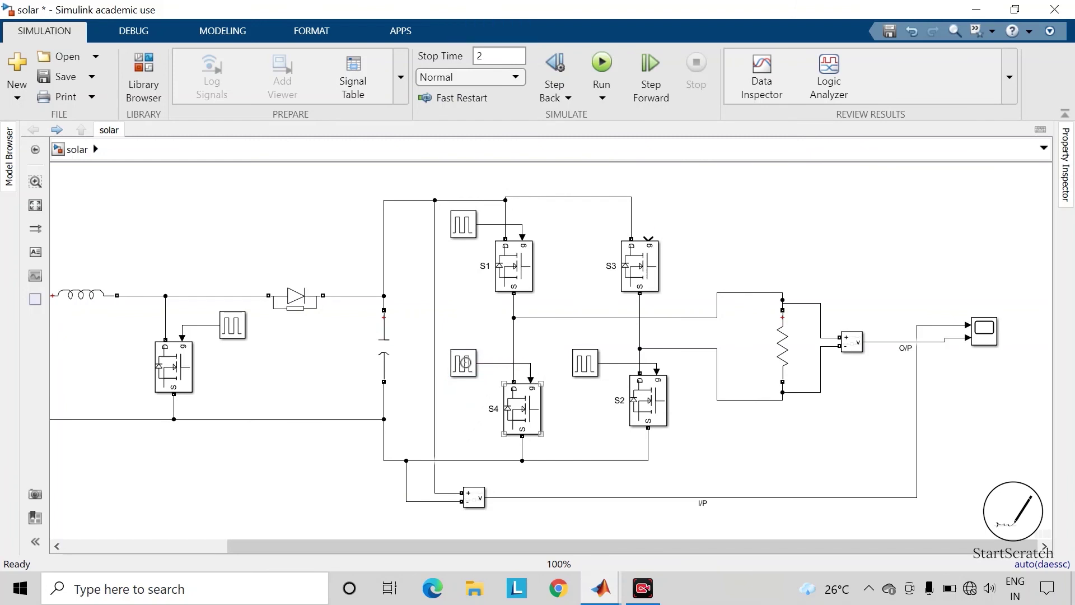
Step: Place a copy above S3 and verify it keeps the 10e-3 phase delay
mouse_move(472, 358)
left_mouse_down()
mouse_move(520, 262)
mouse_move(612, 221)
mouse_move(648, 238)
left_mouse_up()
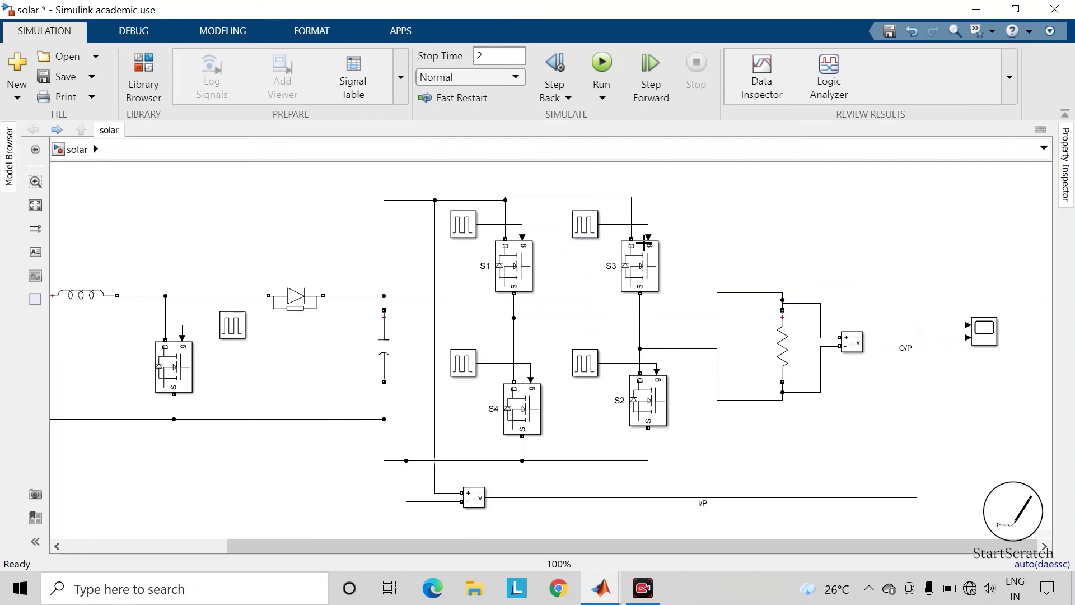
double_click(586, 225)
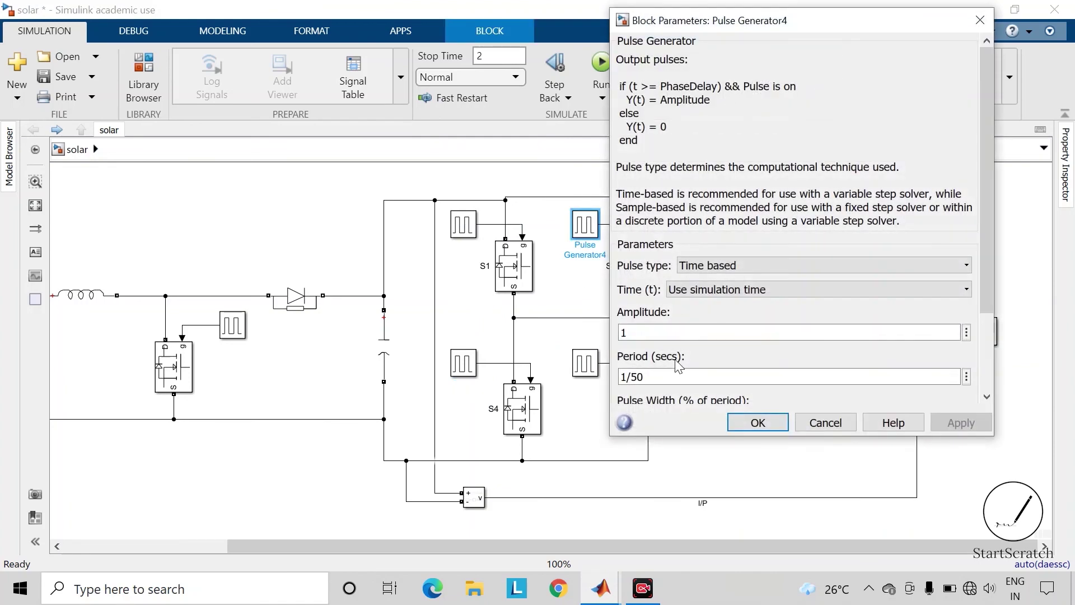
scroll(678, 365, "down", 3)
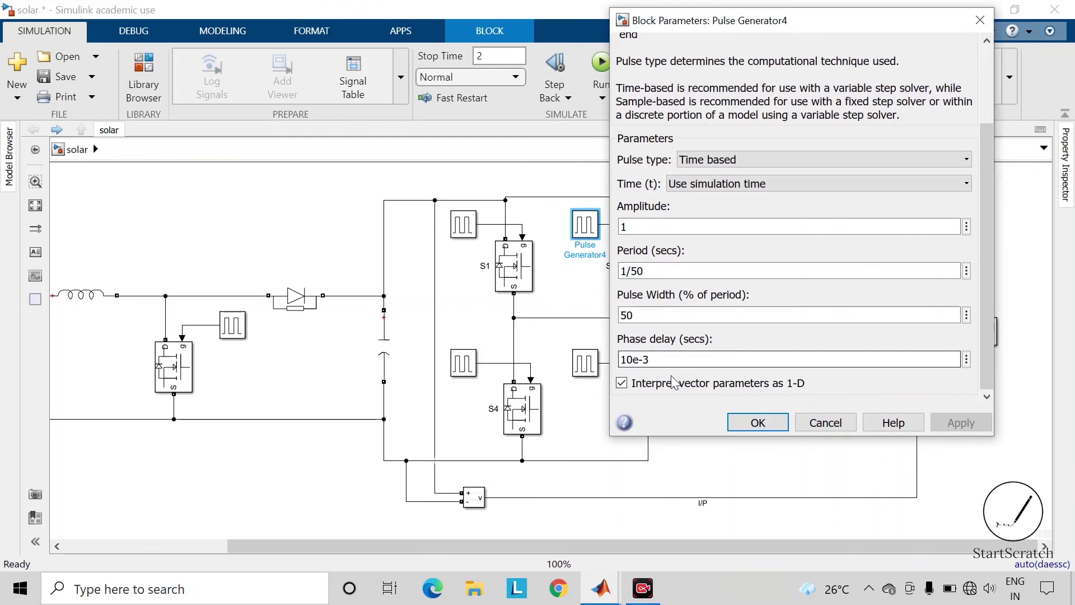
left_click(758, 422)
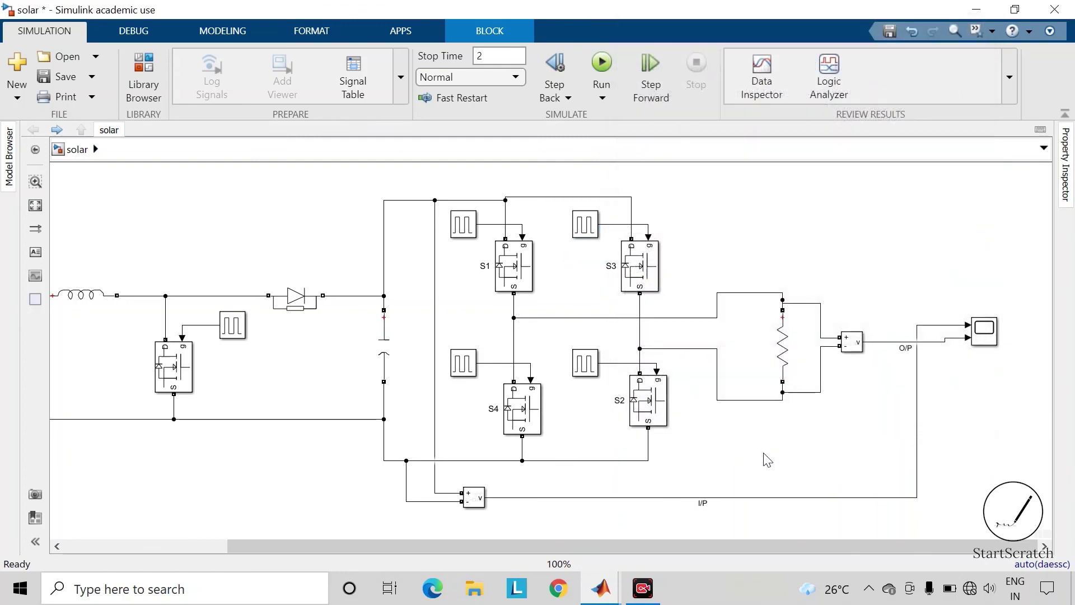
left_click(767, 460)
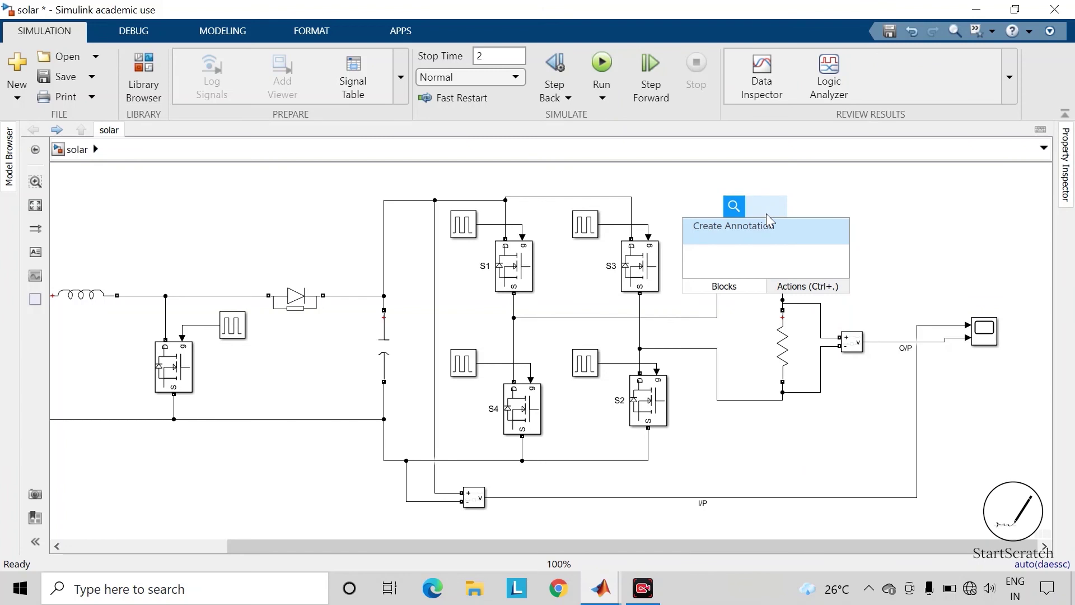
Step: Insert a powergui block from the 'power' quick search
type("power")
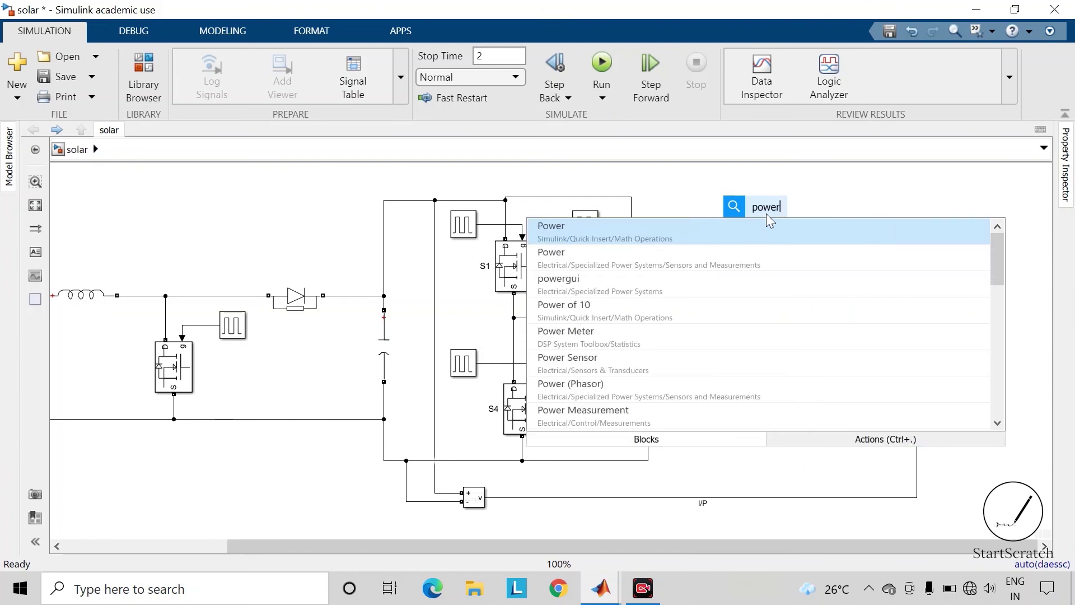
key("Down")
key("Down")
key("Return")
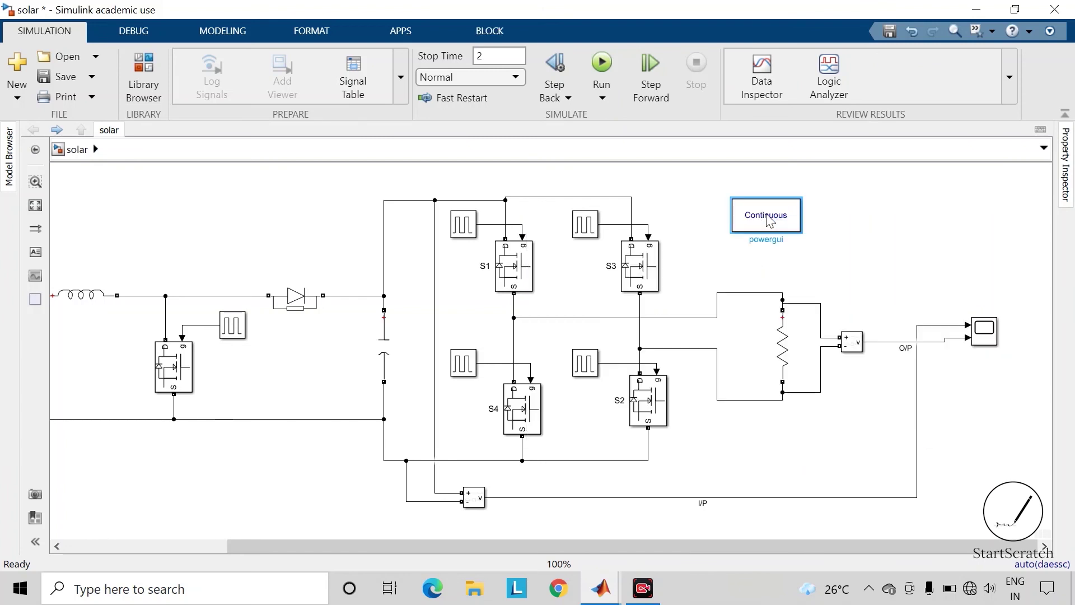
Step: Set powergui Simulation type to Discrete (50e-6 s), fit the view, and save the model
double_click(770, 220)
left_click(528, 98)
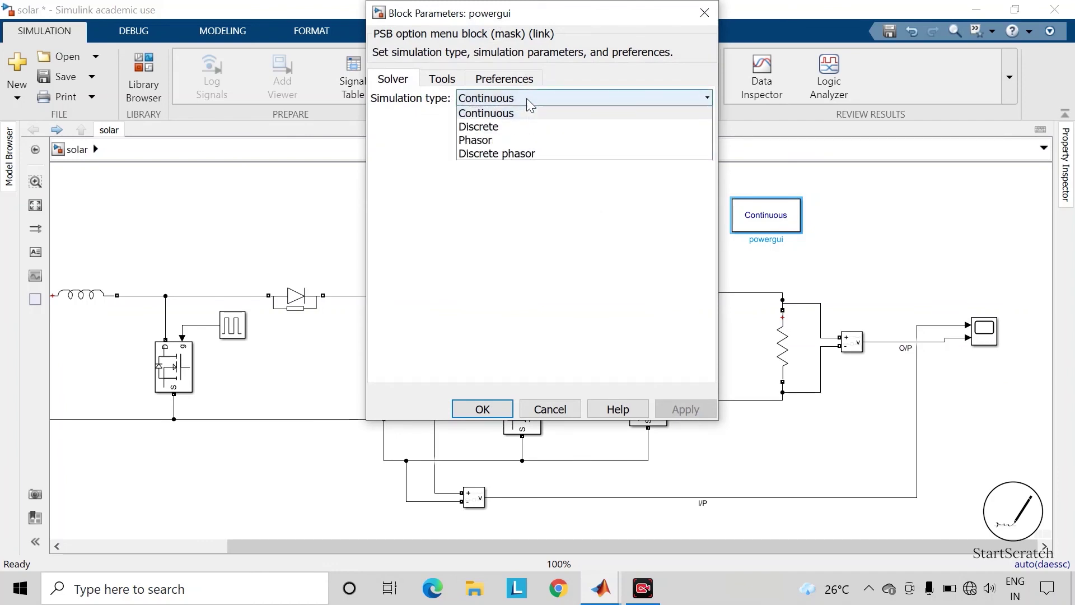
left_click(498, 125)
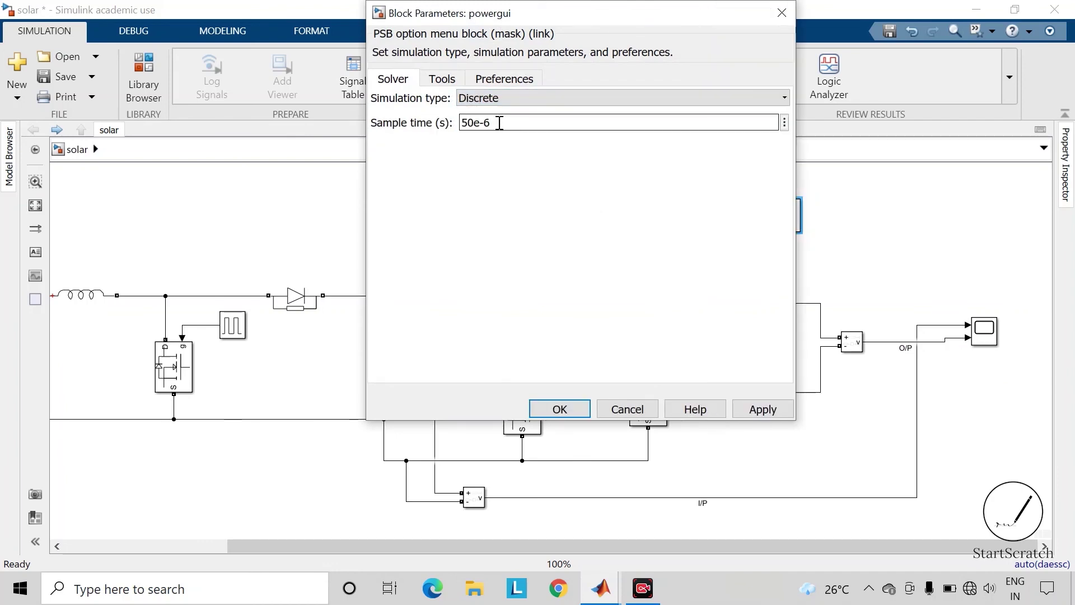
left_click(762, 413)
left_click(544, 409)
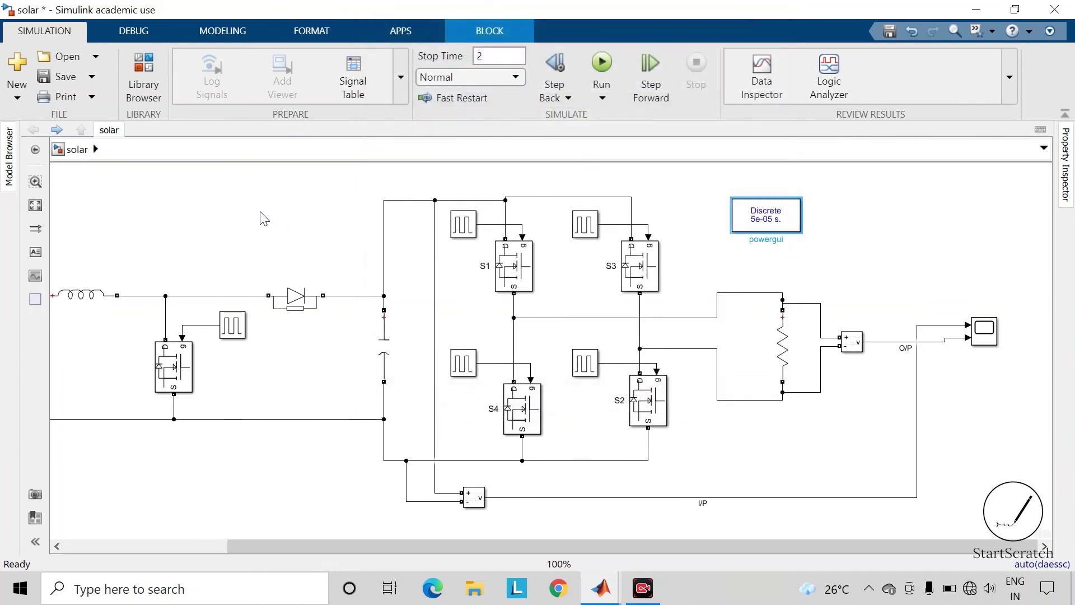
key("space")
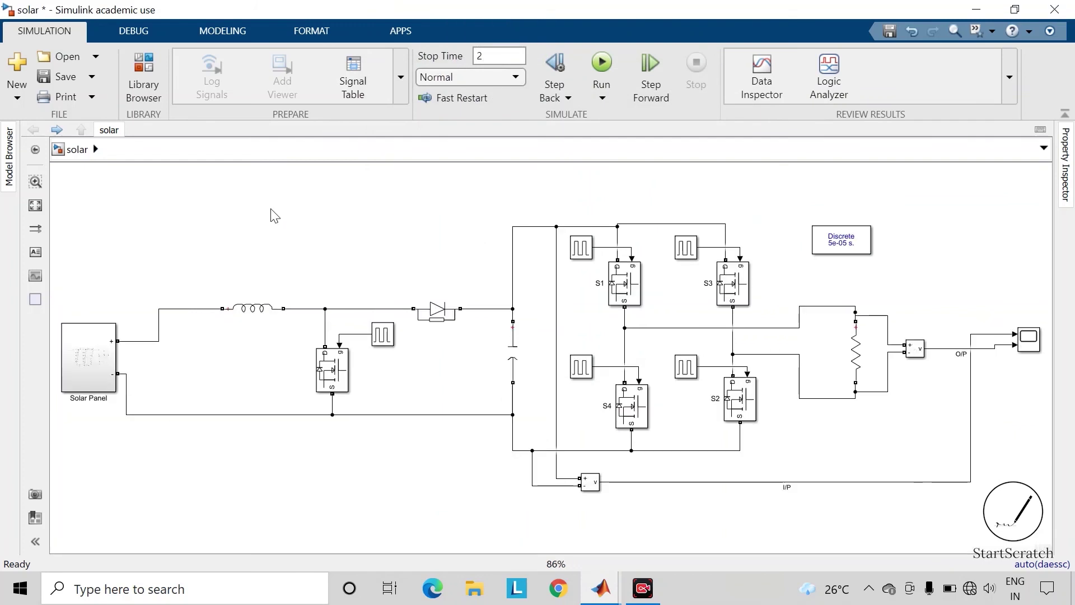
left_click(69, 79)
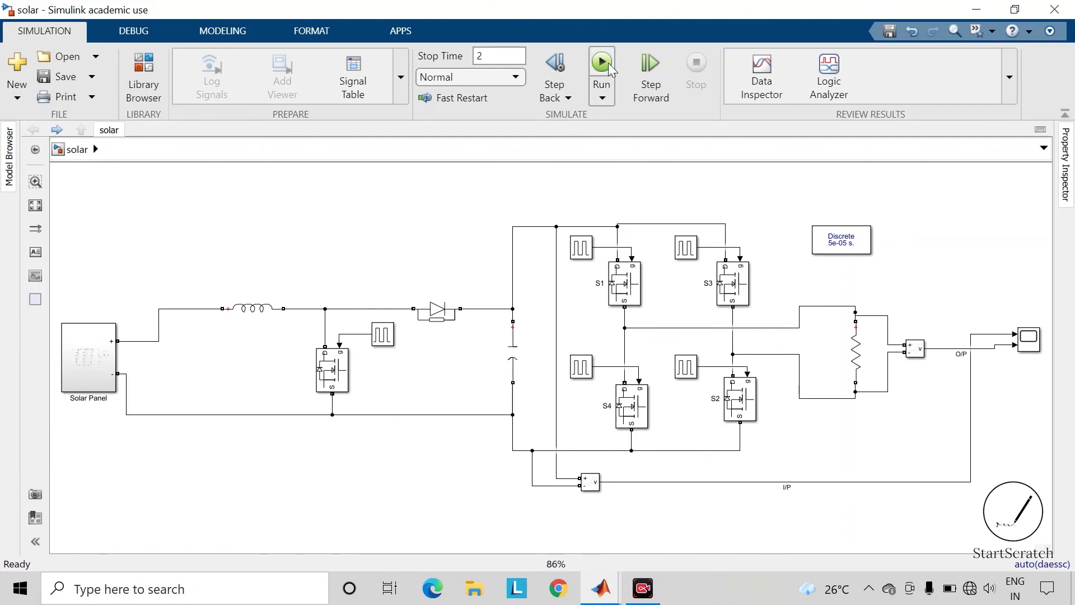
Step: Run the simulation and autoscale both Scope axes over the 0–2 s range
left_click(602, 63)
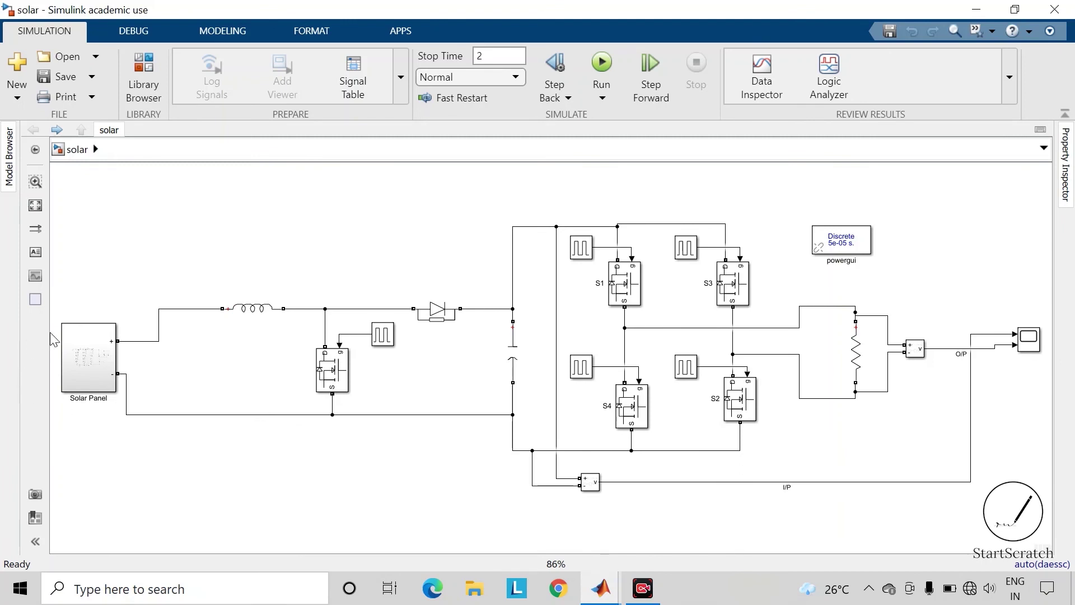
left_click(97, 379)
double_click(1030, 339)
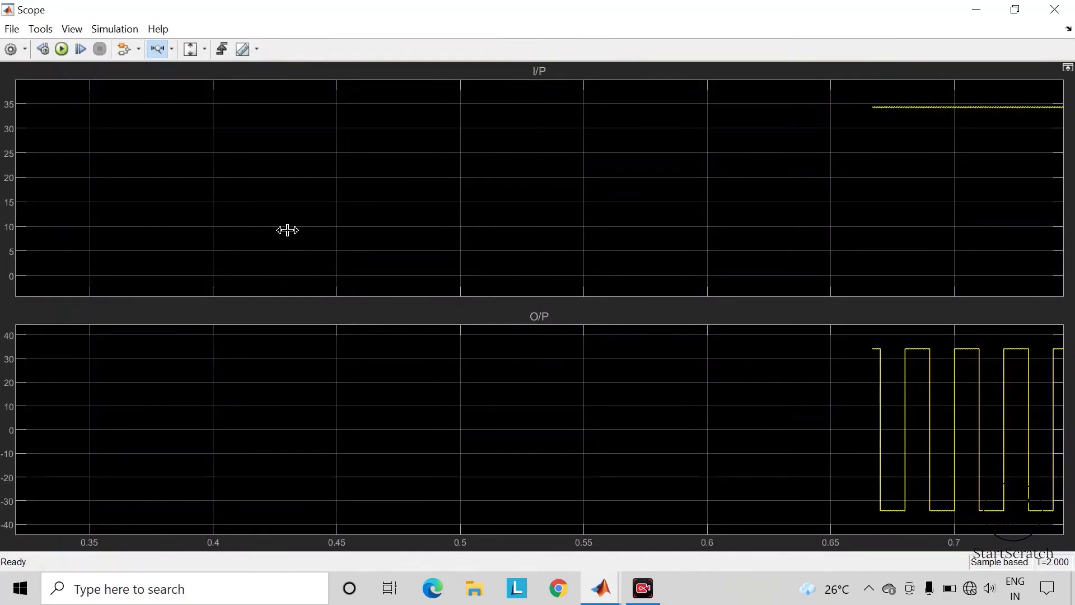
left_click(204, 48)
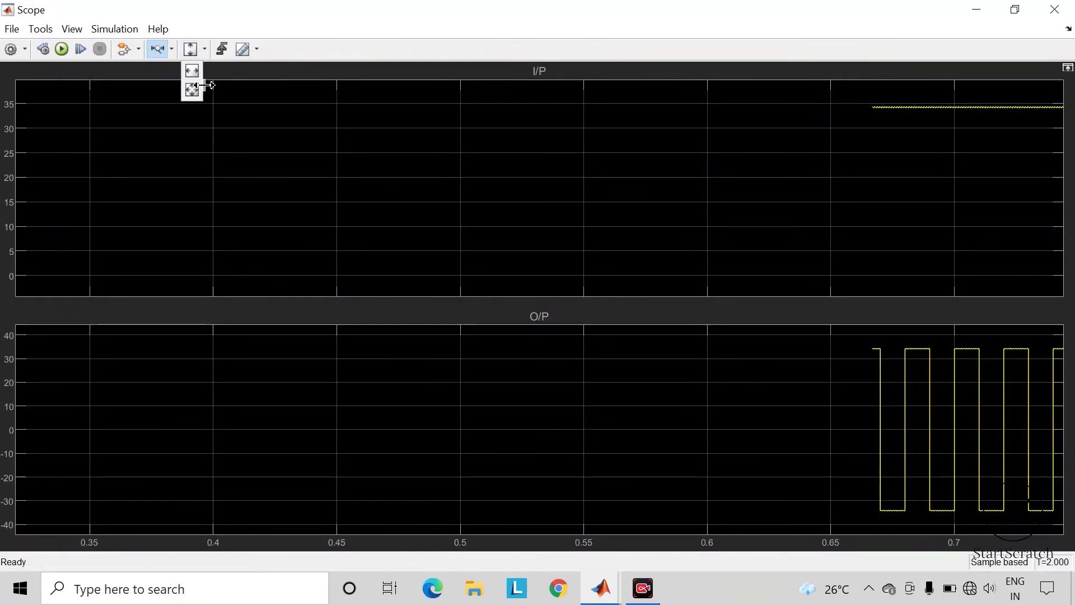
left_click(194, 89)
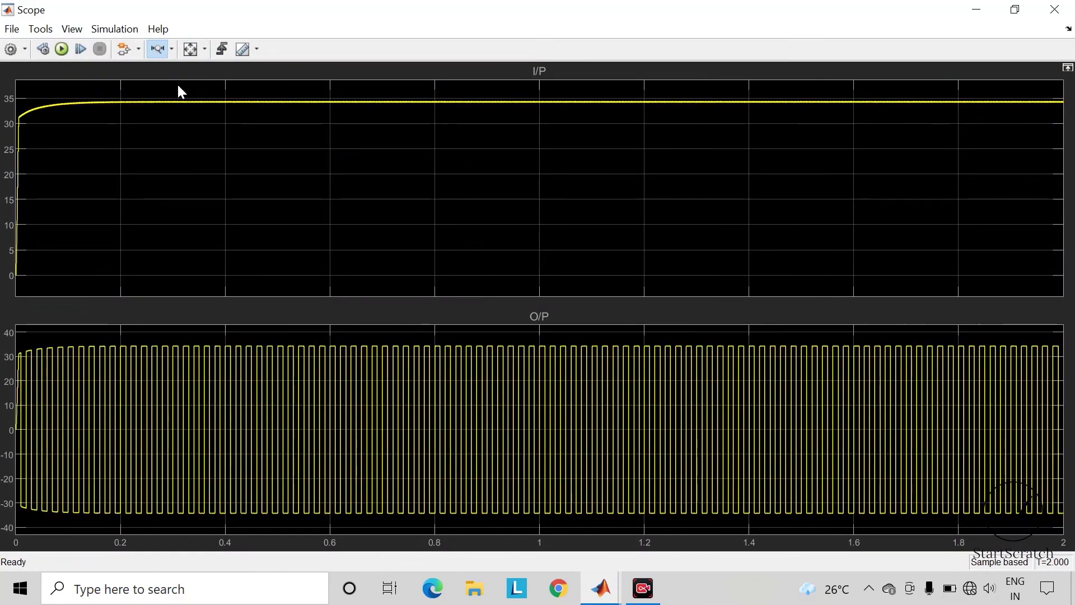
Step: Zoom the Scope time axis into the O/P square wave around 0.53–0.62 s
left_click_drag(262, 370, 409, 370)
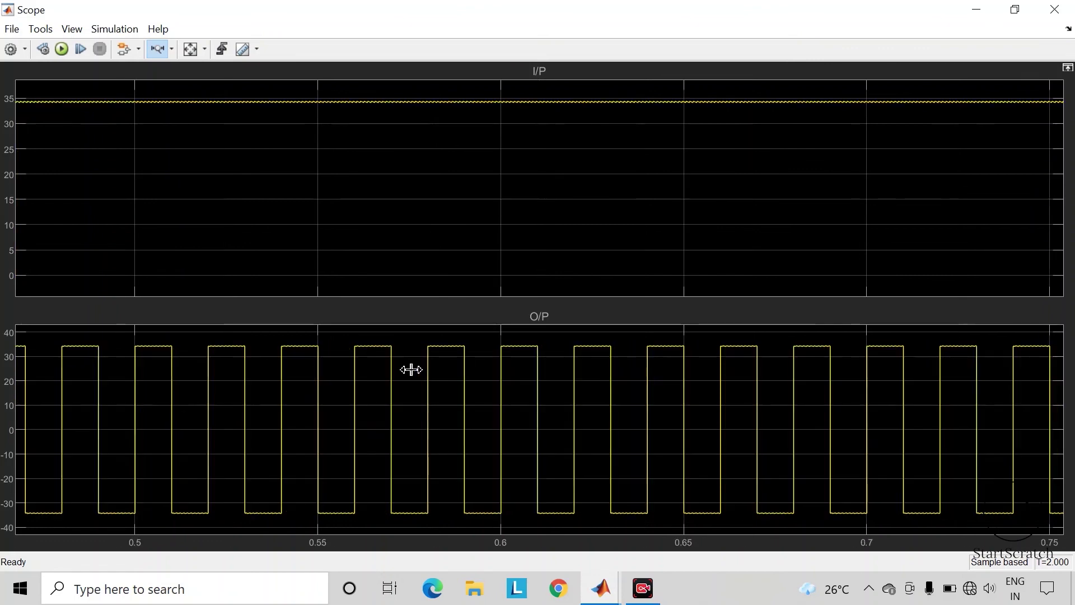
left_click_drag(250, 376, 554, 380)
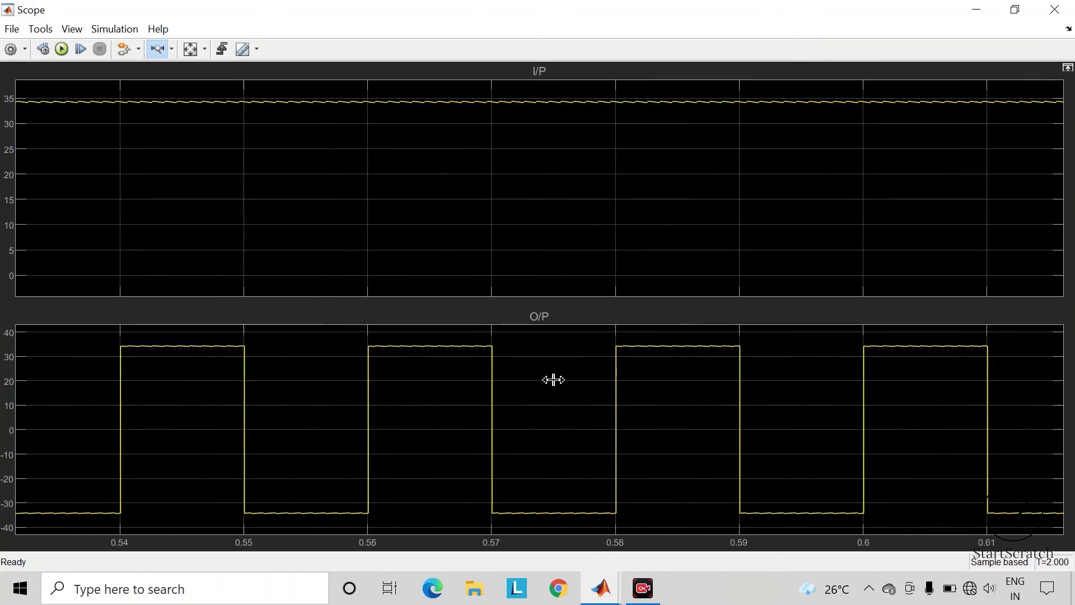
scroll(553, 379, "down", 3)
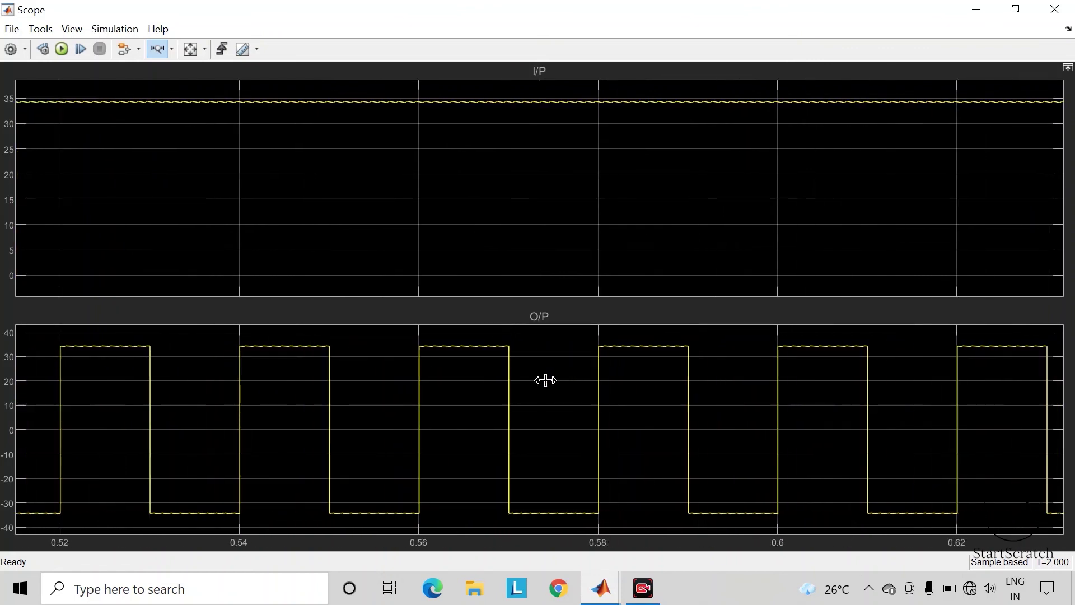